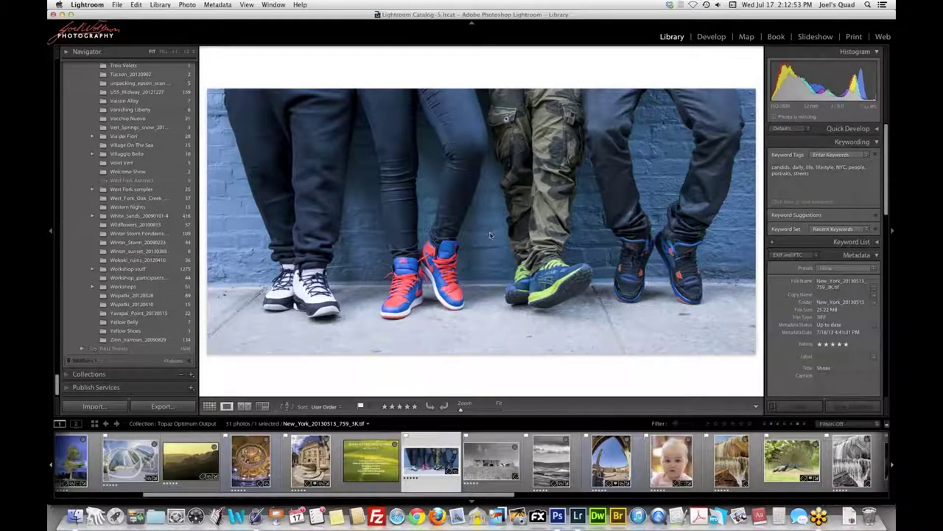
Step: Open a copy of the shoes photo with Lightroom adjustments in Adobe Photoshop CS6 for editing
{"action": "right_click", "coordinate": [490, 235]}
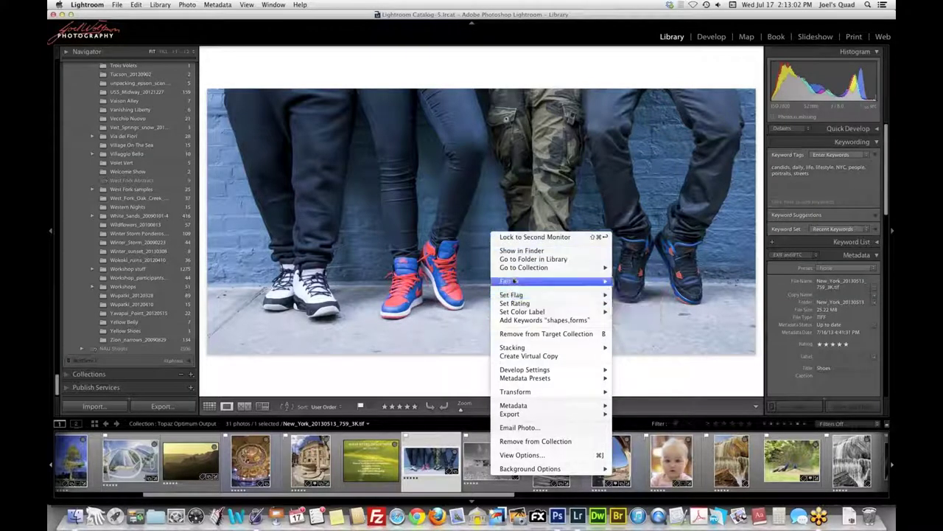
{"action": "mouse_move", "coordinate": [510, 282]}
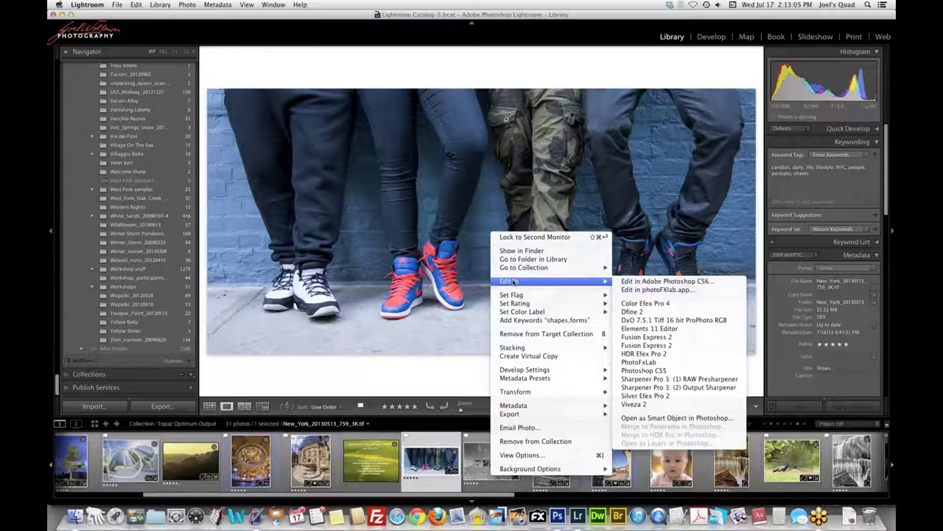
{"action": "left_click", "coordinate": [644, 282]}
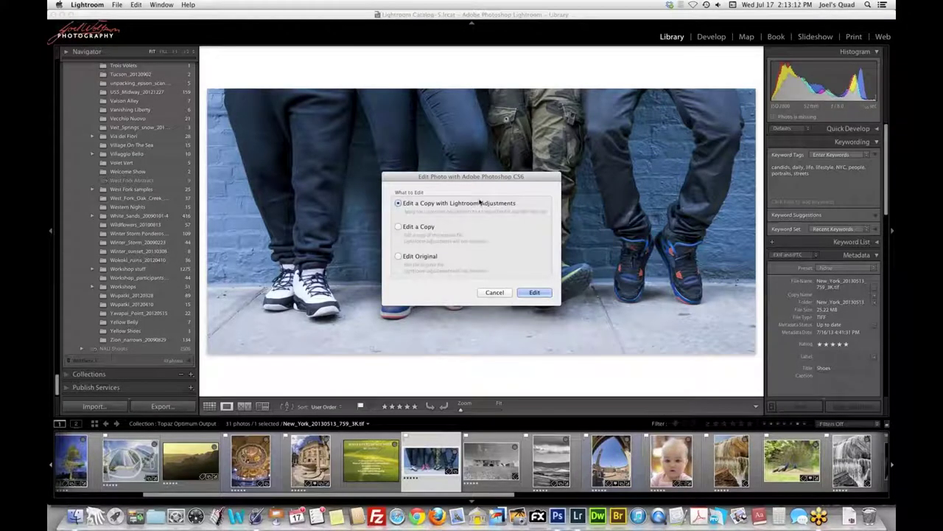
{"action": "left_click", "coordinate": [533, 292]}
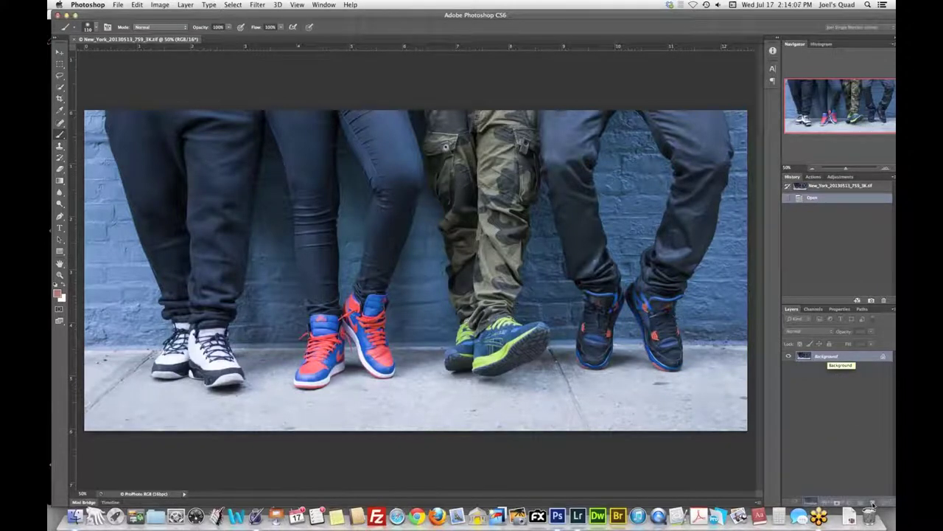
Step: Duplicate the Background layer and name the copy "Detail 3 Capture Sharpen"
{"action": "left_click_drag", "start_coordinate": [826, 356], "coordinate": [873, 504]}
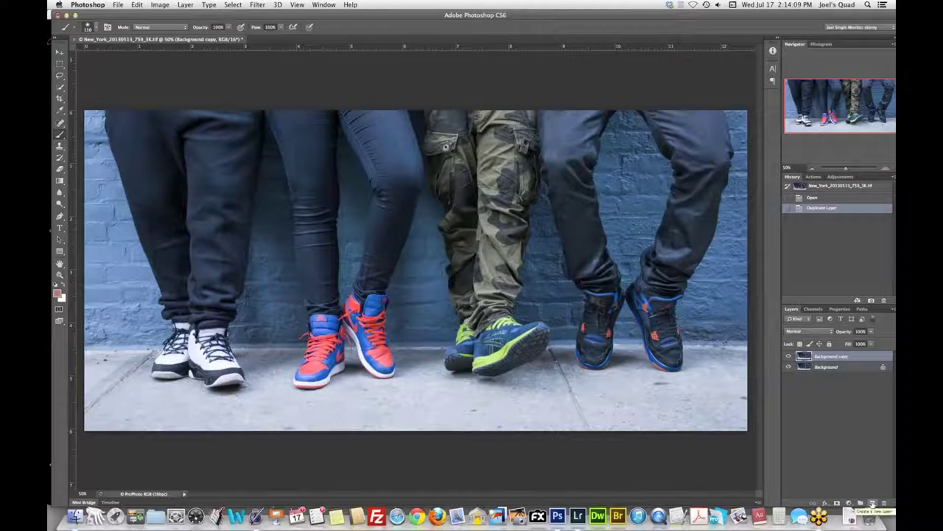
{"action": "double_click", "coordinate": [833, 356]}
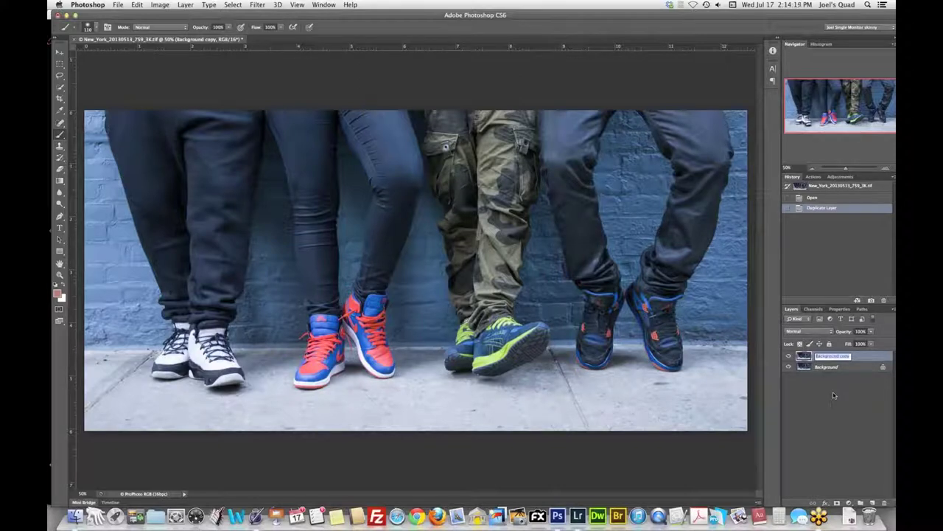
{"action": "type", "text": "Detail"}
{"action": "type", "text": " Layer"}
{"action": "type", "text": " 1"}
{"action": "type", "text": " Sharpen"}
{"action": "key", "text": "Return"}
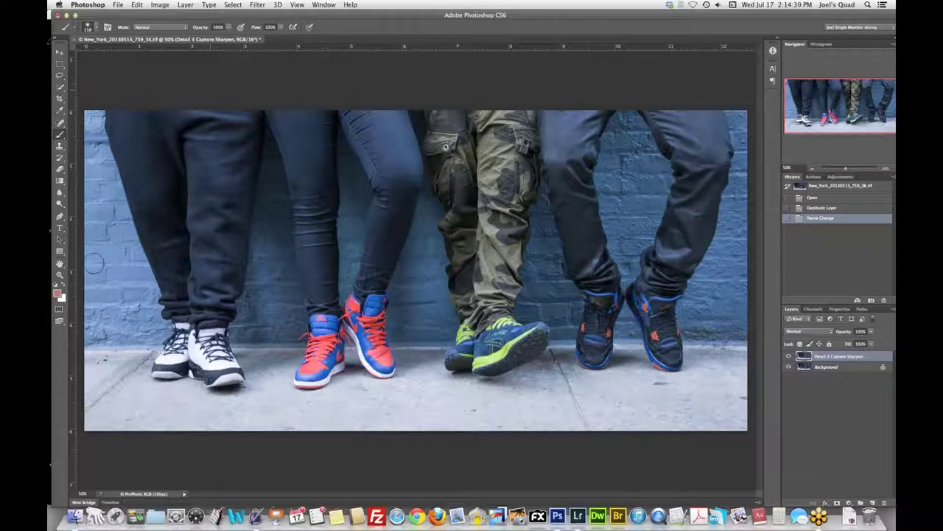
Step: View the image at 100% and open the Topaz Detail 3 filter on the Detail 3 Capture Sharpen layer
{"action": "left_click", "coordinate": [60, 275]}
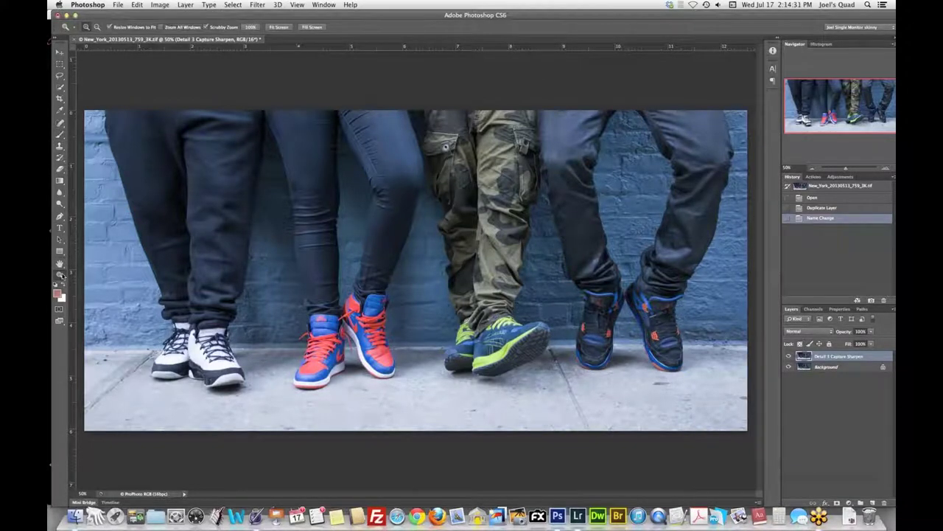
{"action": "double_click", "coordinate": [61, 274]}
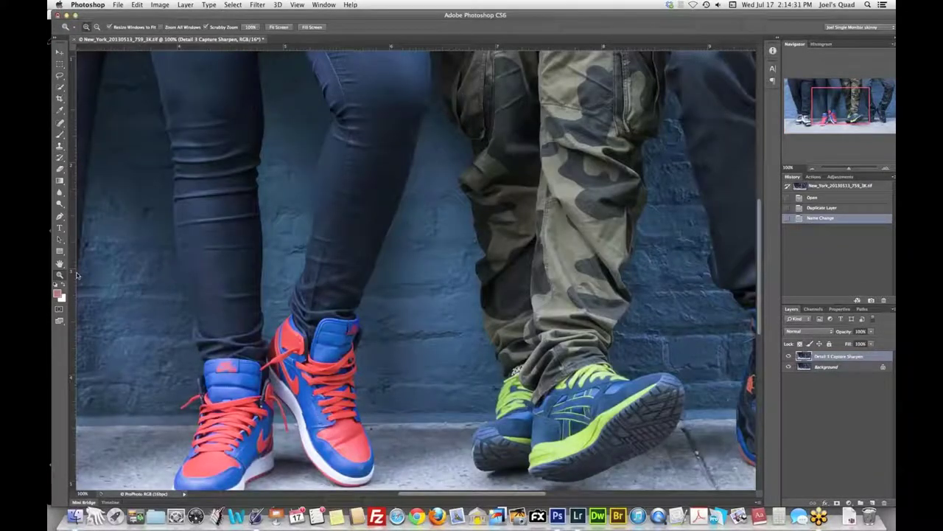
{"action": "left_click_drag", "start_coordinate": [834, 117], "coordinate": [829, 125]}
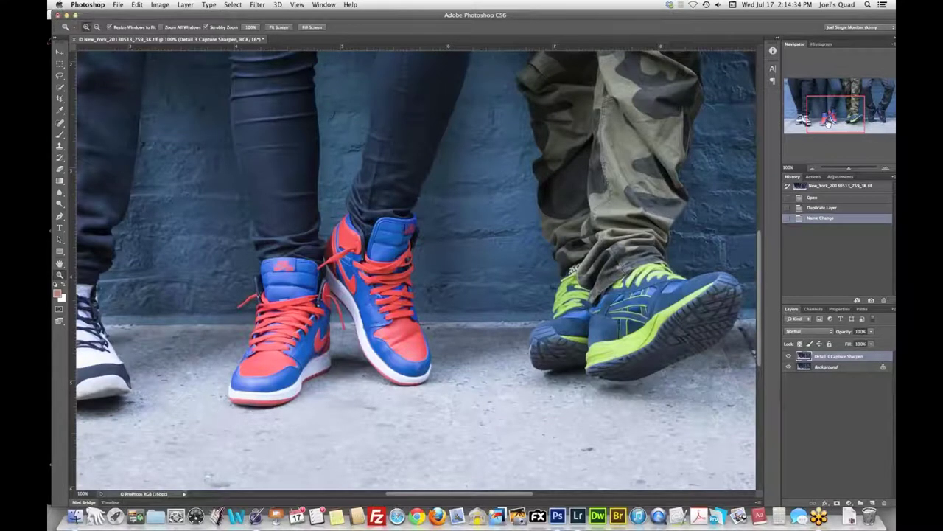
{"action": "left_click_drag", "start_coordinate": [828, 126], "coordinate": [855, 125]}
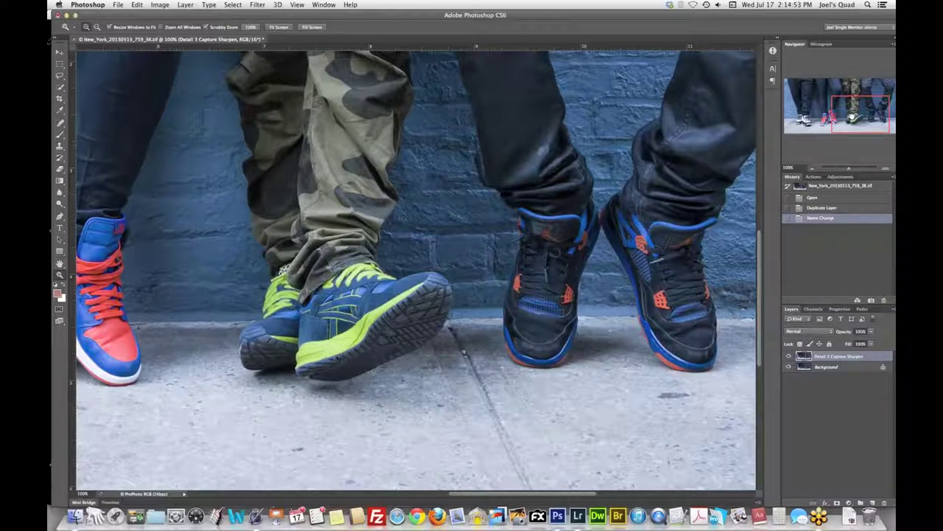
{"action": "scroll", "coordinate": [415, 269], "scroll_direction": "left", "scroll_amount": 1}
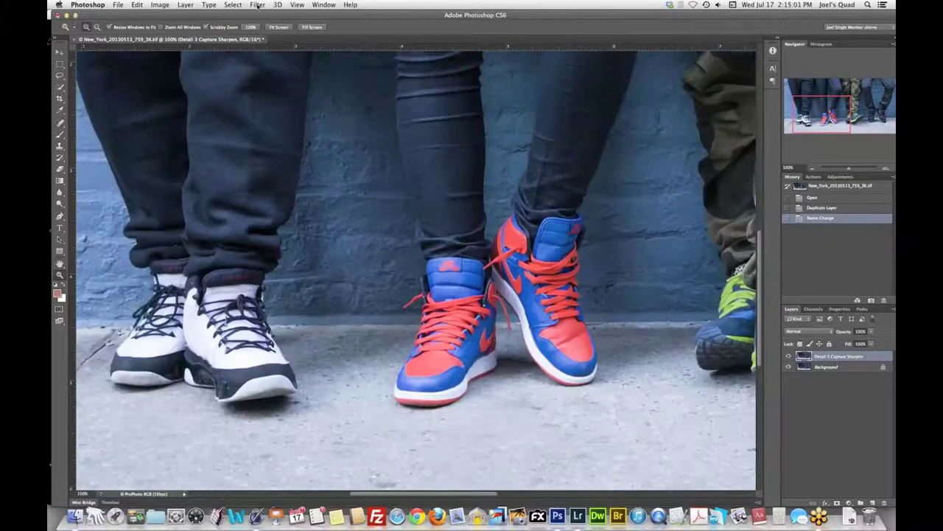
{"action": "left_click", "coordinate": [257, 4]}
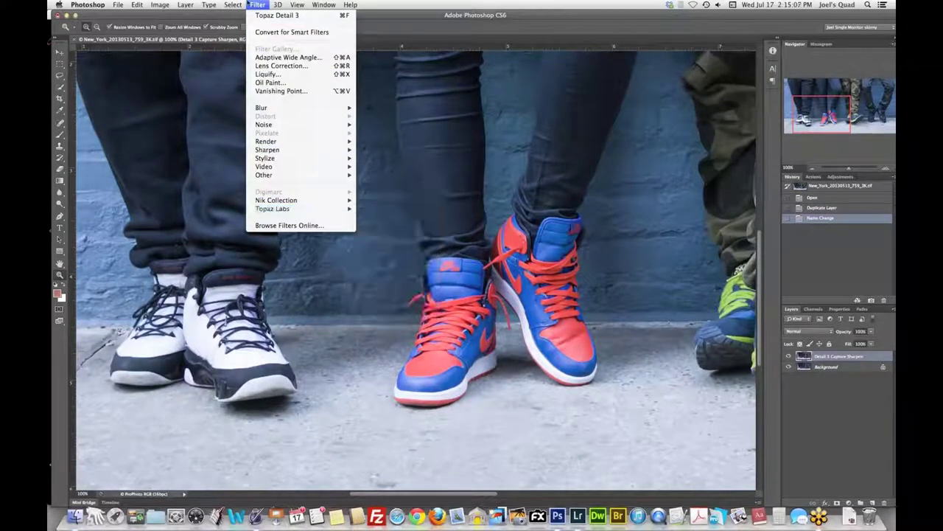
{"action": "left_click", "coordinate": [258, 5]}
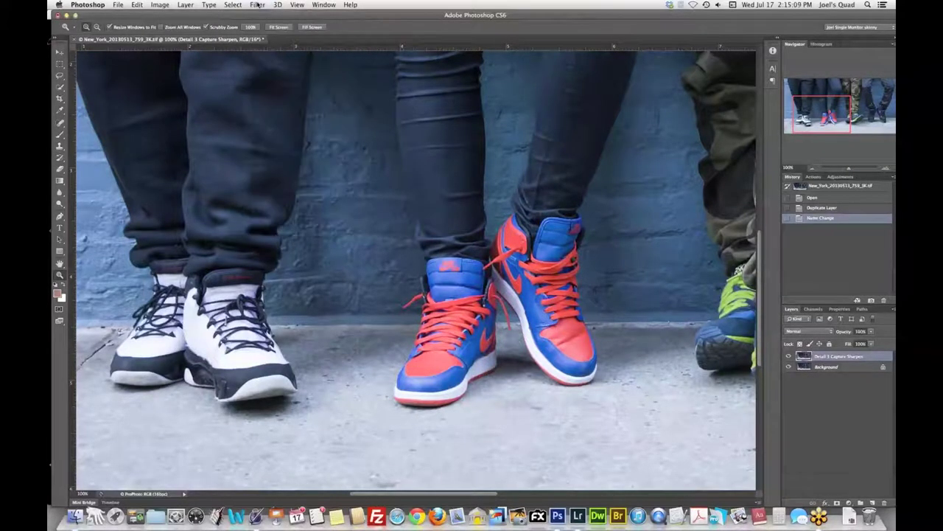
{"action": "left_click", "coordinate": [259, 5]}
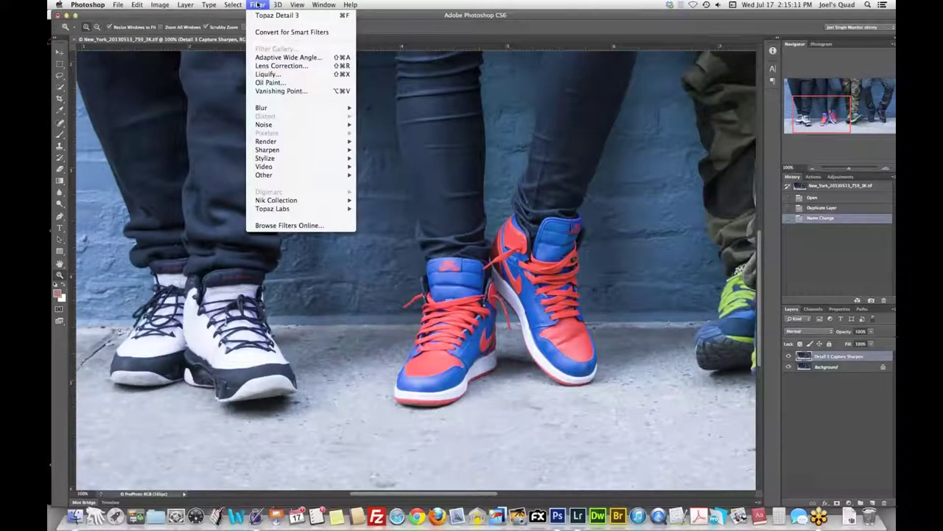
{"action": "mouse_move", "coordinate": [271, 209]}
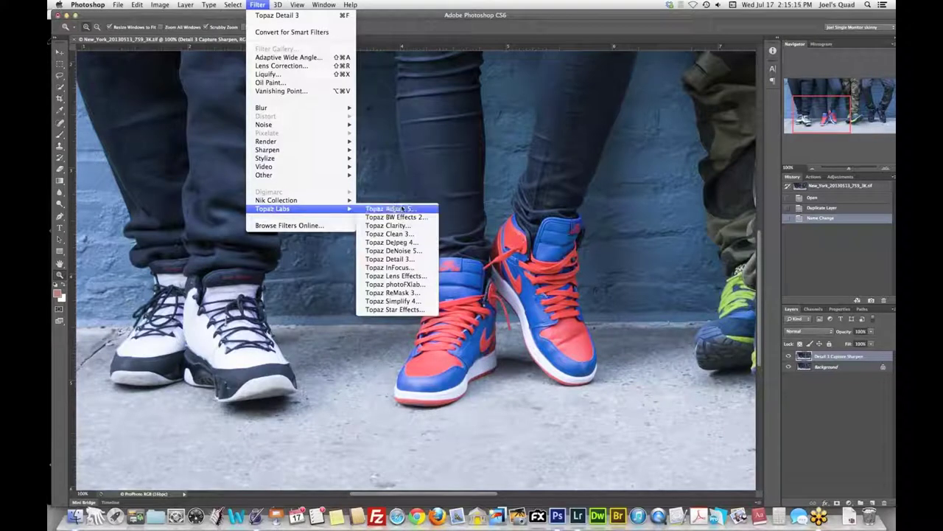
{"action": "left_click", "coordinate": [399, 259]}
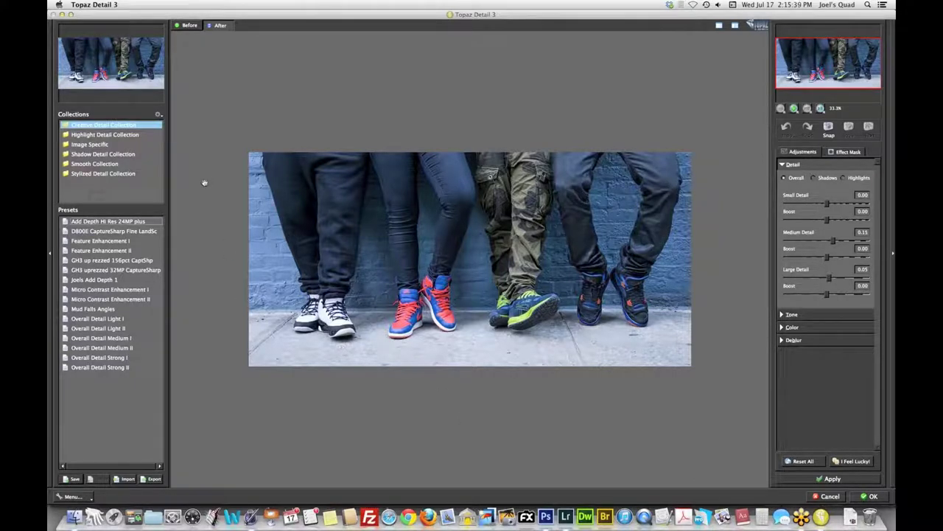
Step: Try the Micro Contrast Enhancement I preset and reset all adjustments
{"action": "left_click", "coordinate": [146, 367]}
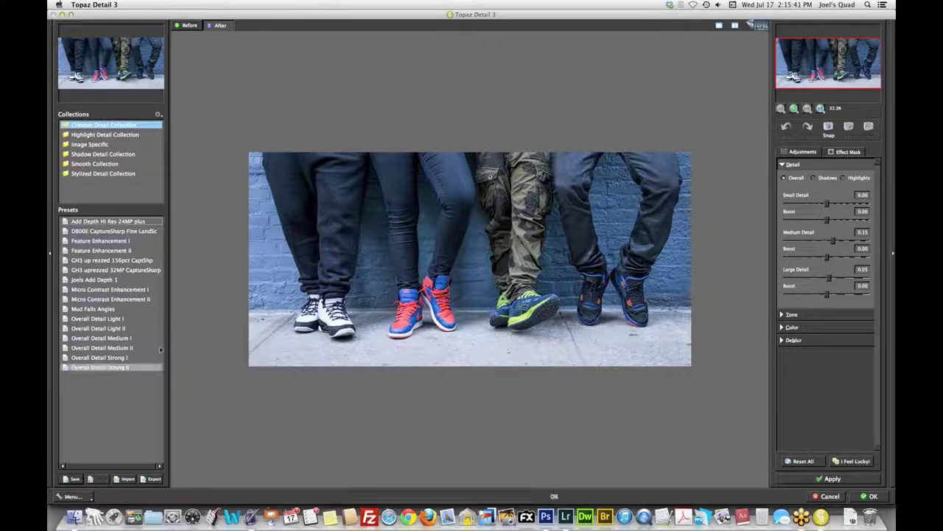
{"action": "left_click", "coordinate": [151, 328]}
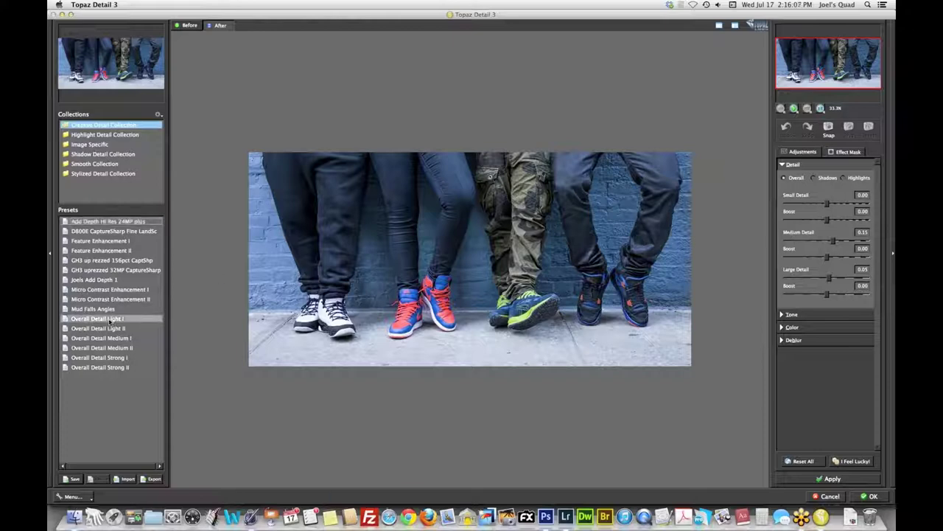
{"action": "left_click", "coordinate": [105, 290]}
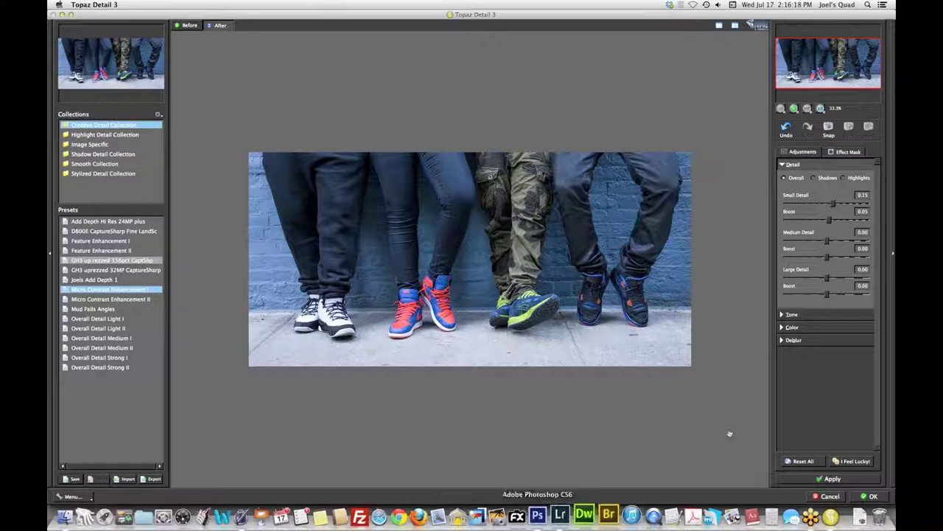
{"action": "left_click", "coordinate": [805, 461]}
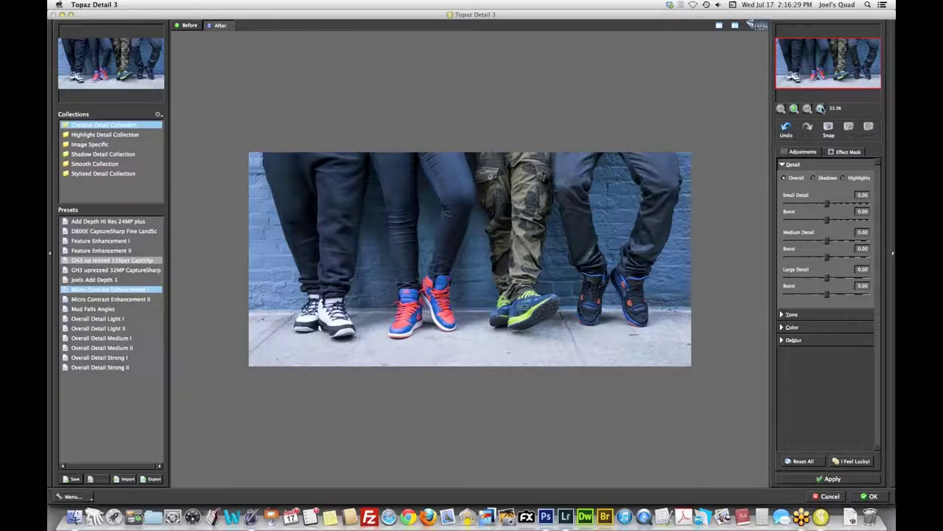
Step: Set the preview to 100% around the shoes and apply the Micro Contrast Enhancement I preset
{"action": "left_click", "coordinate": [821, 108]}
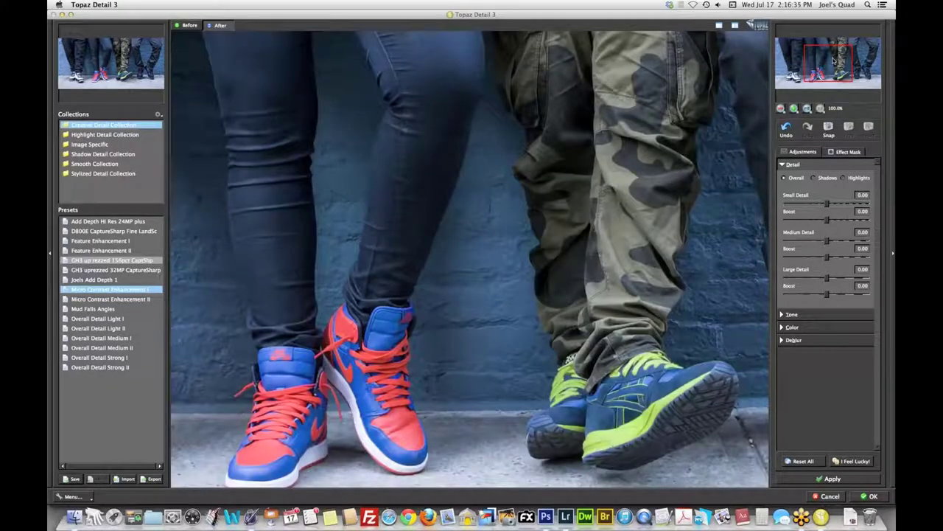
{"action": "left_click_drag", "start_coordinate": [833, 60], "coordinate": [826, 68]}
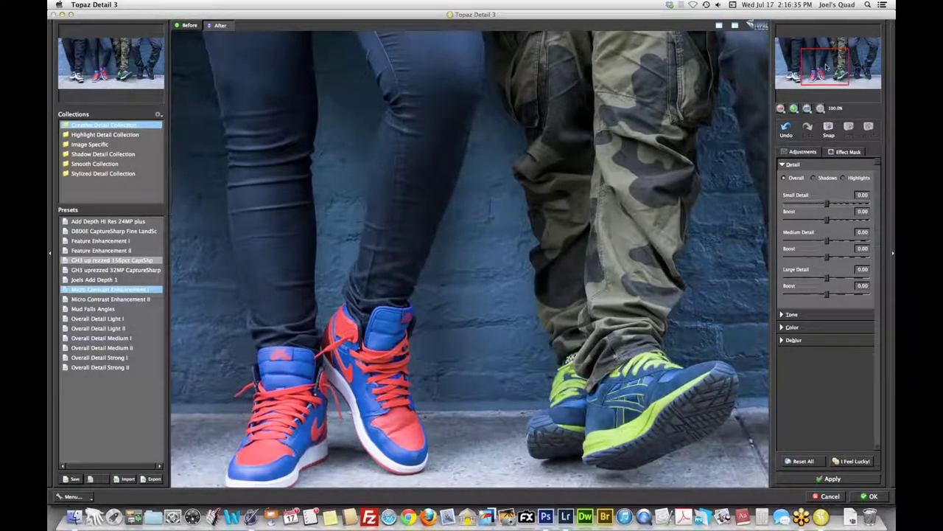
{"action": "left_click_drag", "start_coordinate": [826, 68], "coordinate": [823, 68]}
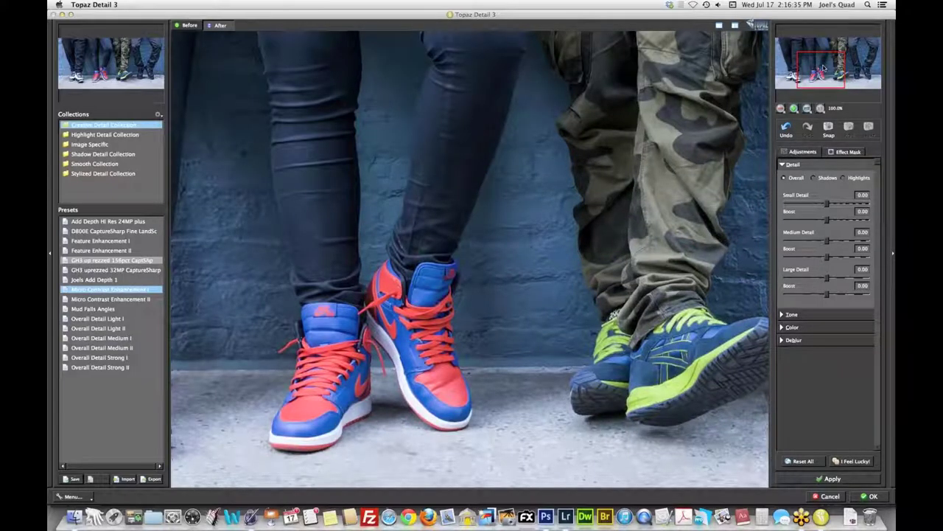
{"action": "left_click_drag", "start_coordinate": [824, 68], "coordinate": [834, 70]}
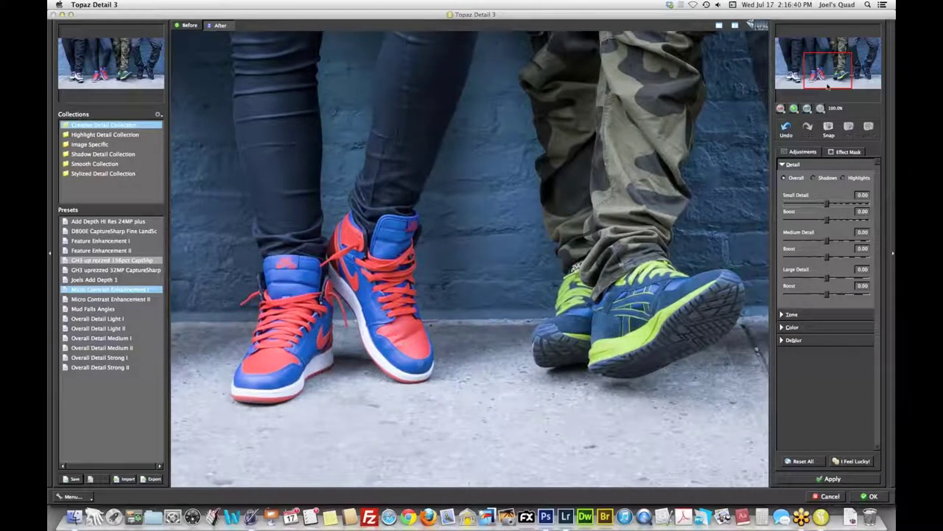
{"action": "left_click_drag", "start_coordinate": [828, 87], "coordinate": [821, 74]}
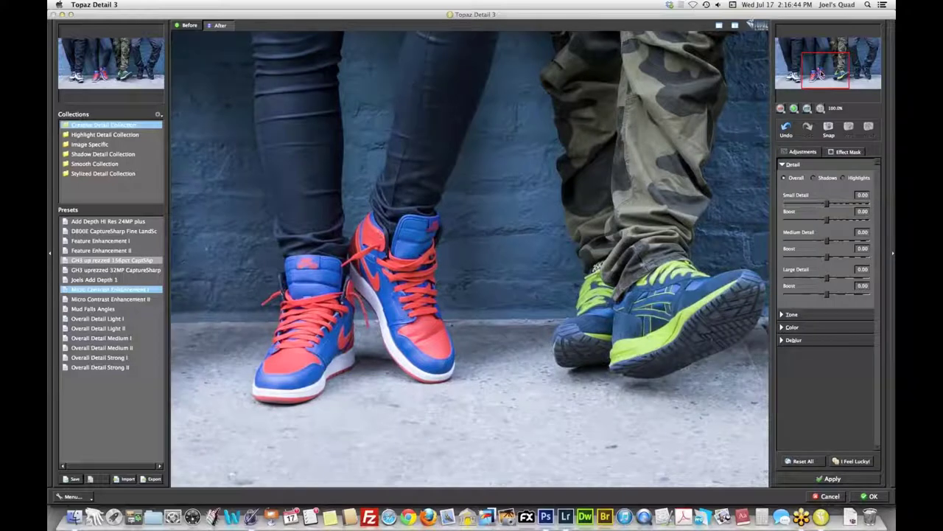
{"action": "left_click_drag", "start_coordinate": [820, 74], "coordinate": [822, 72]}
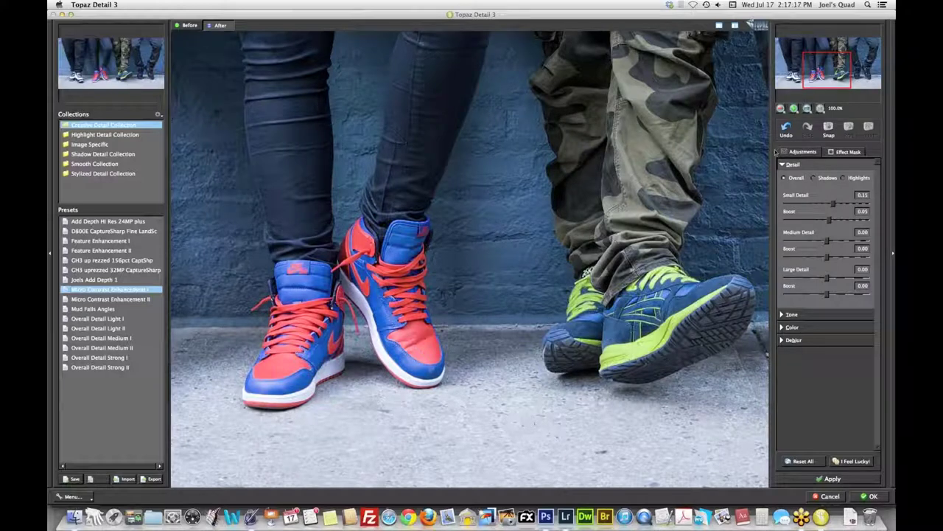
Step: Check the preset's effect on the shoes and jeans and reset the Small Detail Boost to 0.00
{"action": "left_click_drag", "start_coordinate": [820, 75], "coordinate": [816, 75]}
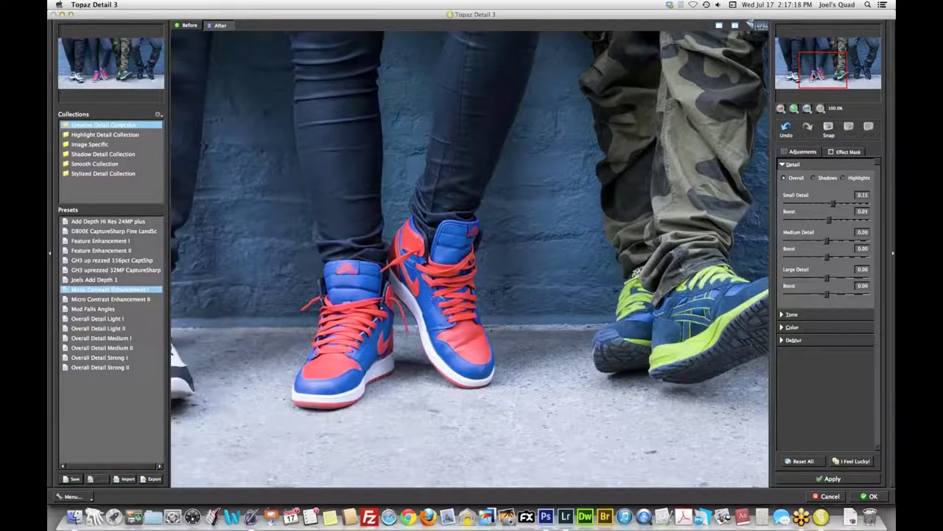
{"action": "left_click_drag", "start_coordinate": [814, 70], "coordinate": [791, 70]}
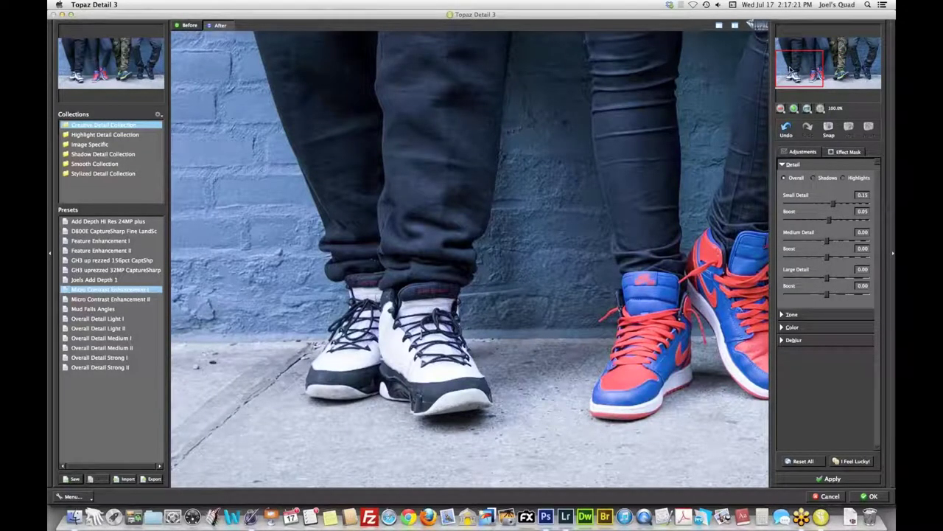
{"action": "left_click_drag", "start_coordinate": [790, 70], "coordinate": [815, 55]}
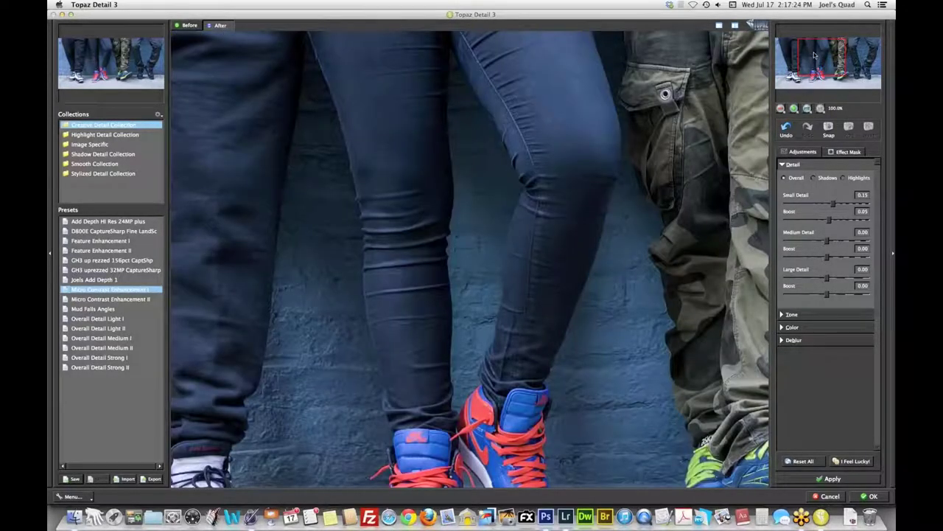
{"action": "left_click_drag", "start_coordinate": [814, 55], "coordinate": [819, 68]}
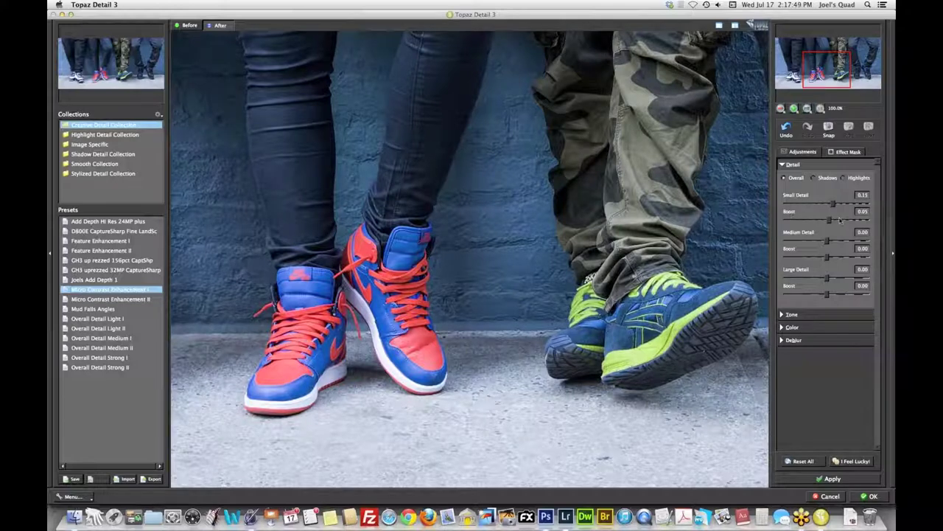
{"action": "scroll", "coordinate": [788, 213], "scroll_direction": "up", "scroll_amount": 2}
{"action": "double_click", "coordinate": [788, 212]}
Step: Check the sharpening on the trousers and shoes and commit the Topaz Detail 3 filter to the layer
{"action": "left_click_drag", "start_coordinate": [826, 80], "coordinate": [835, 74]}
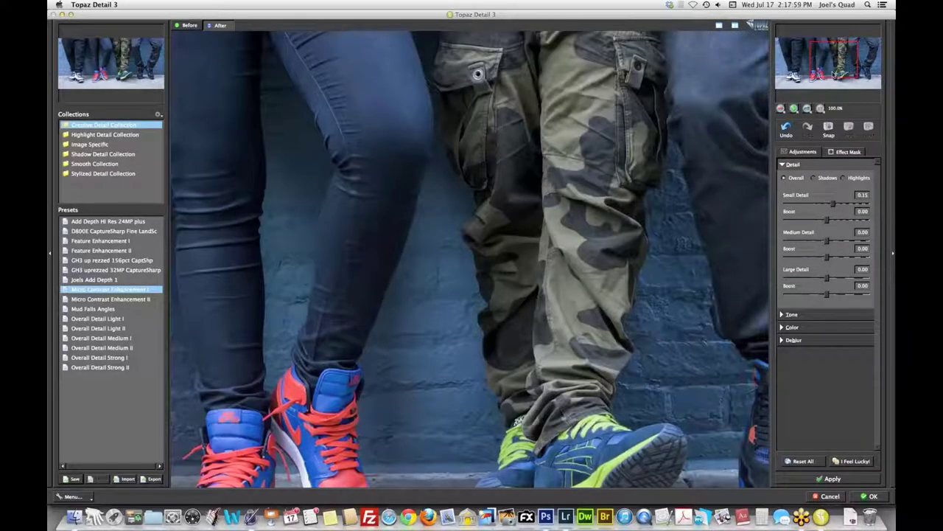
{"action": "left_click_drag", "start_coordinate": [835, 74], "coordinate": [826, 81]}
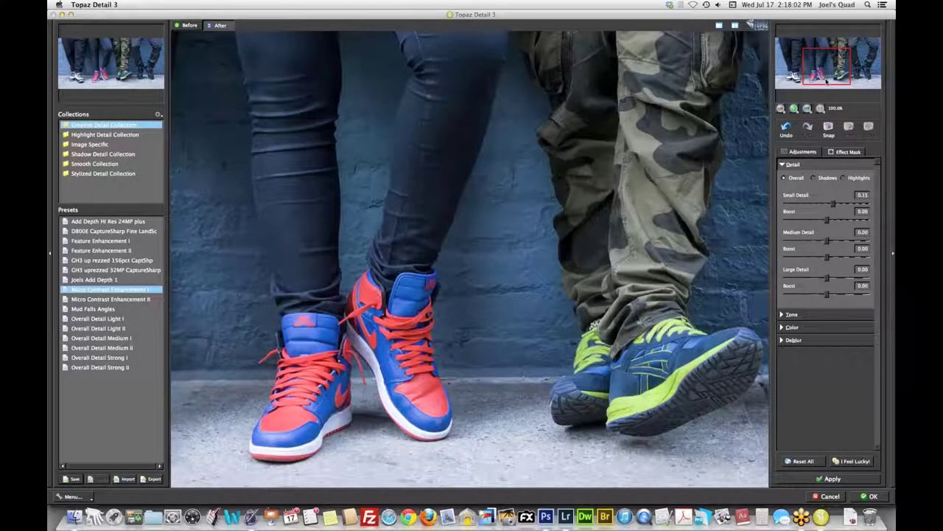
{"action": "left_click_drag", "start_coordinate": [827, 81], "coordinate": [829, 82]}
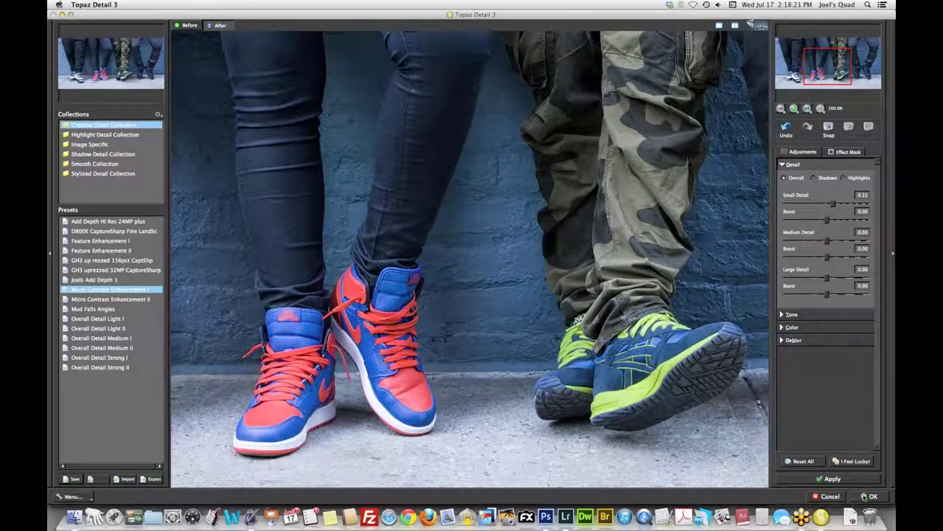
{"action": "left_click", "coordinate": [866, 496]}
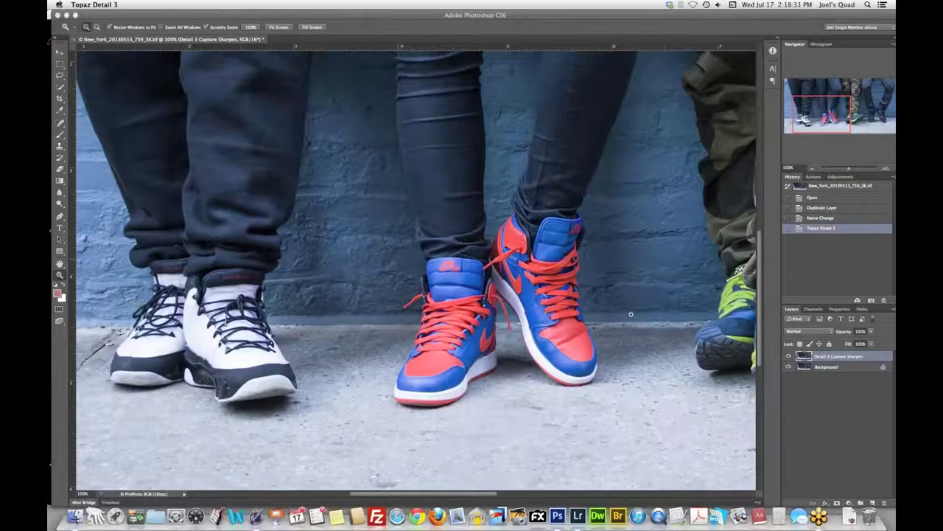
Step: Compare the photo with and without the Detail 3 Capture Sharpen layer and inspect the shoes across the image
{"action": "left_click", "coordinate": [789, 357]}
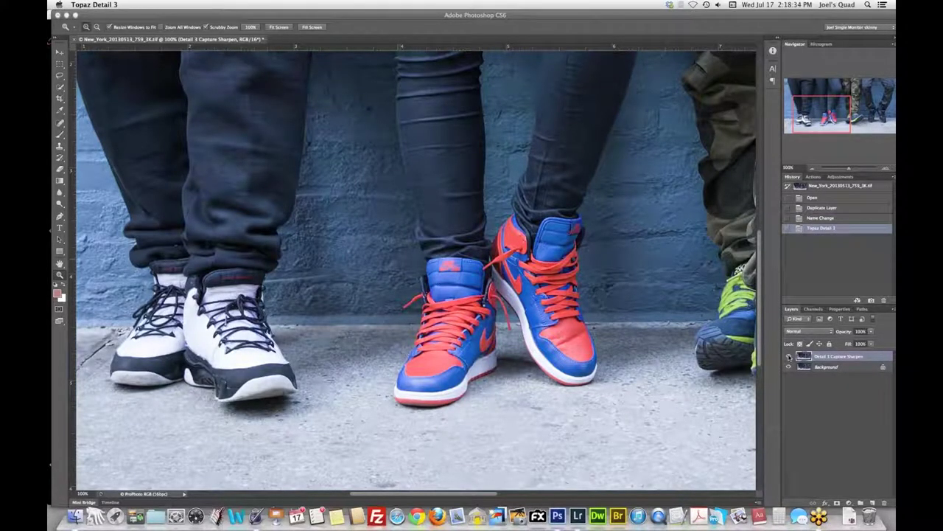
{"action": "left_click", "coordinate": [789, 356]}
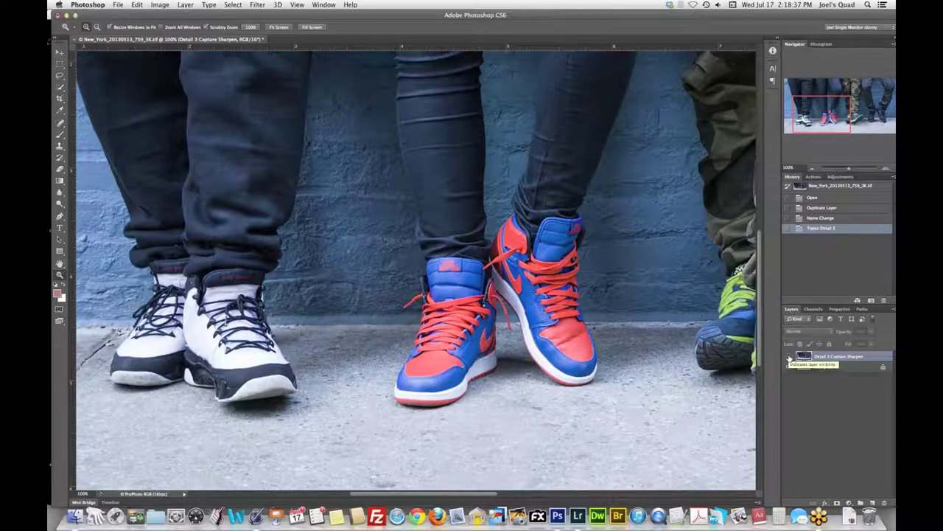
{"action": "left_click", "coordinate": [788, 357]}
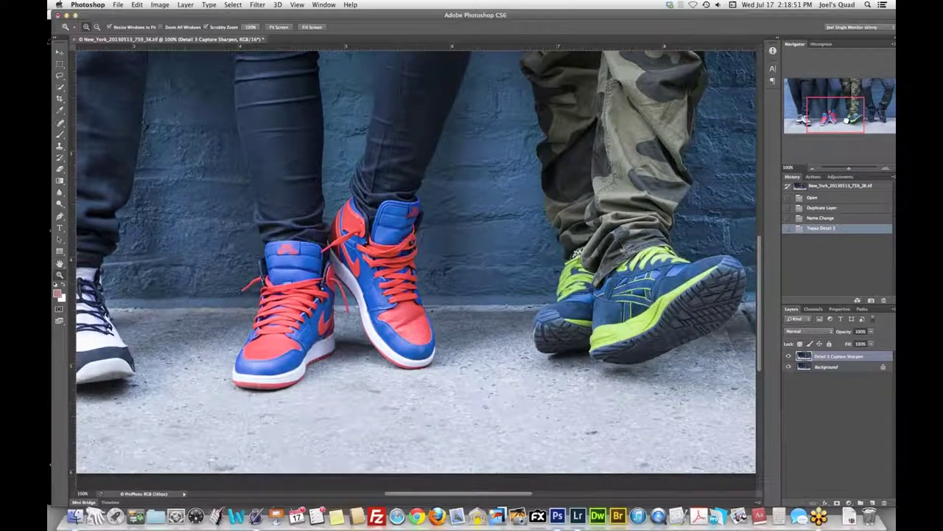
{"action": "scroll", "coordinate": [416, 269], "scroll_direction": "up", "scroll_amount": 2}
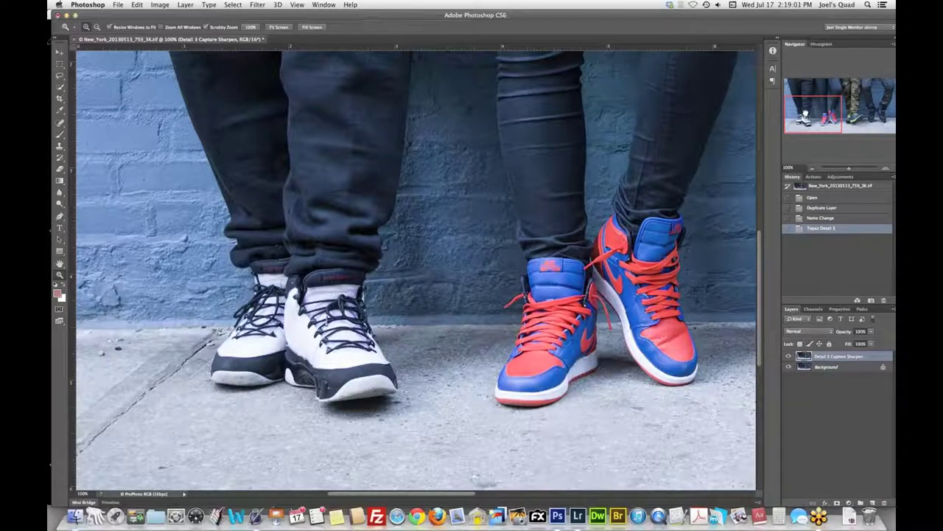
{"action": "scroll", "coordinate": [416, 268], "scroll_direction": "right", "scroll_amount": 2}
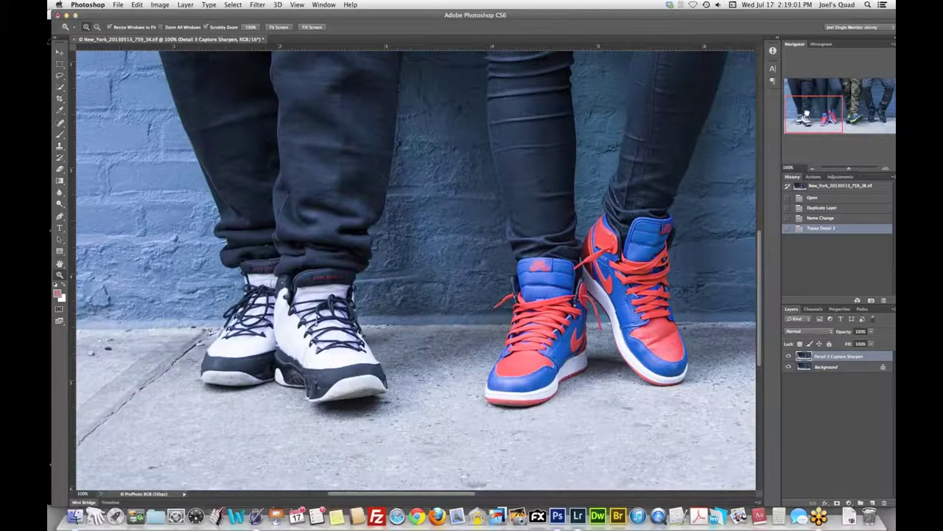
{"action": "left_click_drag", "start_coordinate": [806, 113], "coordinate": [836, 111]}
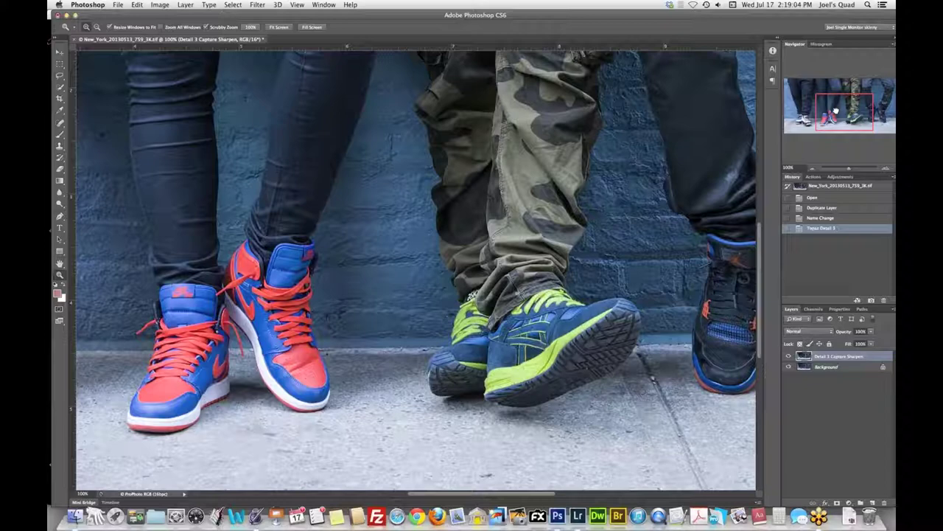
{"action": "left_click_drag", "start_coordinate": [836, 111], "coordinate": [806, 111]}
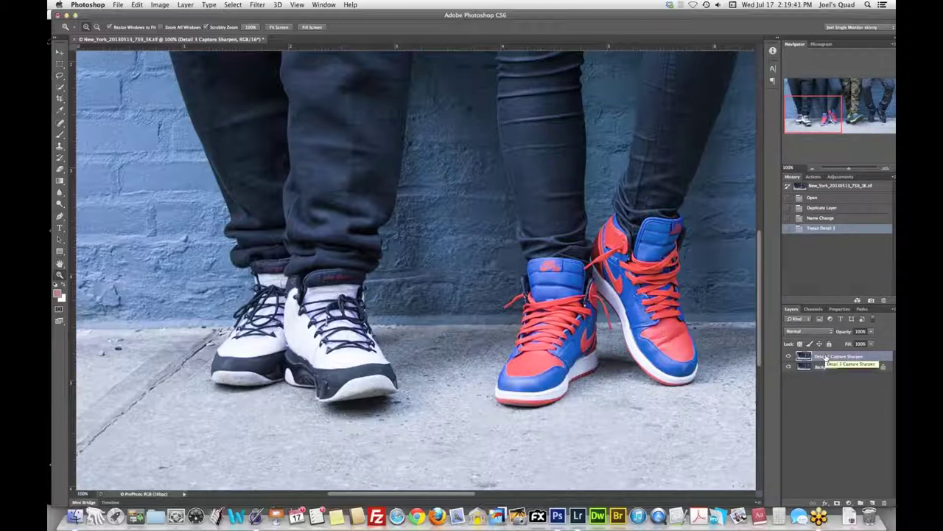
Step: Duplicate the Detail 3 Capture Sharpen layer and rename the copy Detail 3 SelectSharpen
{"action": "left_click_drag", "start_coordinate": [825, 359], "coordinate": [874, 499]}
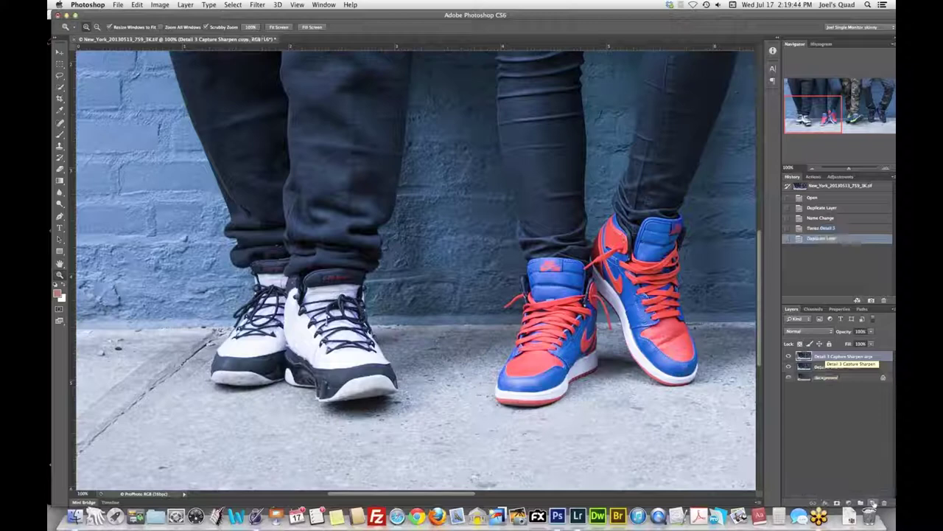
{"action": "double_click", "coordinate": [841, 356]}
{"action": "type", "text": "Detail"}
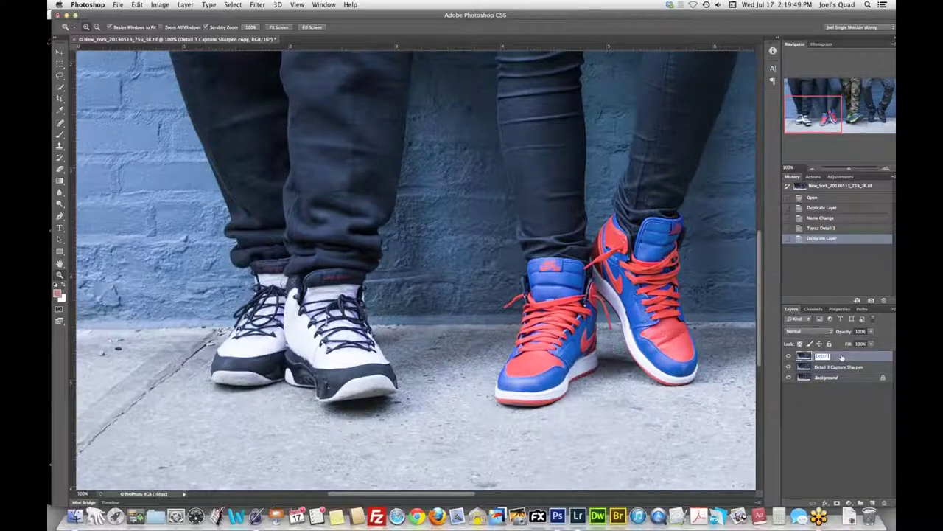
{"action": "type", "text": " 1"}
{"action": "type", "text": " Second"}
{"action": "type", "text": " Sharpen"}
{"action": "key", "text": "Return"}
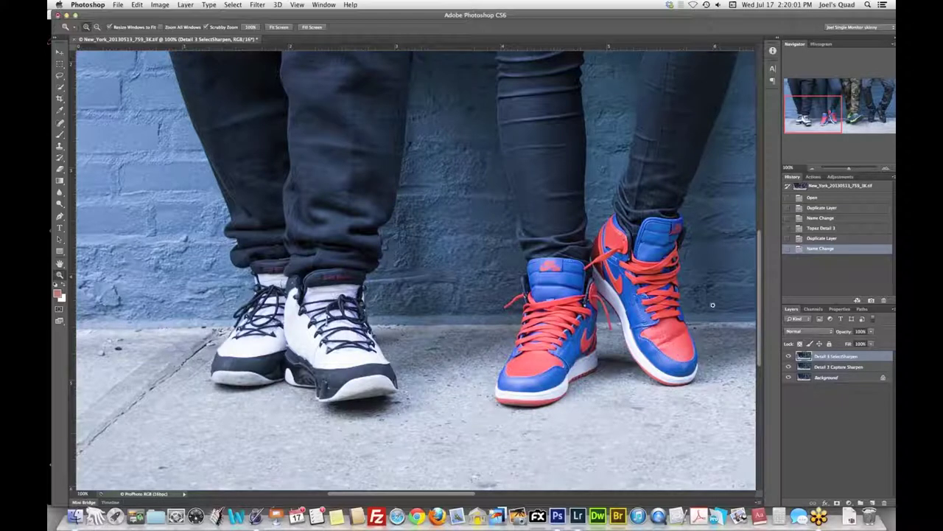
Step: Open the Topaz Detail 3 filter on the layer, reset all adjustments, and preview the white and red-blue shoes at 100%
{"action": "left_click", "coordinate": [258, 5]}
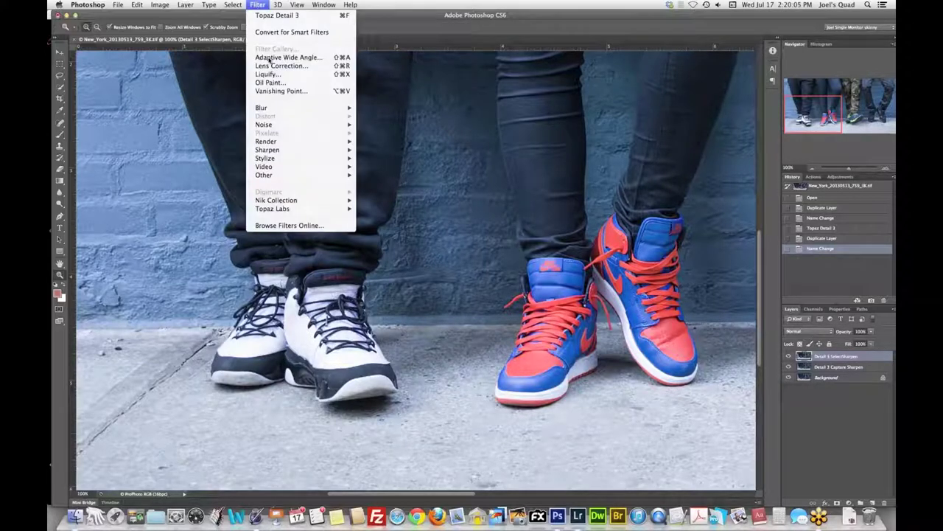
{"action": "mouse_move", "coordinate": [292, 209]}
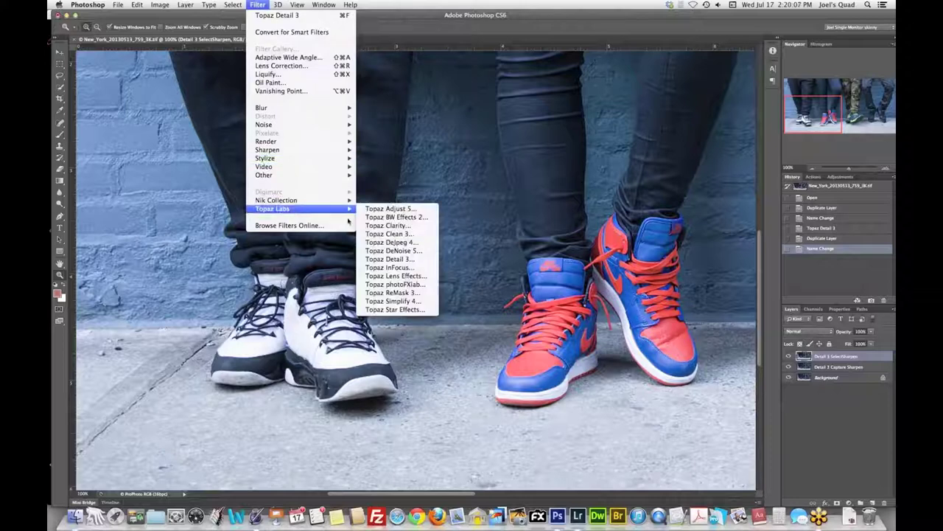
{"action": "left_click", "coordinate": [381, 260]}
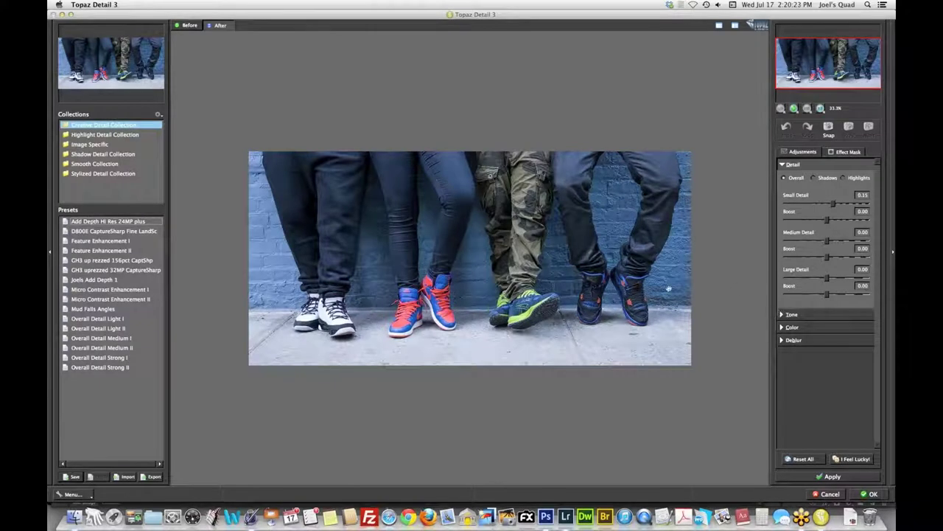
{"action": "left_click", "coordinate": [804, 459]}
{"action": "left_click", "coordinate": [820, 109]}
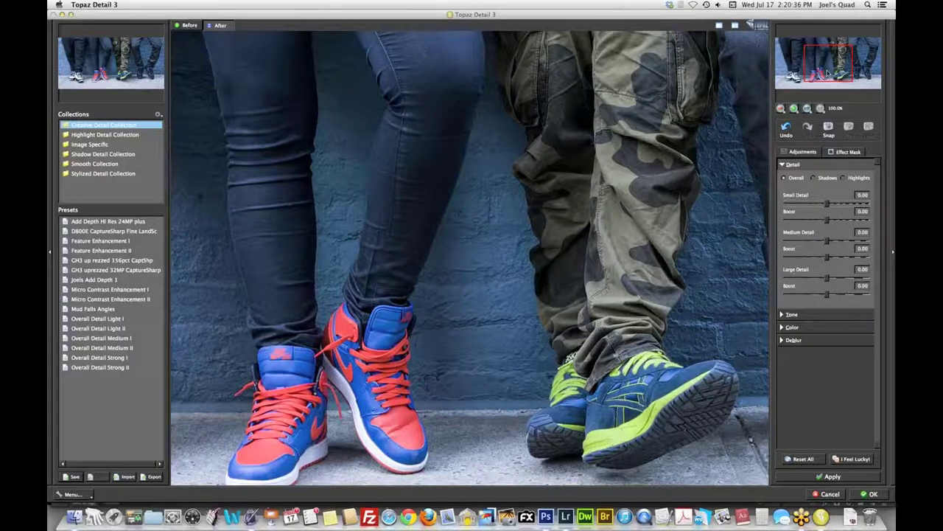
{"action": "left_click", "coordinate": [805, 71]}
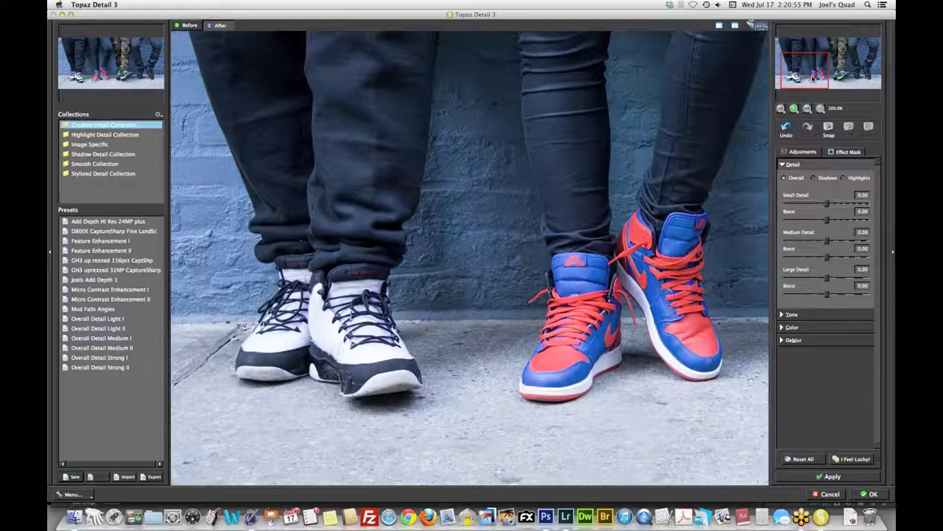
{"action": "left_click_drag", "start_coordinate": [813, 77], "coordinate": [817, 79]}
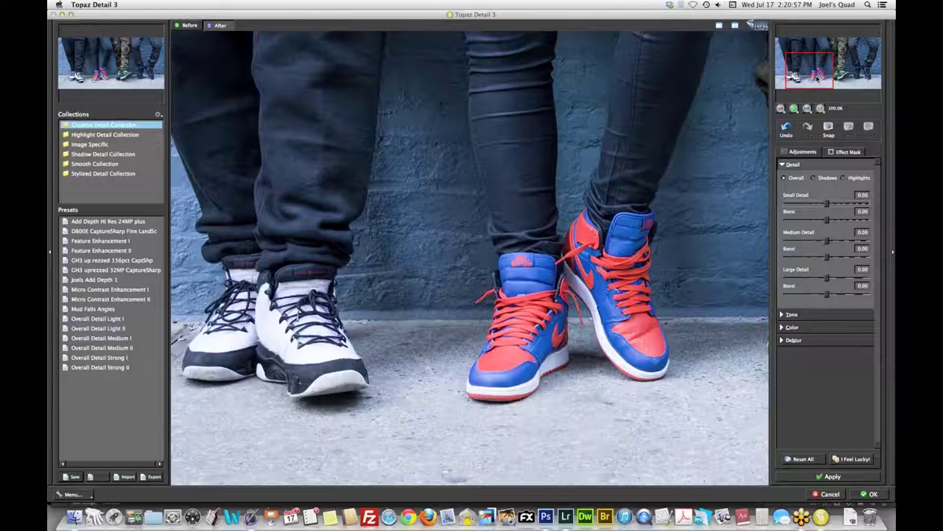
{"action": "left_click_drag", "start_coordinate": [817, 79], "coordinate": [820, 81]}
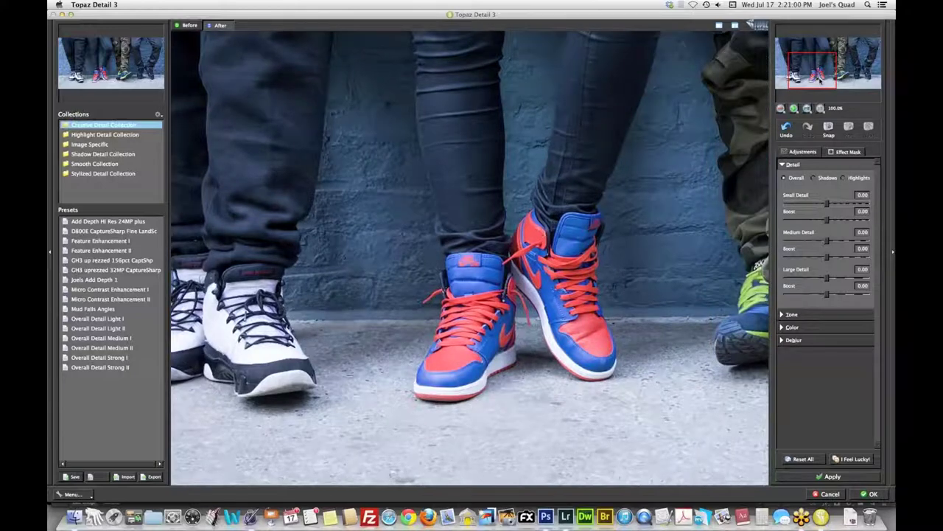
{"action": "left_click_drag", "start_coordinate": [821, 81], "coordinate": [817, 80]}
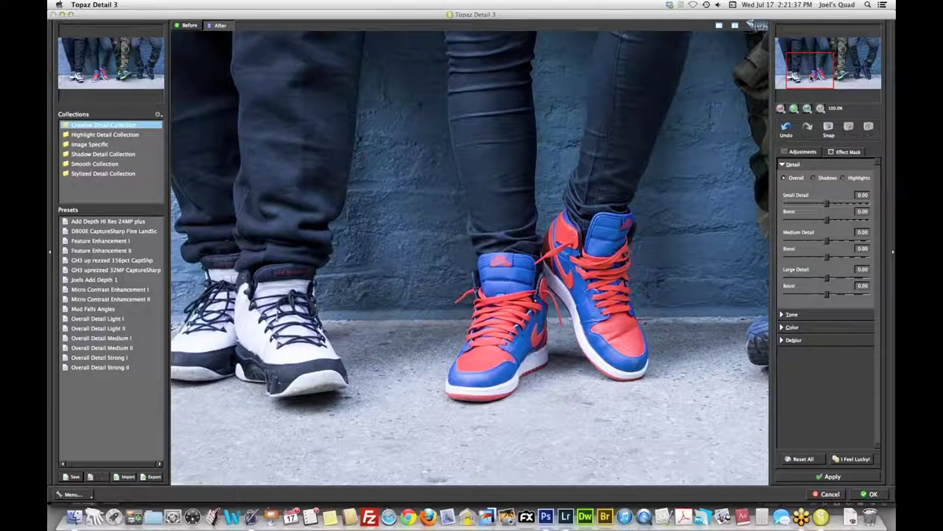
{"action": "left_click_drag", "start_coordinate": [812, 76], "coordinate": [809, 76]}
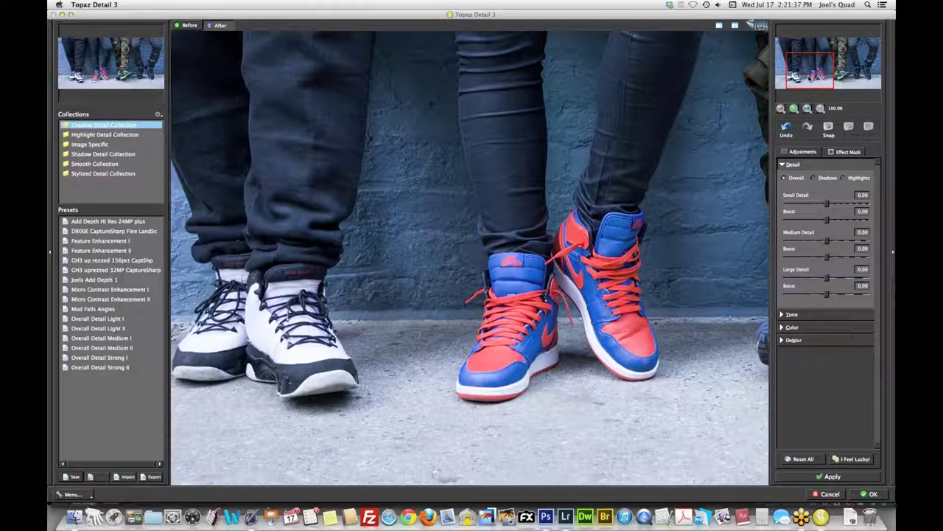
{"action": "left_click_drag", "start_coordinate": [810, 73], "coordinate": [804, 74]}
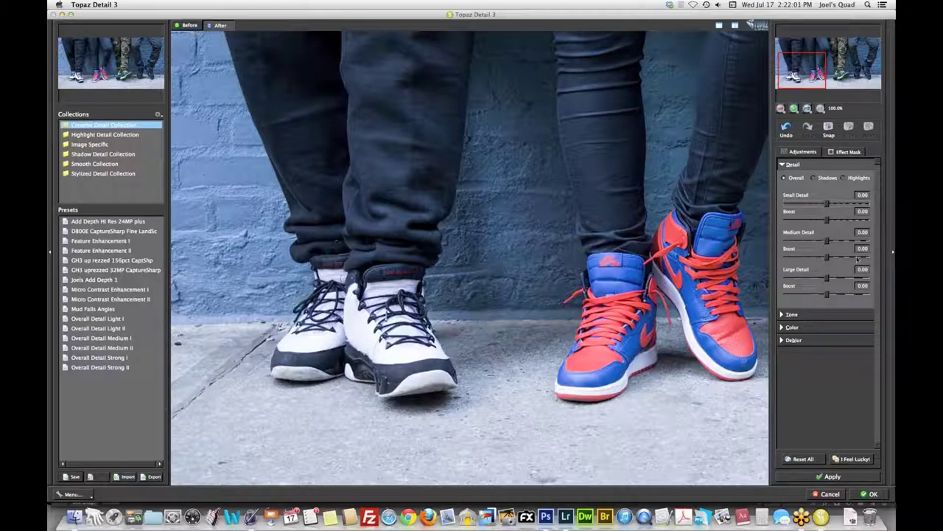
Step: Try a strong increase of the overall Medium Detail on the trousers and shoes
{"action": "left_click", "coordinate": [827, 240]}
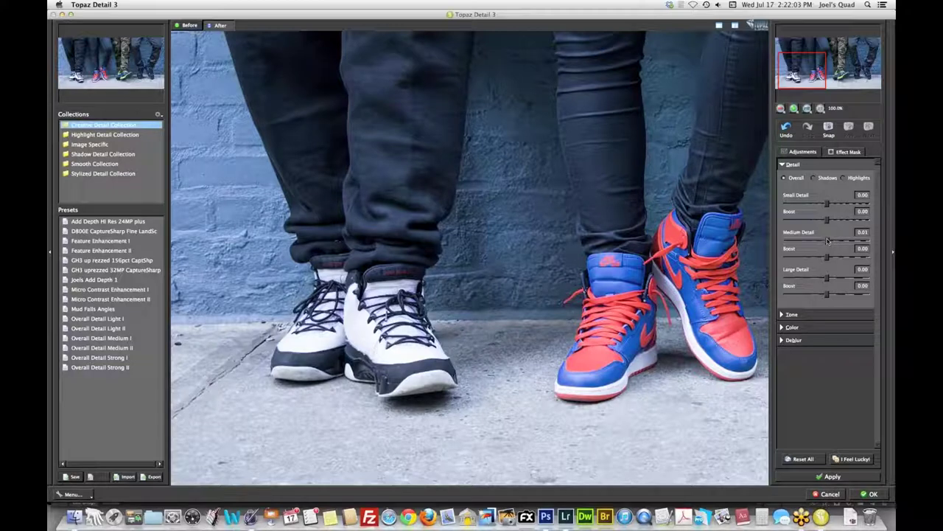
{"action": "left_click_drag", "start_coordinate": [828, 240], "coordinate": [847, 242]}
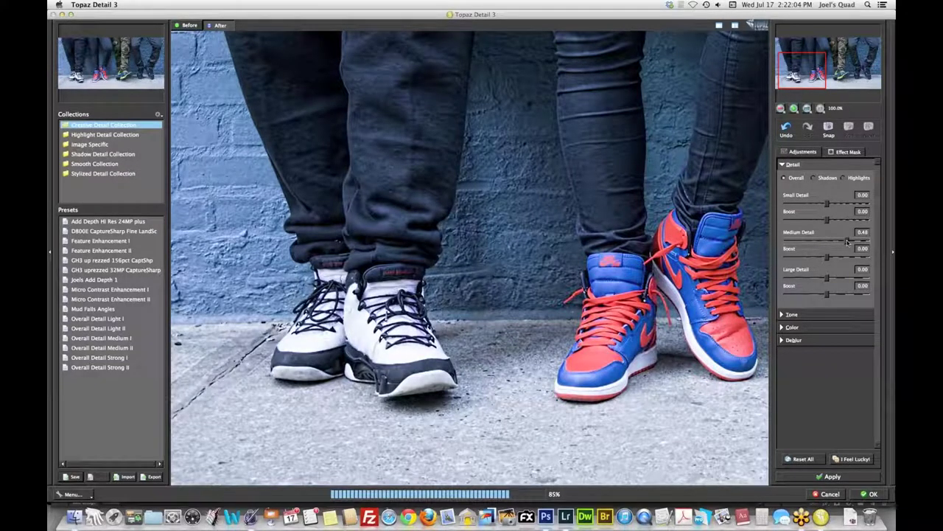
{"action": "left_click_drag", "start_coordinate": [847, 242], "coordinate": [863, 241]}
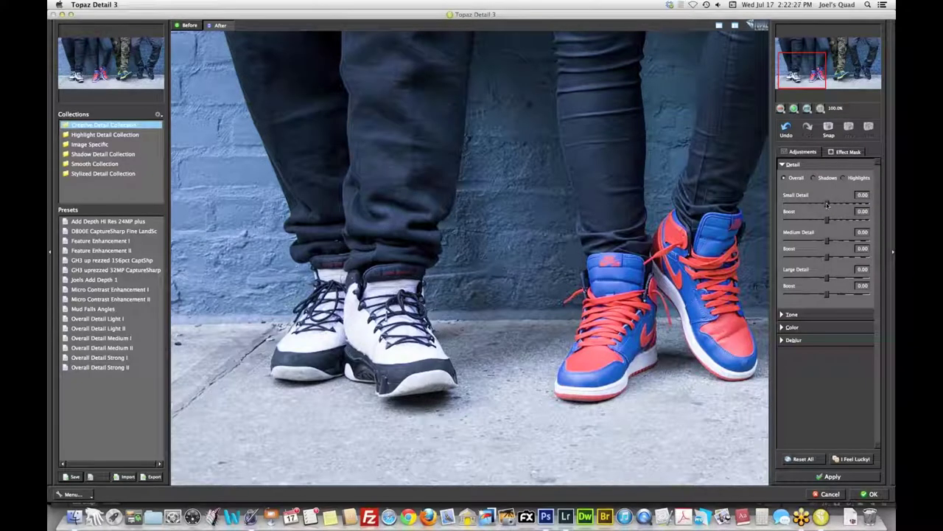
Step: Set the overall Small Detail to 0.30 and Medium Detail to 0.15
{"action": "left_click_drag", "start_coordinate": [827, 205], "coordinate": [828, 206]}
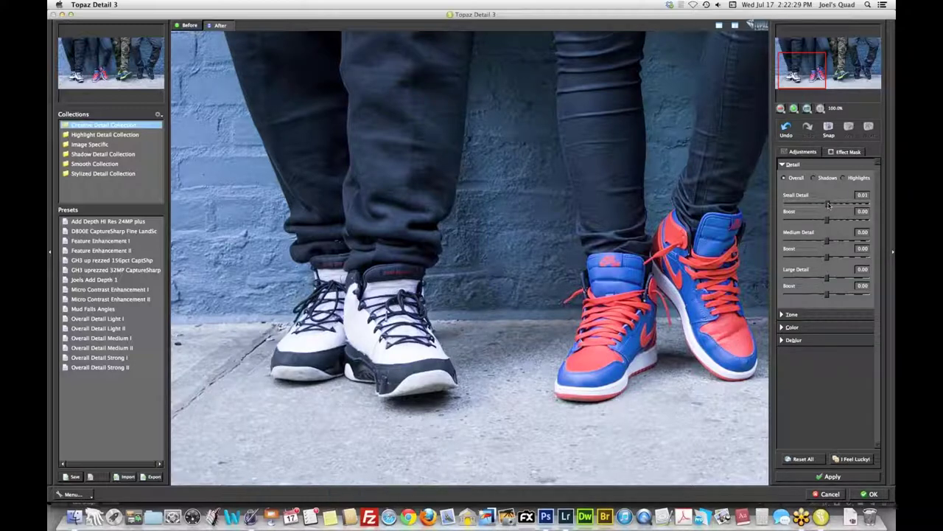
{"action": "left_click_drag", "start_coordinate": [827, 205], "coordinate": [835, 204]}
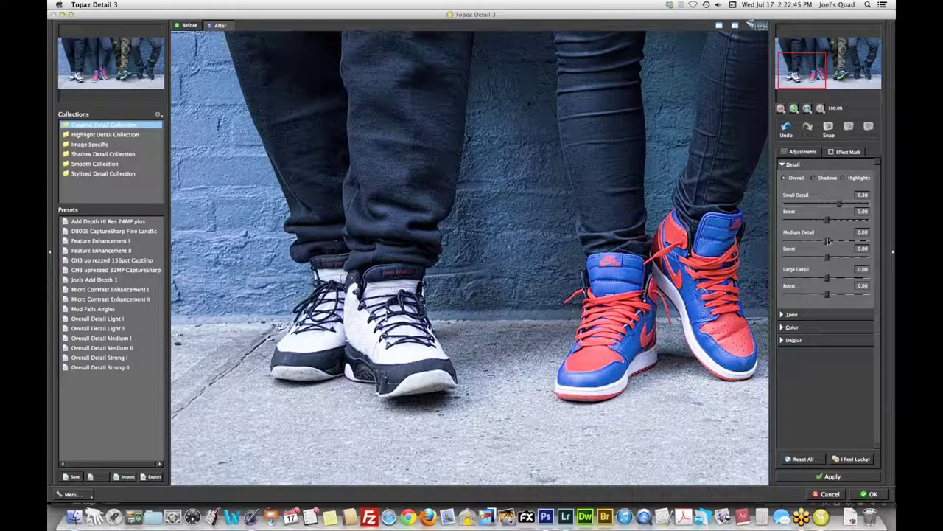
{"action": "left_click_drag", "start_coordinate": [828, 241], "coordinate": [829, 241]}
{"action": "left_click_drag", "start_coordinate": [829, 241], "coordinate": [834, 242]}
{"action": "left_click_drag", "start_coordinate": [835, 241], "coordinate": [833, 241]}
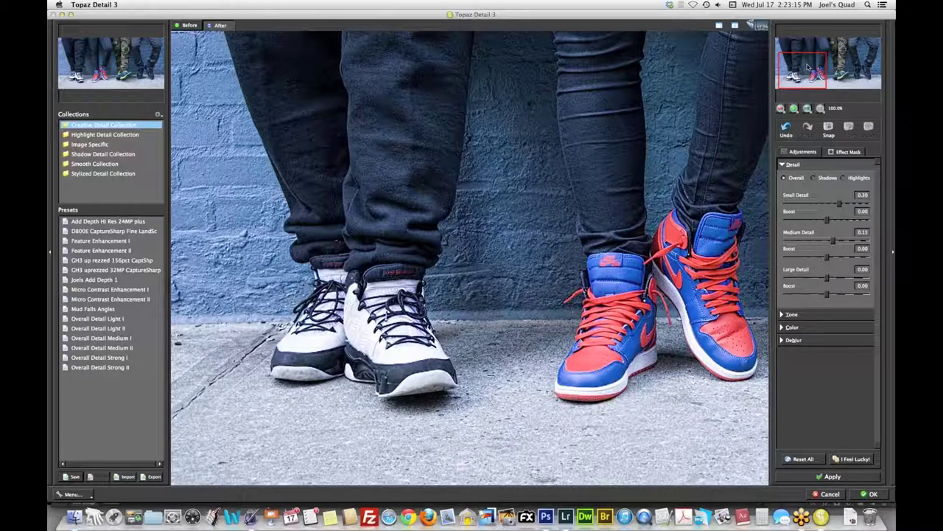
Step: Check the sharpening on the camouflage trousers and green-blue shoes and commit the Topaz Detail 3 filter
{"action": "left_click_drag", "start_coordinate": [808, 67], "coordinate": [815, 68]}
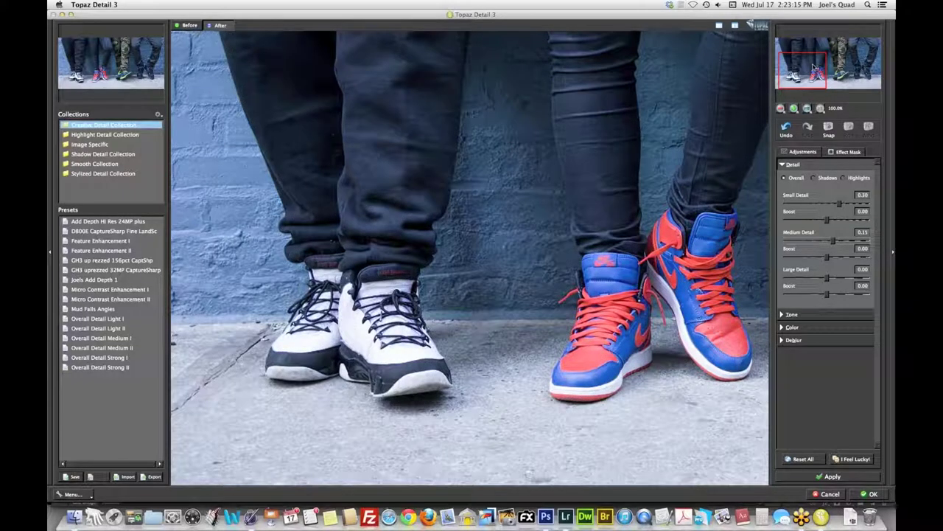
{"action": "left_click_drag", "start_coordinate": [814, 68], "coordinate": [833, 67]}
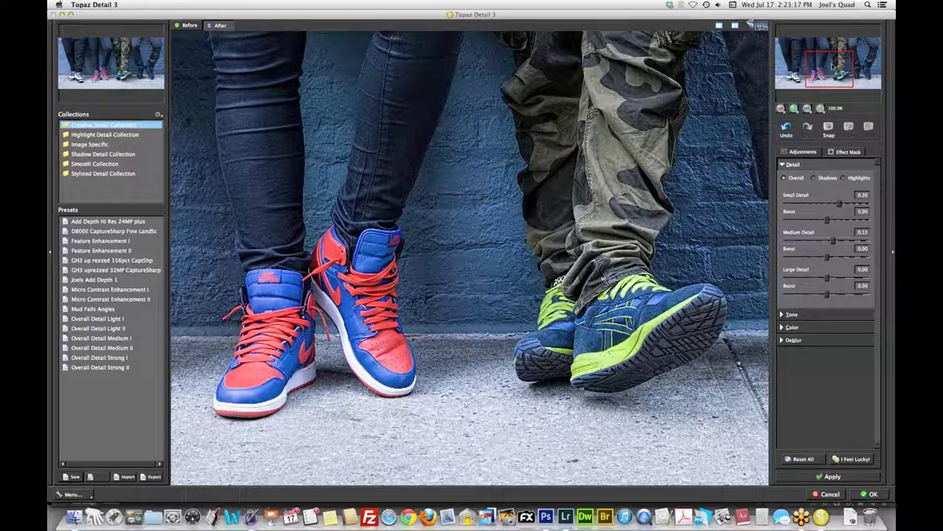
{"action": "left_click", "coordinate": [870, 493]}
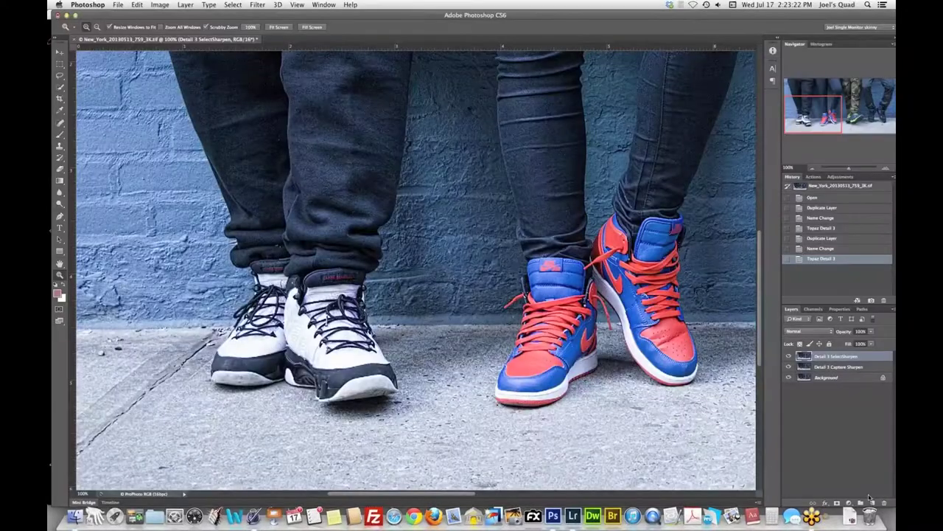
Step: Compare the photo with both sharpening layers hidden and shown, inspecting the shoes, and leave both layers visible
{"action": "left_click", "coordinate": [788, 357]}
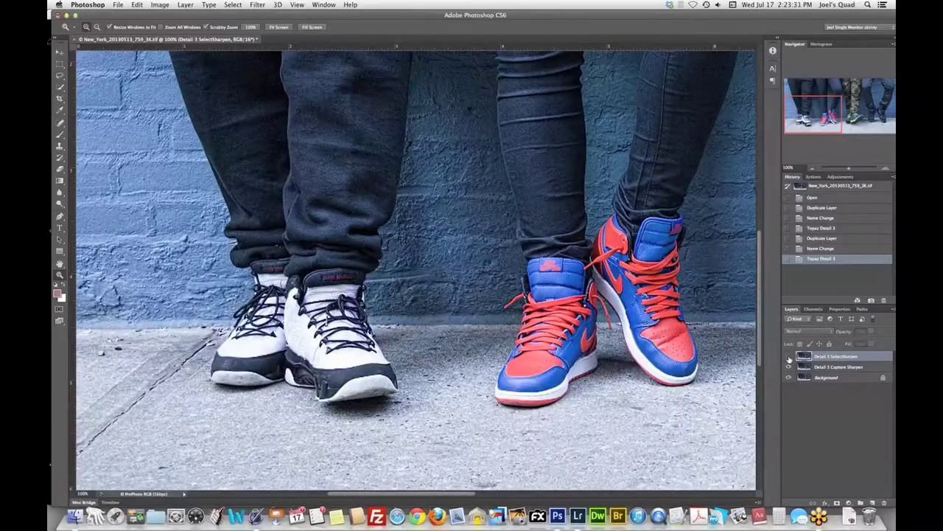
{"action": "left_click", "coordinate": [789, 357]}
{"action": "left_click", "coordinate": [789, 357]}
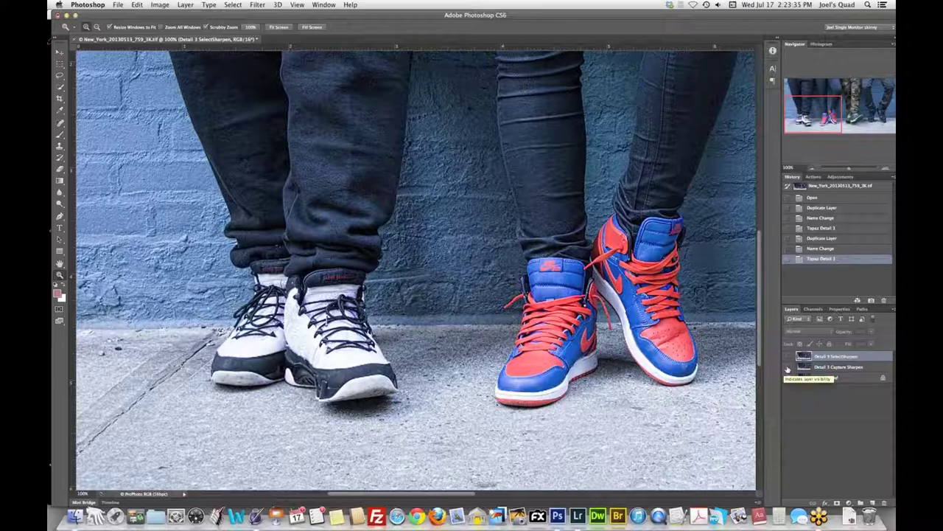
{"action": "left_click", "coordinate": [787, 367]}
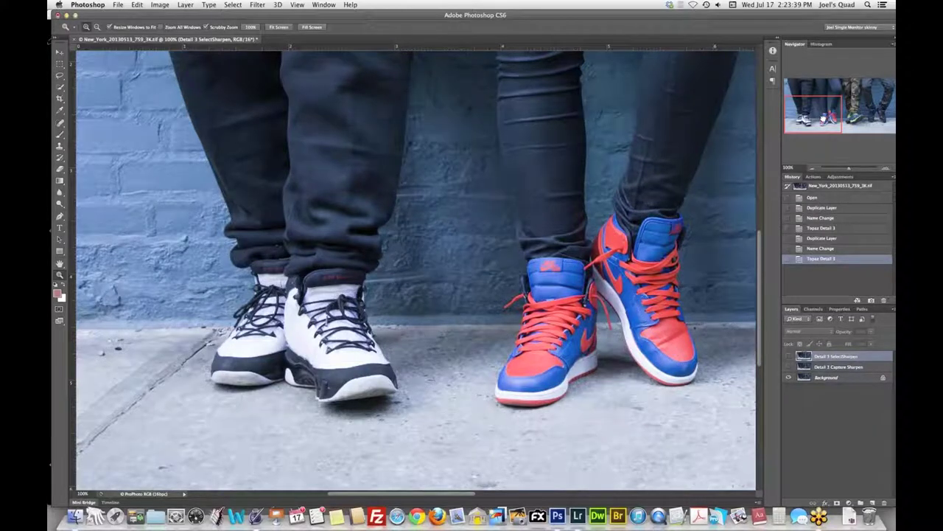
{"action": "left_click_drag", "start_coordinate": [824, 118], "coordinate": [824, 118]}
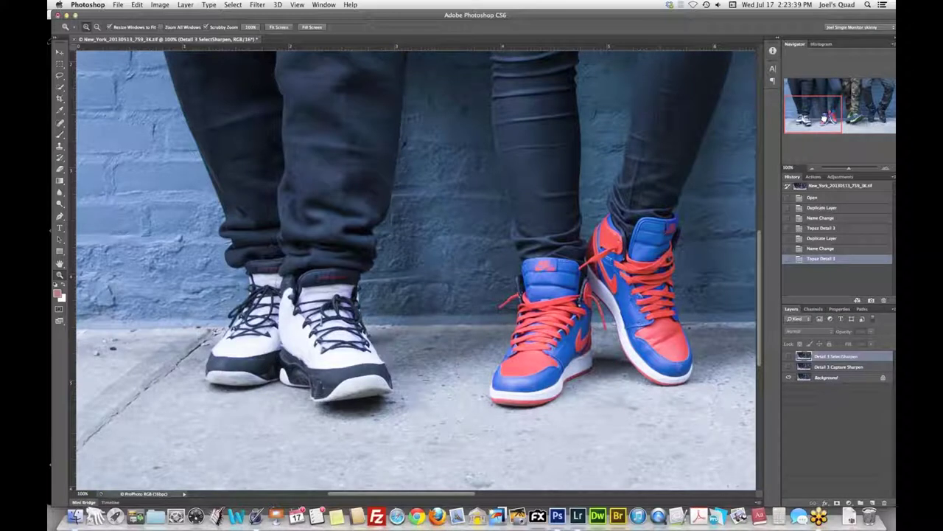
{"action": "left_click_drag", "start_coordinate": [824, 118], "coordinate": [833, 118]}
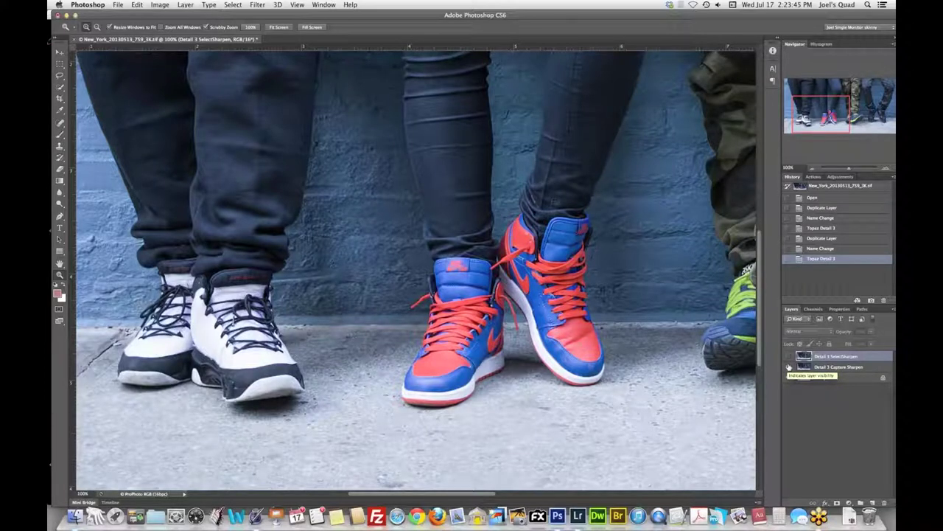
{"action": "left_click", "coordinate": [789, 356]}
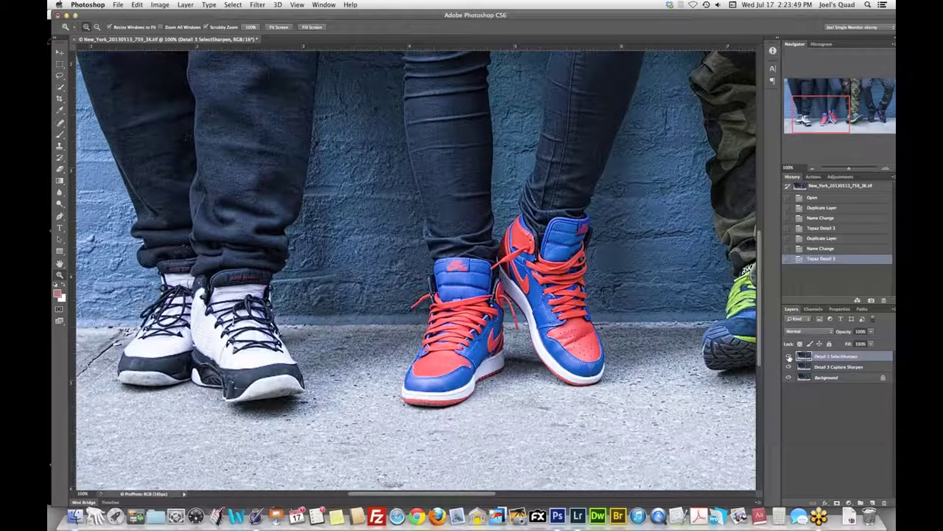
Step: Add a Hide All layer mask to the Detail 3 SelectSharpen layer
{"action": "left_click", "coordinate": [186, 5]}
{"action": "mouse_move", "coordinate": [244, 116]}
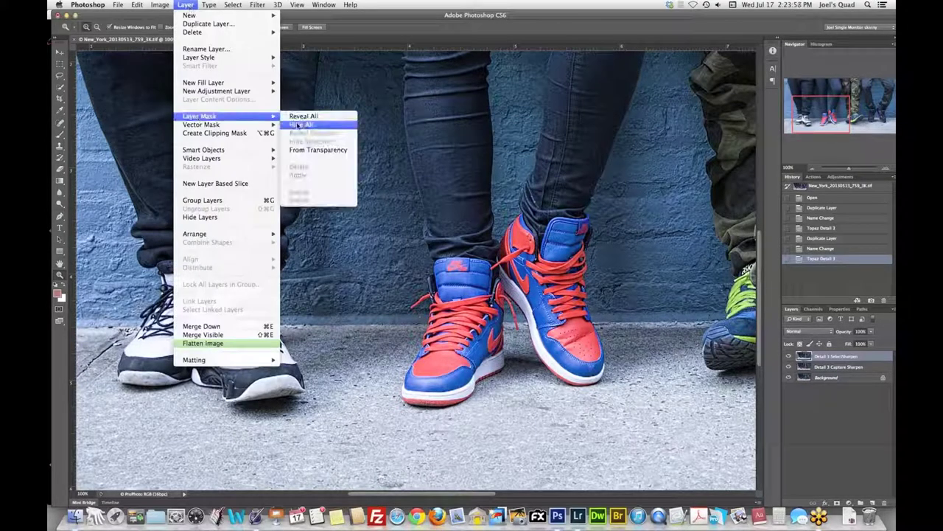
{"action": "left_click", "coordinate": [299, 124]}
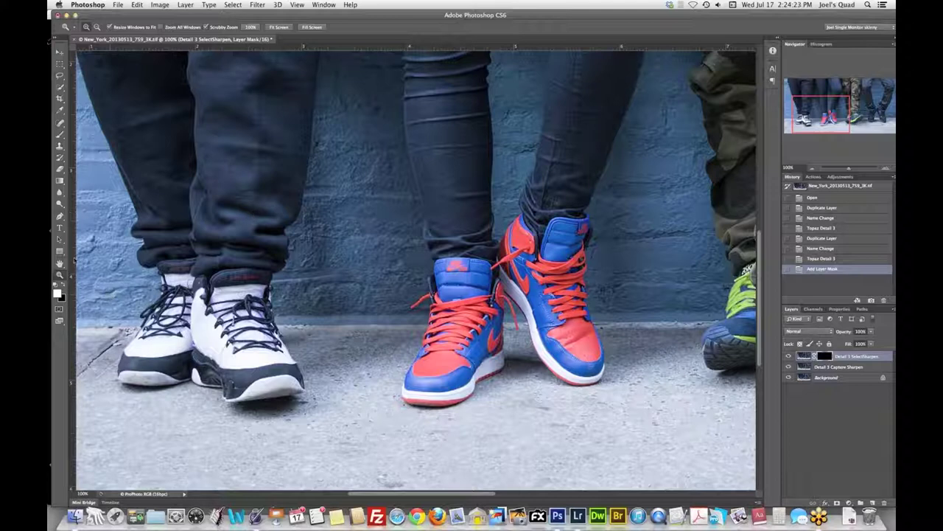
Step: Paint white on the Detail 3 SelectSharpen mask over the black-and-white shoe, using the Brush tool at size 78
{"action": "left_click", "coordinate": [61, 136]}
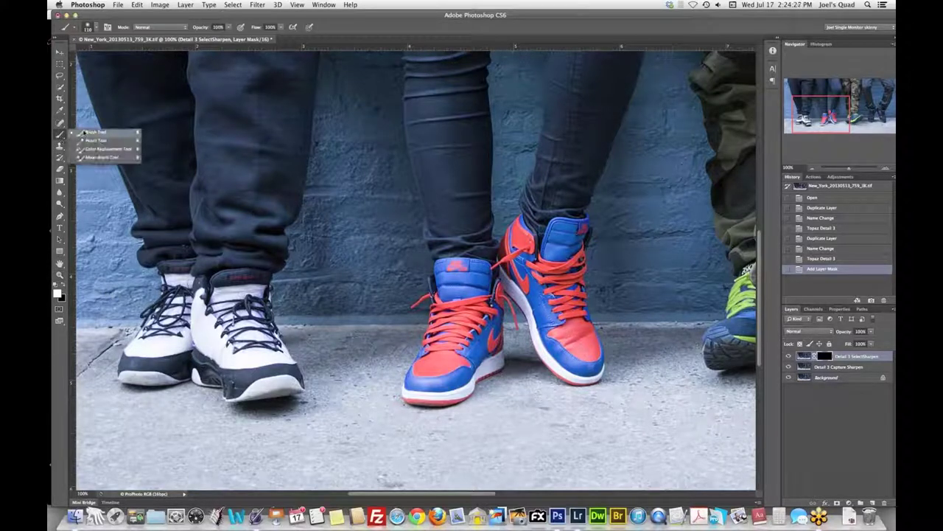
{"action": "left_click", "coordinate": [89, 132]}
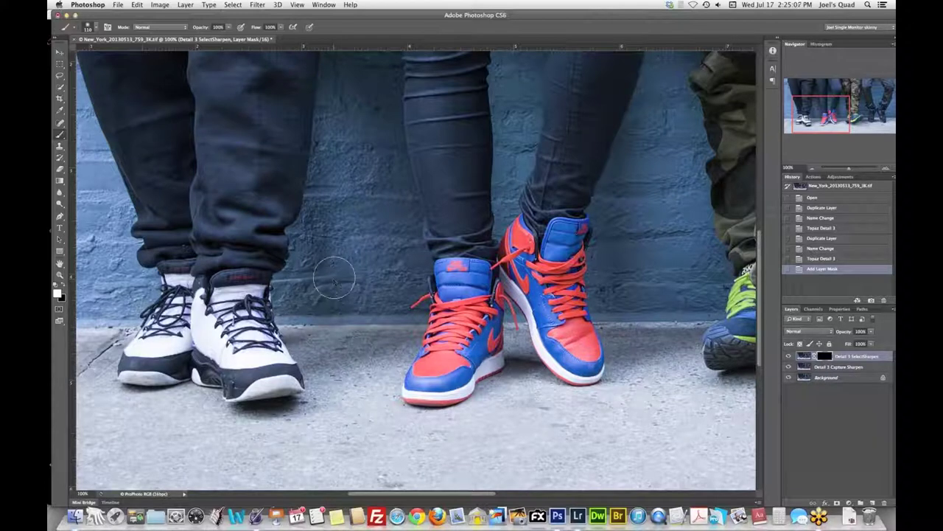
{"action": "mouse_move", "coordinate": [333, 282]}
{"action": "left_mouse_down"}
{"action": "mouse_move", "coordinate": [359, 283]}
{"action": "mouse_move", "coordinate": [409, 309]}
{"action": "mouse_move", "coordinate": [337, 231]}
{"action": "mouse_move", "coordinate": [335, 256]}
{"action": "mouse_move", "coordinate": [300, 264]}
{"action": "mouse_move", "coordinate": [301, 243]}
{"action": "left_mouse_up"}
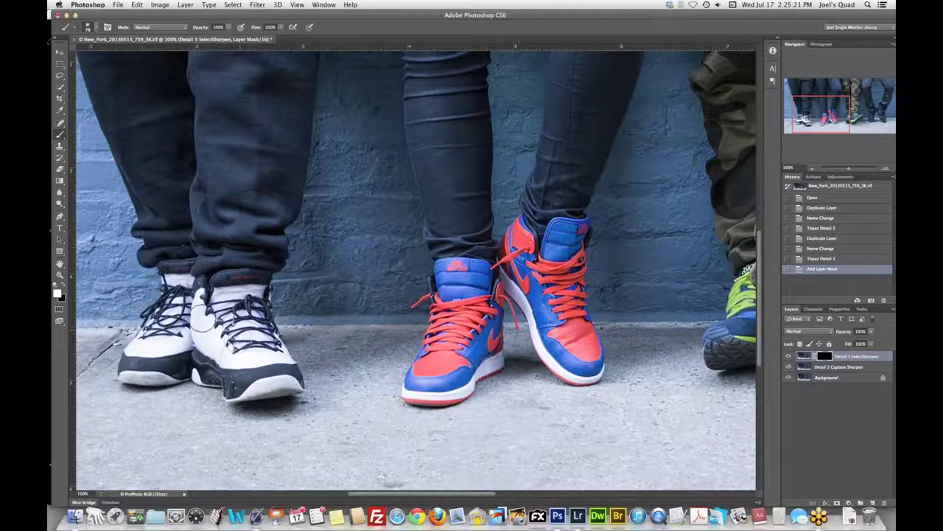
{"action": "mouse_move", "coordinate": [203, 314]}
{"action": "left_mouse_down"}
{"action": "mouse_move", "coordinate": [210, 335]}
{"action": "mouse_move", "coordinate": [221, 325]}
{"action": "mouse_move", "coordinate": [261, 347]}
{"action": "mouse_move", "coordinate": [226, 367]}
{"action": "mouse_move", "coordinate": [281, 382]}
{"action": "mouse_move", "coordinate": [251, 383]}
{"action": "mouse_move", "coordinate": [225, 295]}
{"action": "mouse_move", "coordinate": [176, 313]}
{"action": "mouse_move", "coordinate": [163, 307]}
{"action": "mouse_move", "coordinate": [190, 281]}
{"action": "mouse_move", "coordinate": [142, 364]}
{"action": "mouse_move", "coordinate": [142, 344]}
{"action": "mouse_move", "coordinate": [136, 353]}
{"action": "mouse_move", "coordinate": [225, 313]}
{"action": "mouse_move", "coordinate": [239, 324]}
{"action": "mouse_move", "coordinate": [257, 291]}
{"action": "mouse_move", "coordinate": [273, 361]}
{"action": "mouse_move", "coordinate": [263, 383]}
{"action": "mouse_move", "coordinate": [212, 358]}
{"action": "mouse_move", "coordinate": [205, 322]}
{"action": "mouse_move", "coordinate": [215, 294]}
{"action": "left_mouse_up"}
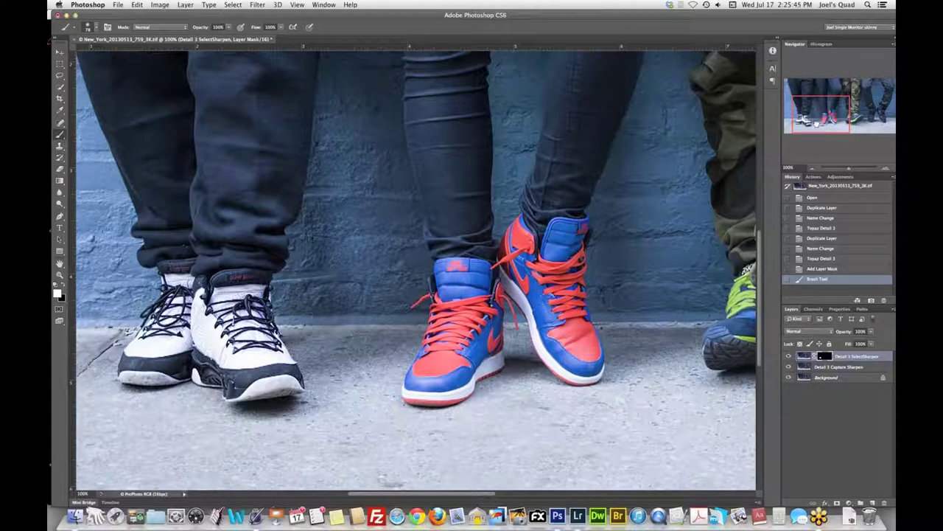
Step: Try a very low opacity on the Detail 3 SelectSharpen layer and set it to 82%
{"action": "scroll", "coordinate": [416, 269], "scroll_direction": "right", "scroll_amount": 1}
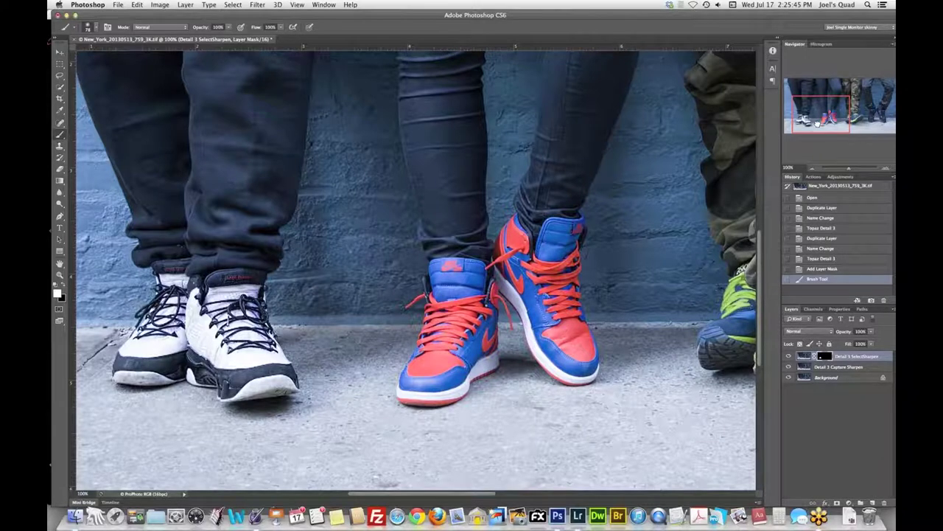
{"action": "left_click_drag", "start_coordinate": [816, 123], "coordinate": [822, 123]}
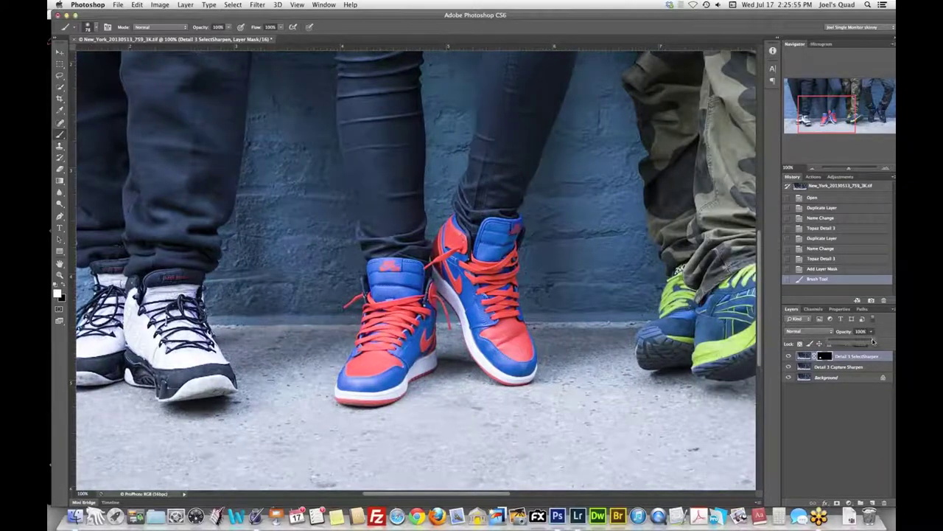
{"action": "left_click_drag", "start_coordinate": [873, 341], "coordinate": [829, 344]}
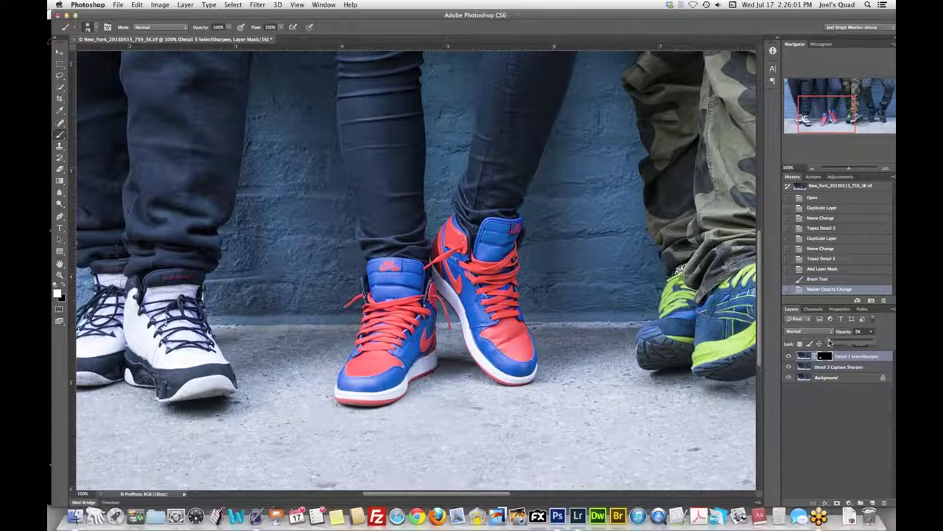
{"action": "left_click_drag", "start_coordinate": [829, 344], "coordinate": [863, 343]}
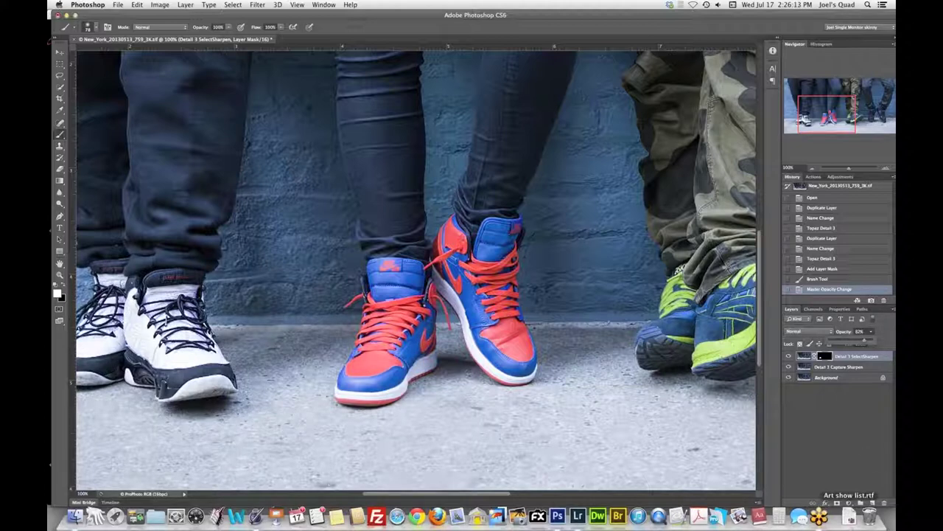
{"action": "left_click", "coordinate": [846, 413]}
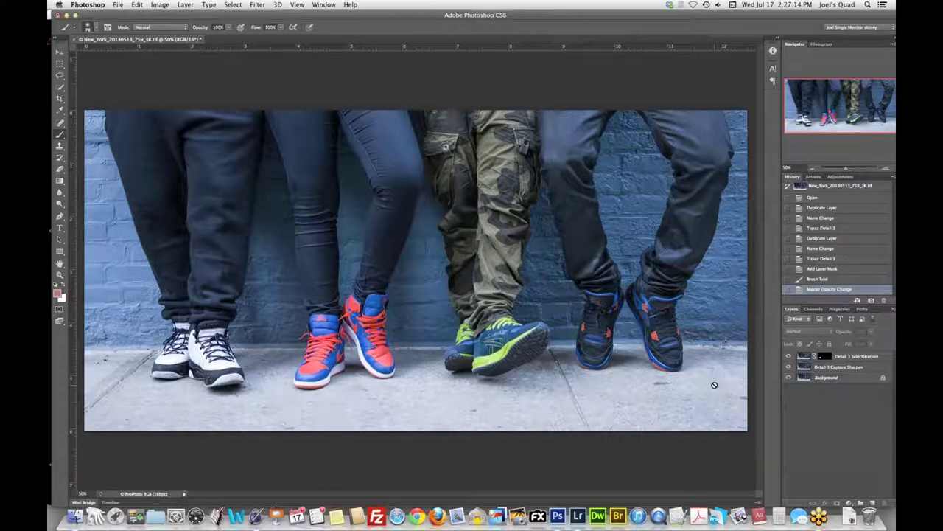
Step: Stamp all visible layers into a new layer above Detail 3 SelectSharpen
{"action": "left_click", "coordinate": [846, 357]}
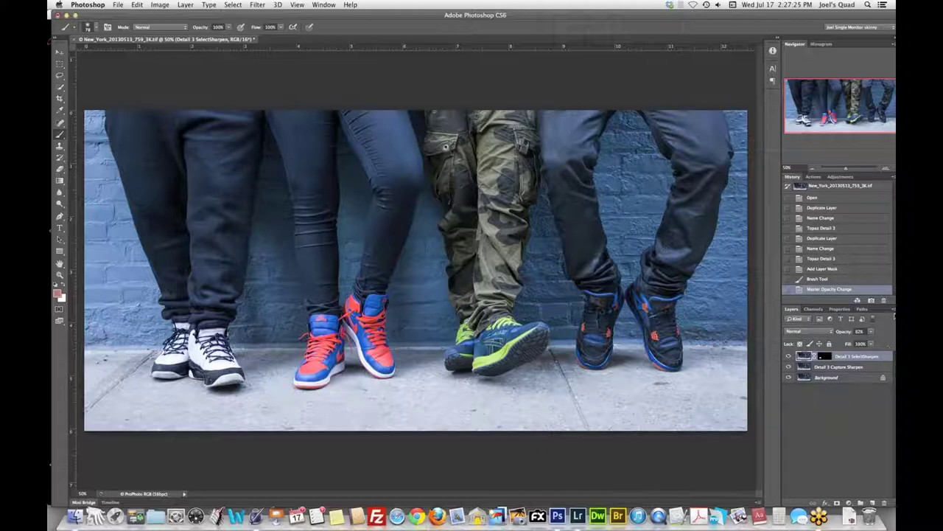
{"action": "left_click", "coordinate": [893, 309]}
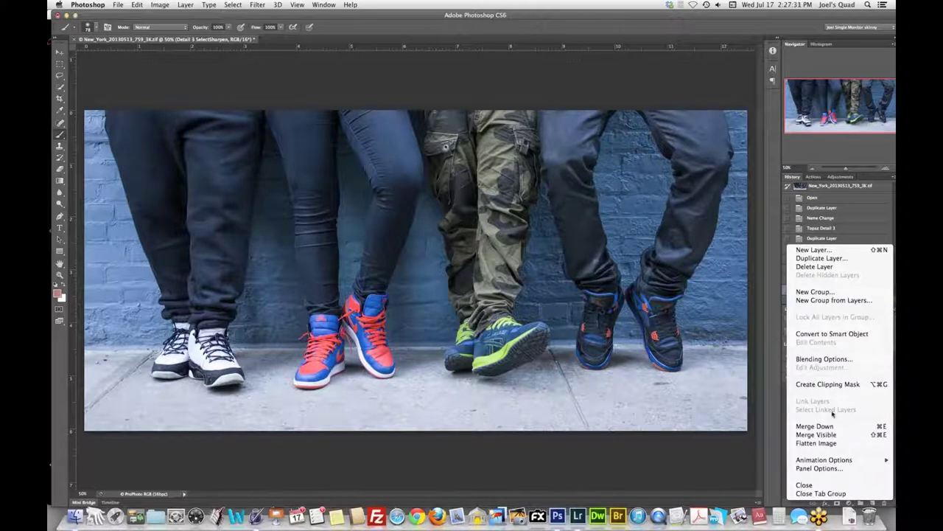
{"action": "left_click", "coordinate": [685, 475]}
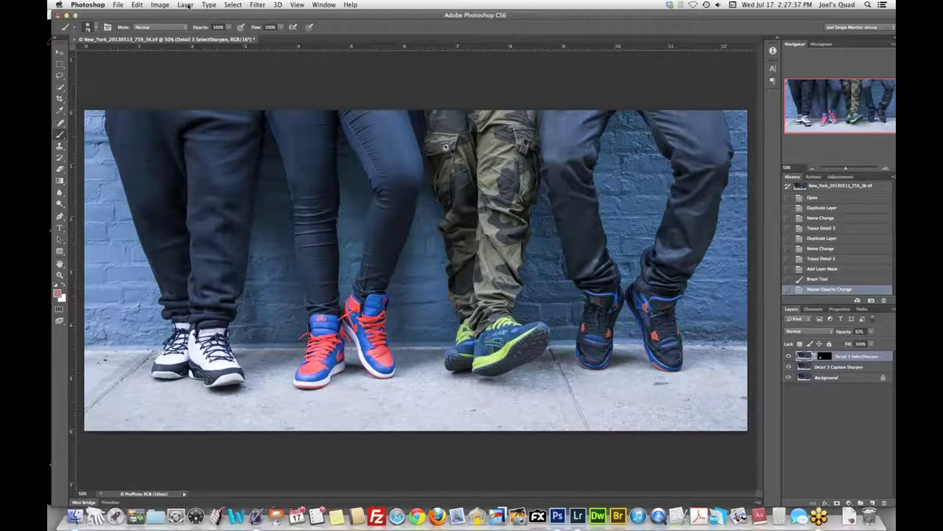
{"action": "left_click", "coordinate": [186, 5]}
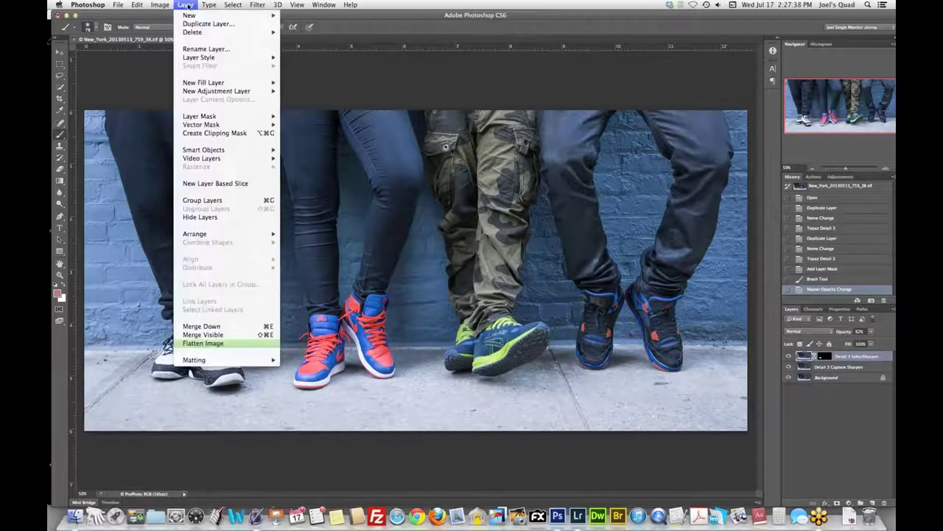
{"action": "left_click", "coordinate": [210, 335]}
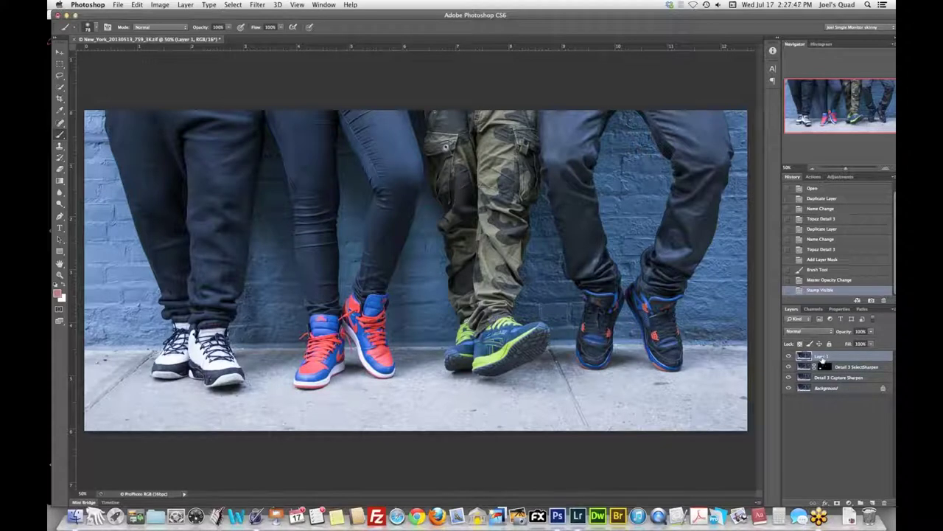
Step: Rename the stamped layer to Detail 3 AddDepth
{"action": "double_click", "coordinate": [821, 357]}
{"action": "type", "text": "E"}
{"action": "type", "text": "d"}
{"action": "type", "text": "AddDetail"}
{"action": "key", "text": "Return"}
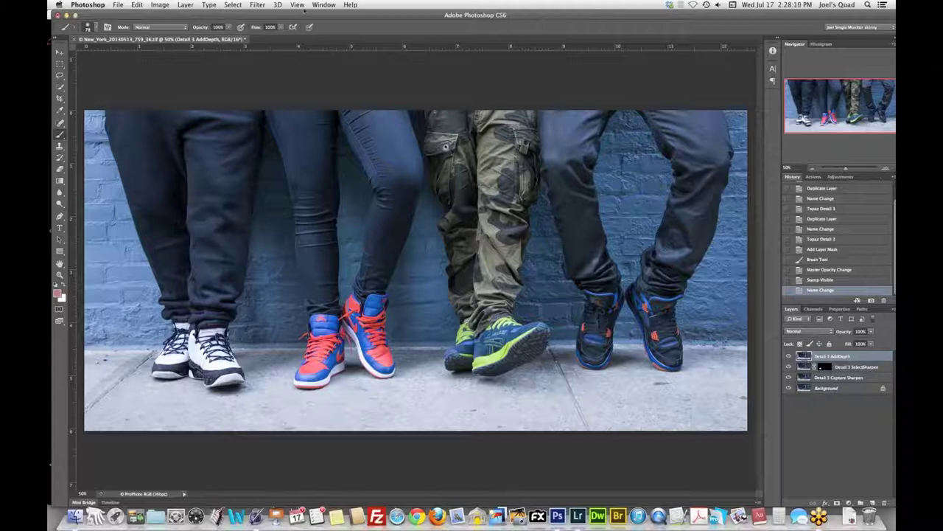
Step: Open the Topaz Detail 3 filter on the Detail 3 AddDepth layer and apply the Overall Detail Light I preset
{"action": "left_click", "coordinate": [256, 5]}
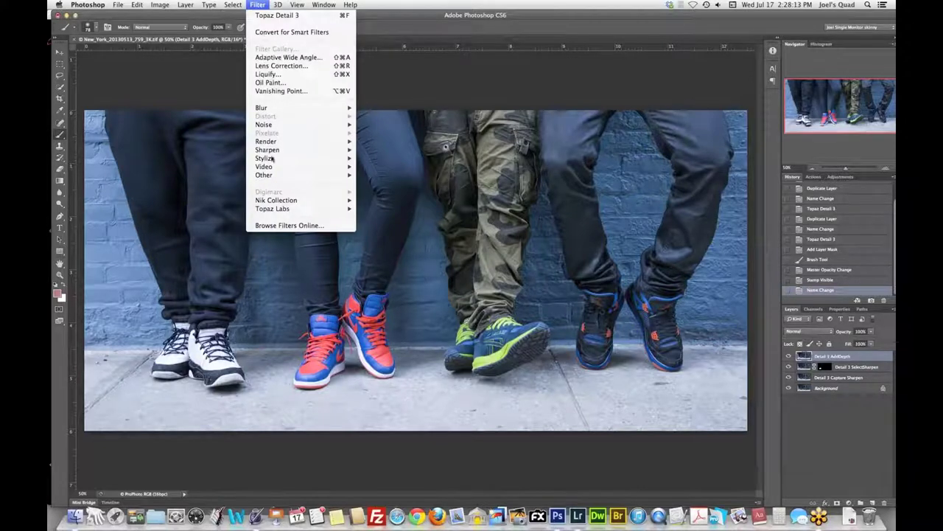
{"action": "mouse_move", "coordinate": [283, 213]}
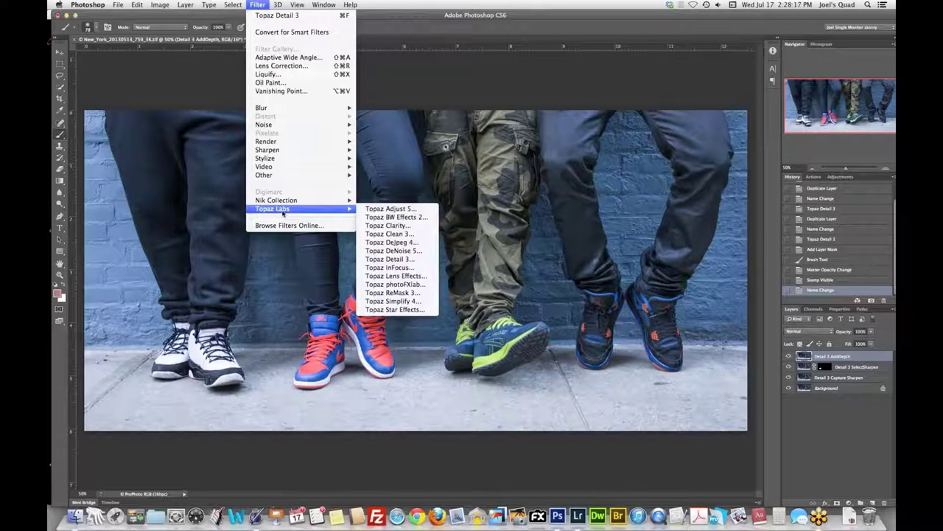
{"action": "left_click", "coordinate": [396, 260]}
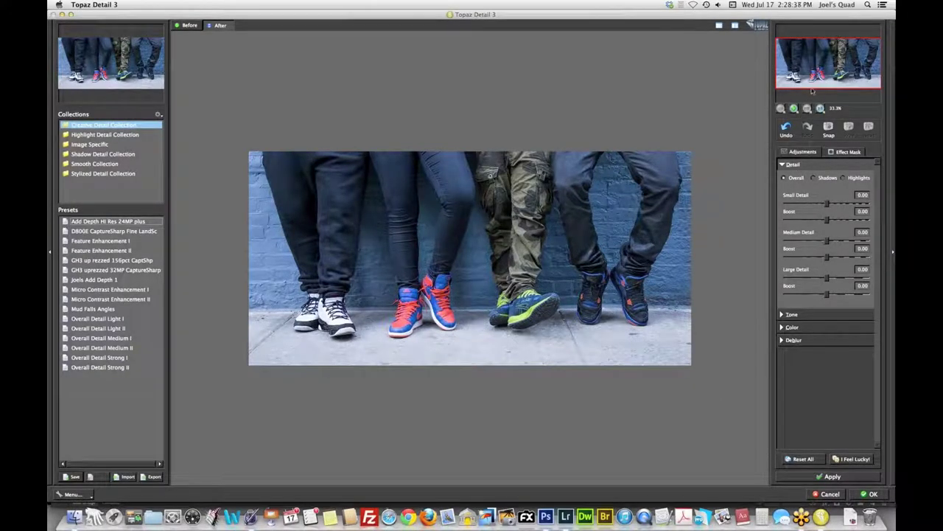
{"action": "left_click", "coordinate": [794, 109]}
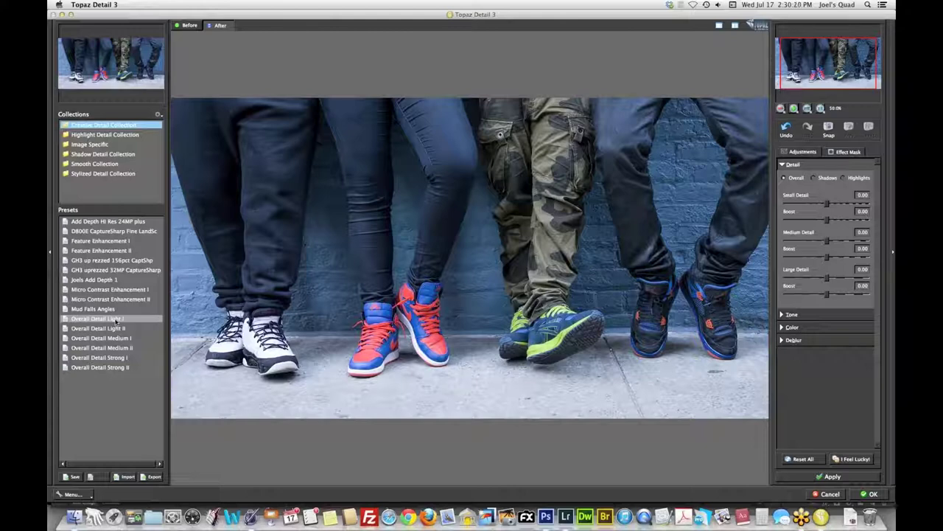
{"action": "left_click", "coordinate": [115, 319]}
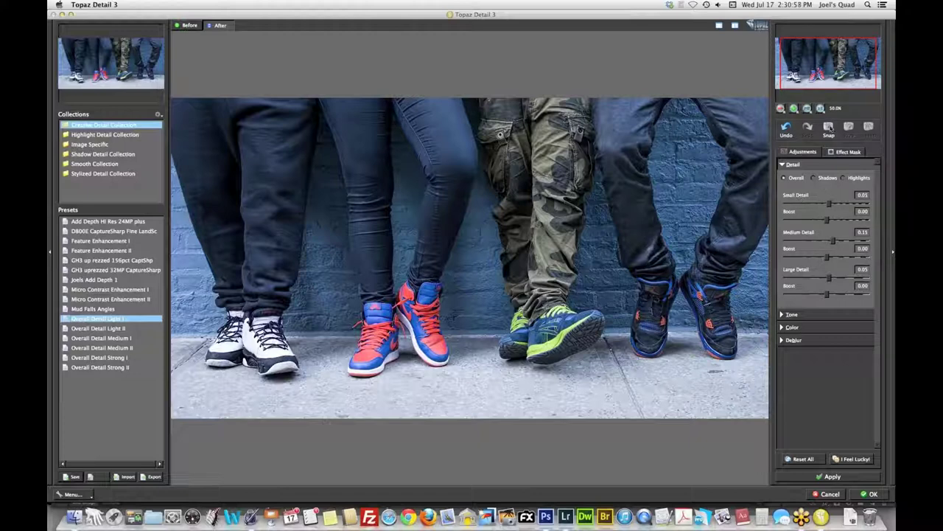
Step: Set the overall Small Detail to 0.00 while checking the trousers and shoes up close, and commit the Topaz Detail 3 filter
{"action": "left_click", "coordinate": [821, 108]}
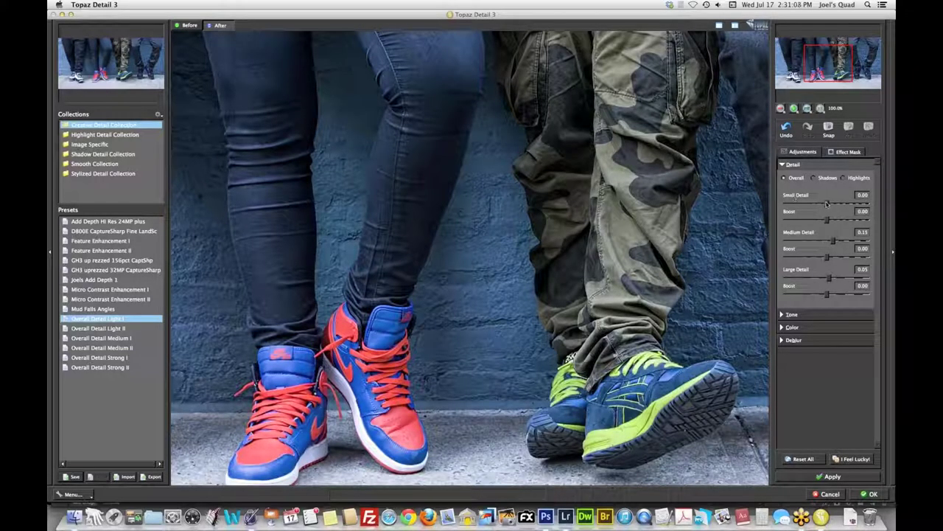
{"action": "left_click_drag", "start_coordinate": [827, 203], "coordinate": [830, 203]}
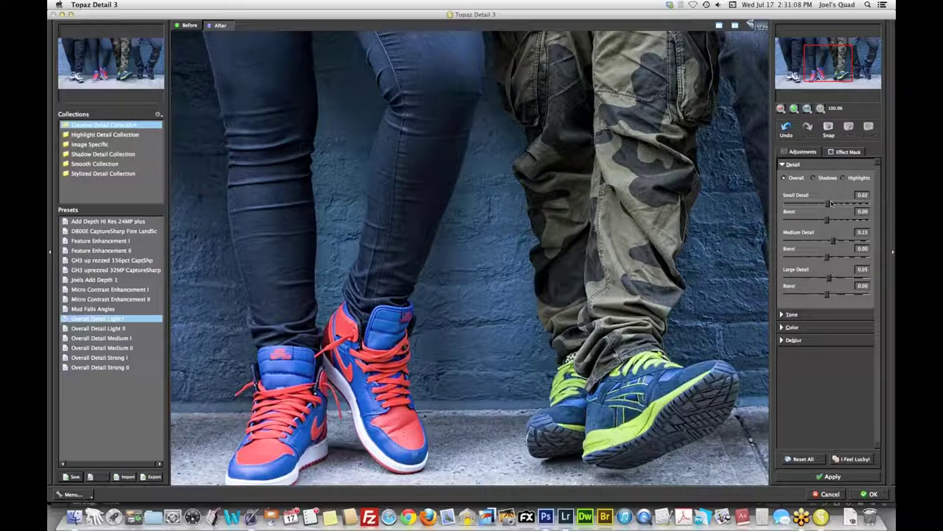
{"action": "left_click_drag", "start_coordinate": [831, 203], "coordinate": [825, 204]}
{"action": "left_click", "coordinate": [781, 109]}
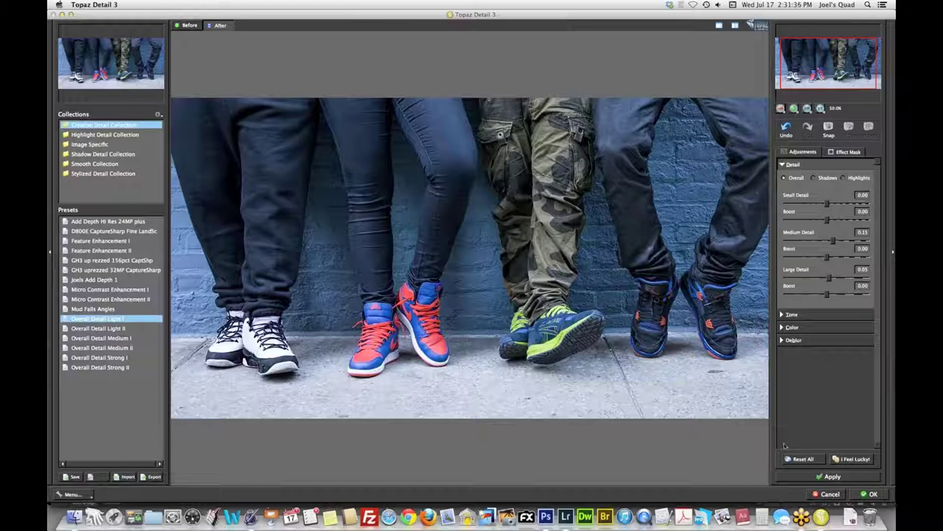
{"action": "left_click", "coordinate": [871, 493]}
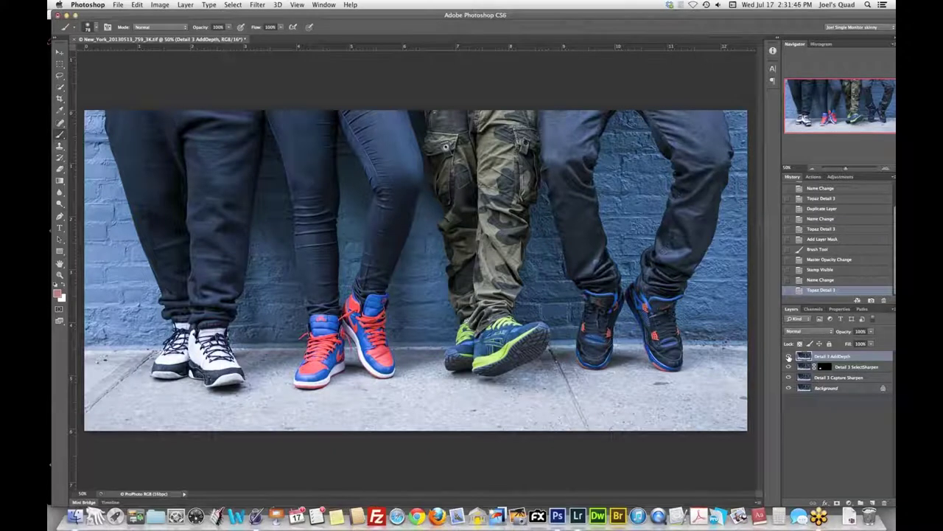
Step: Compare the photo with the Detail 3 AddDepth layer hidden and shown, and save the file as New_York_20130513_759_3K-2.tif
{"action": "left_click", "coordinate": [788, 357]}
{"action": "left_click", "coordinate": [788, 357]}
{"action": "key", "text": "F12"}
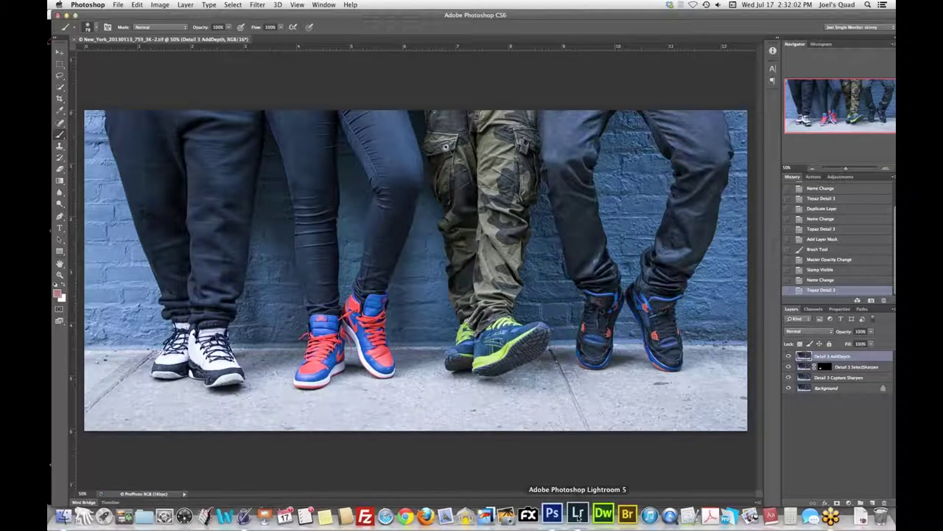
Step: Switch to Lightroom and compare the original and sharpened shoes photos in a slideshow, keeping only the sharpened version selected
{"action": "left_click", "coordinate": [579, 514]}
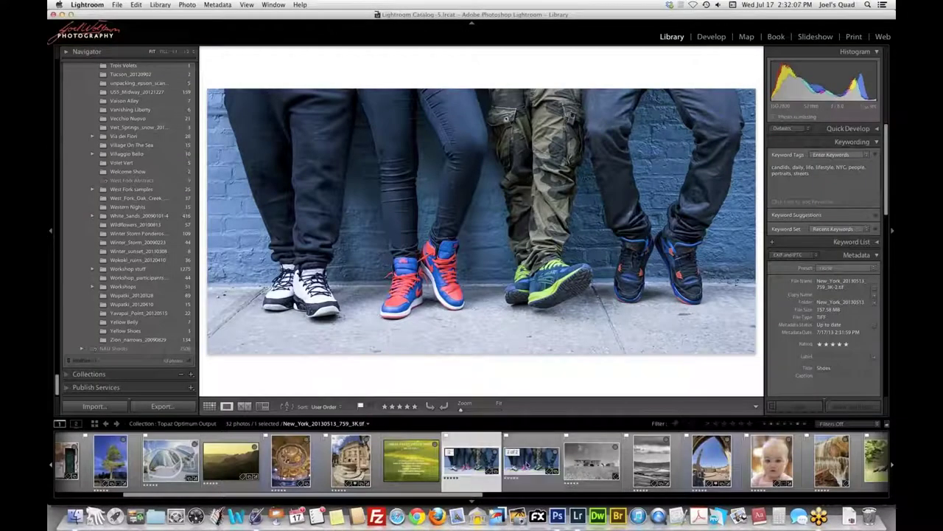
{"action": "left_click", "coordinate": [526, 464], "text": "super"}
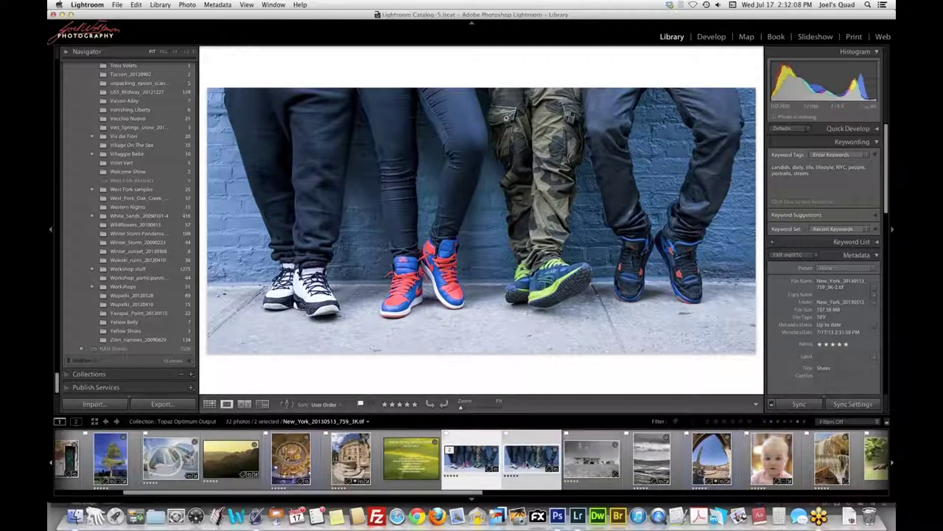
{"action": "key", "text": "super+Return"}
{"action": "left_click", "coordinate": [536, 475], "text": "super"}
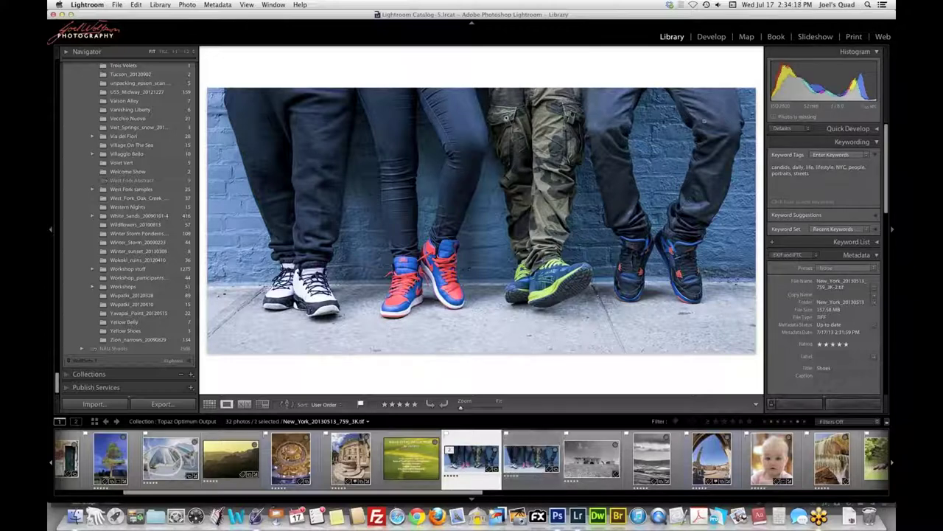
Step: Open the sharpened shoes photo in the Print module and examine the print sharpening amounts and media type choices
{"action": "left_click", "coordinate": [855, 38]}
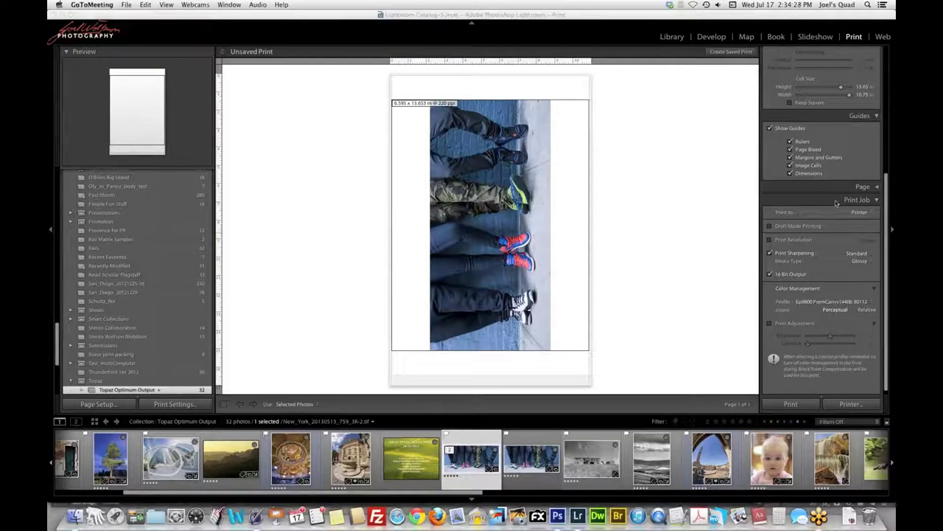
{"action": "scroll", "coordinate": [835, 202], "scroll_direction": "up", "scroll_amount": 10}
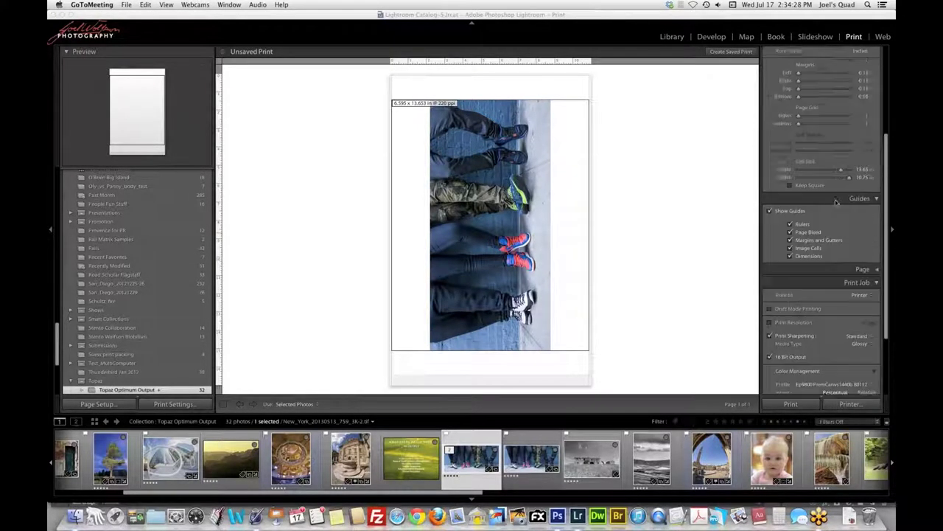
{"action": "scroll", "coordinate": [836, 202], "scroll_direction": "down", "scroll_amount": 10}
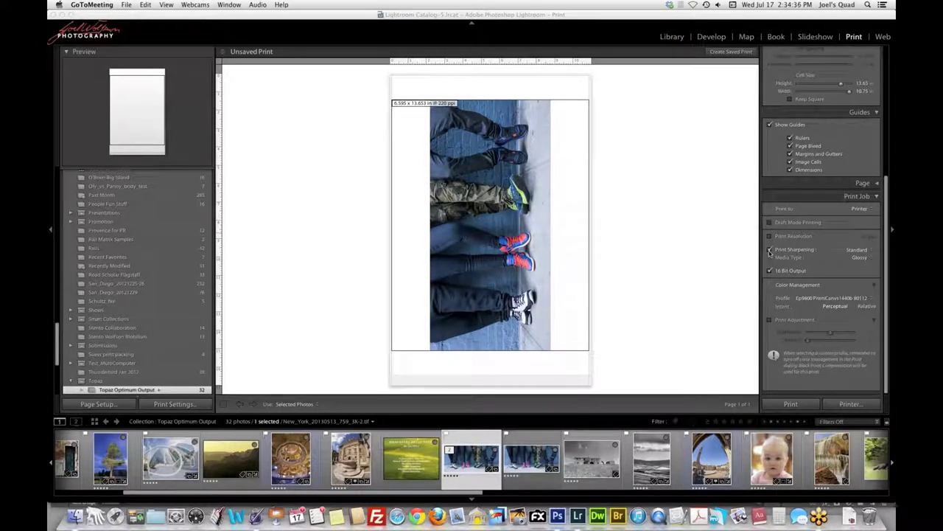
{"action": "left_click", "coordinate": [857, 251]}
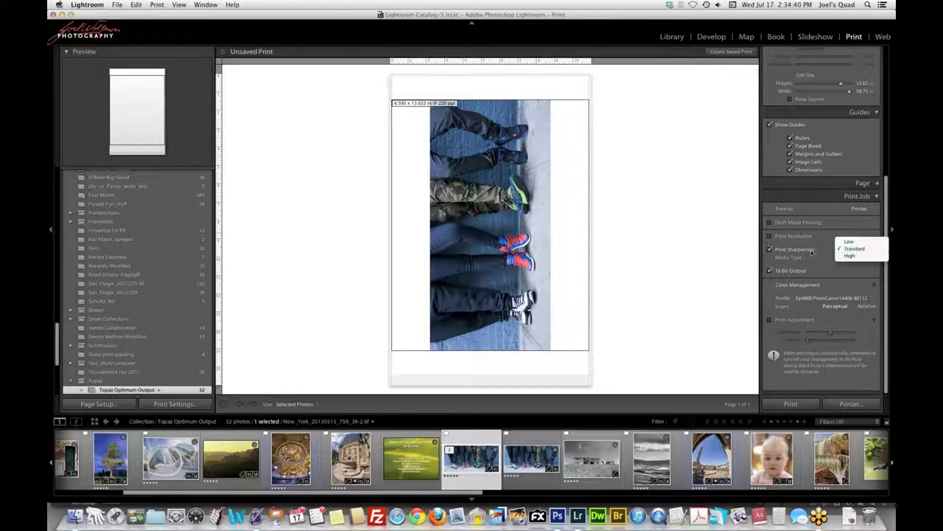
{"action": "left_click", "coordinate": [855, 253]}
{"action": "left_click", "coordinate": [836, 258]}
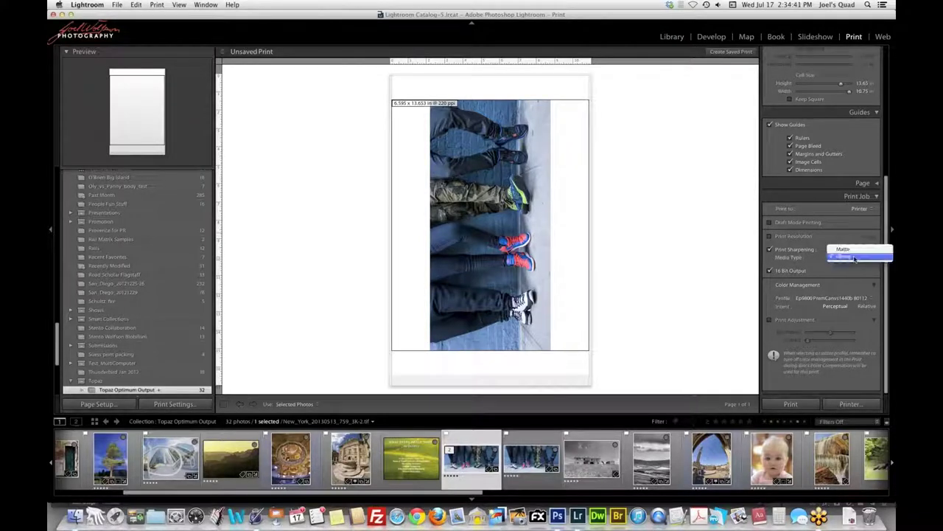
{"action": "left_click", "coordinate": [809, 258]}
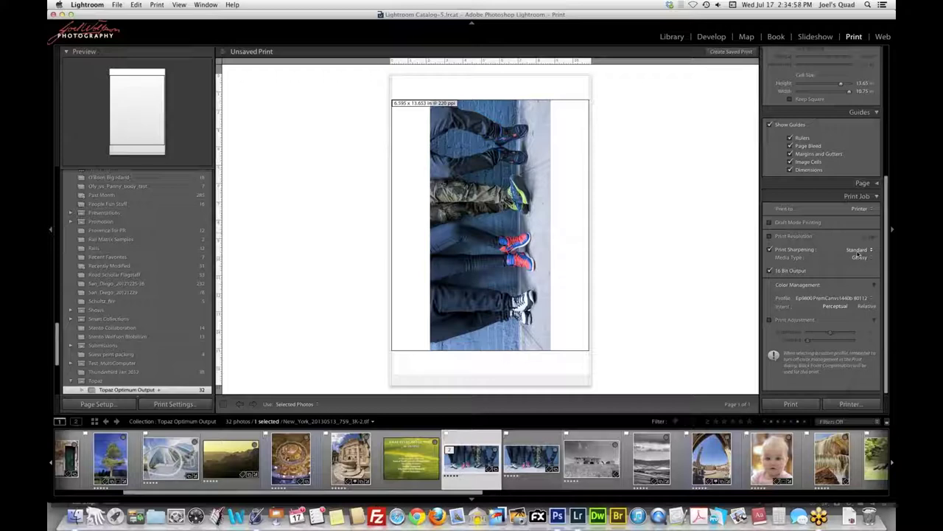
{"action": "left_click", "coordinate": [857, 253]}
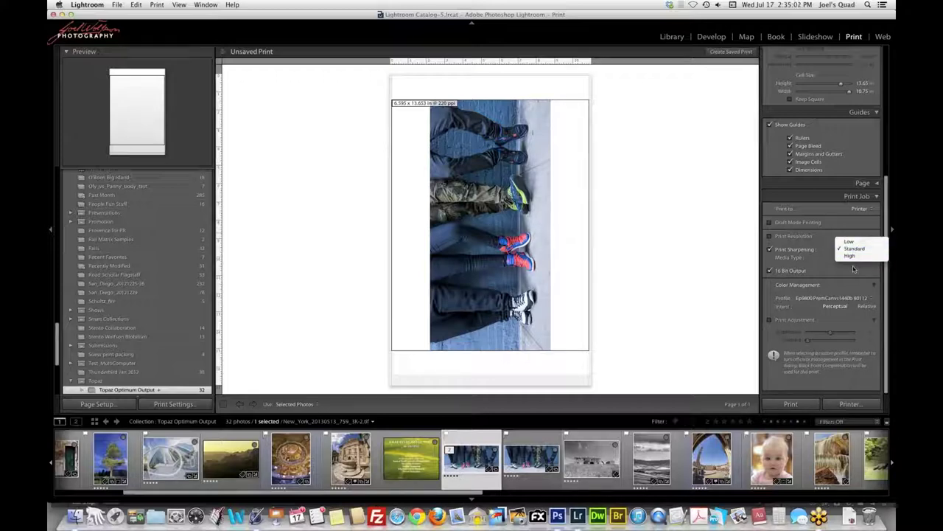
{"action": "left_click", "coordinate": [854, 268]}
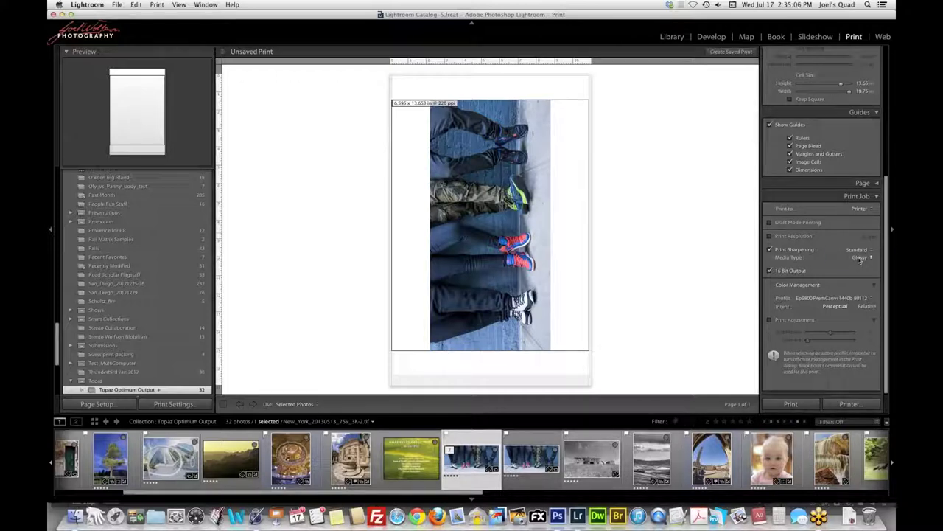
Step: Set the print sharpening media type to Matte, keeping the sharpening amount at Standard
{"action": "left_click", "coordinate": [859, 258]}
{"action": "left_click", "coordinate": [859, 263]}
{"action": "left_click", "coordinate": [858, 252]}
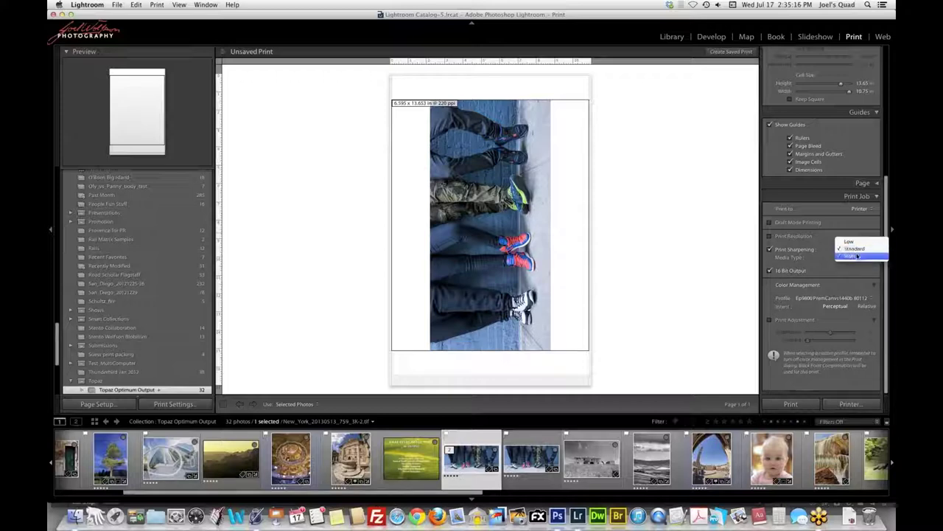
{"action": "left_click", "coordinate": [856, 250]}
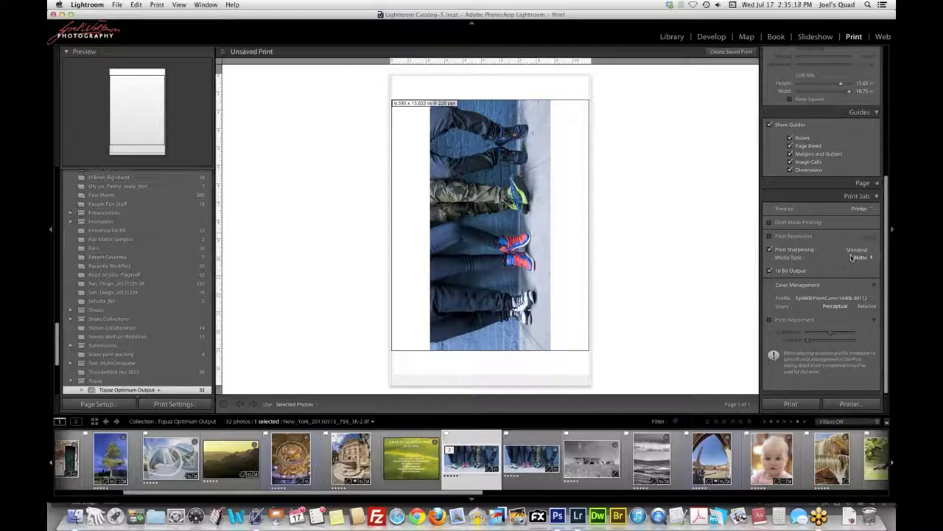
{"action": "left_click", "coordinate": [855, 258]}
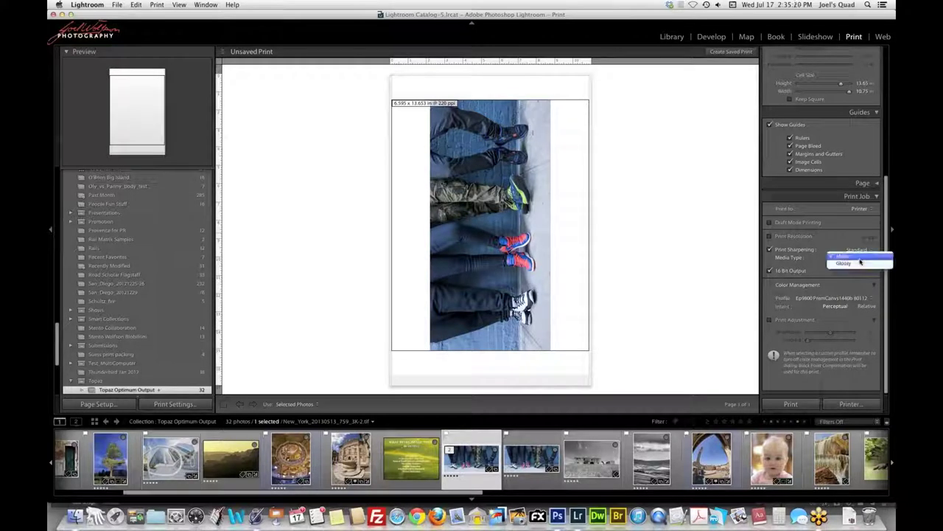
{"action": "left_click", "coordinate": [815, 255]}
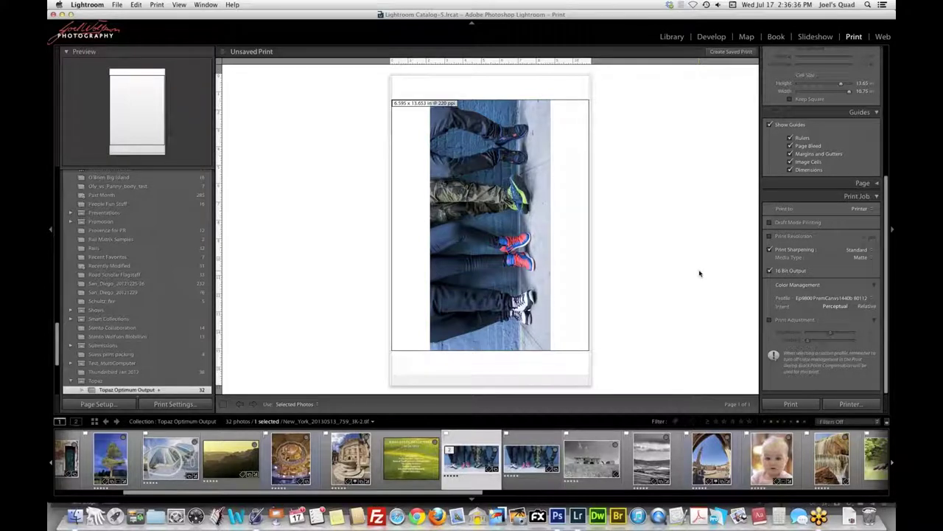
{"action": "left_click", "coordinate": [857, 253]}
{"action": "left_click", "coordinate": [856, 254]}
Step: Open the Web module and examine the gallery's output settings and the available sharpening amounts
{"action": "left_click", "coordinate": [882, 37]}
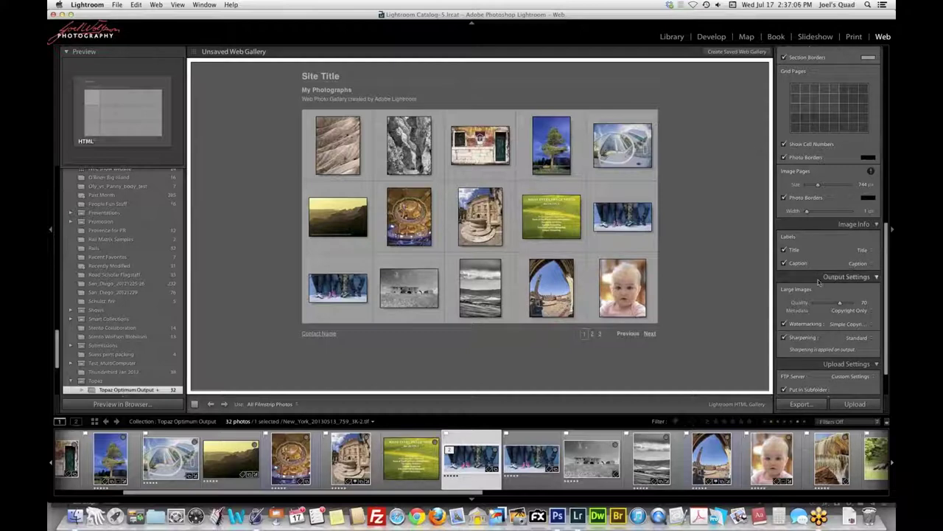
{"action": "scroll", "coordinate": [819, 282], "scroll_direction": "up", "scroll_amount": 8}
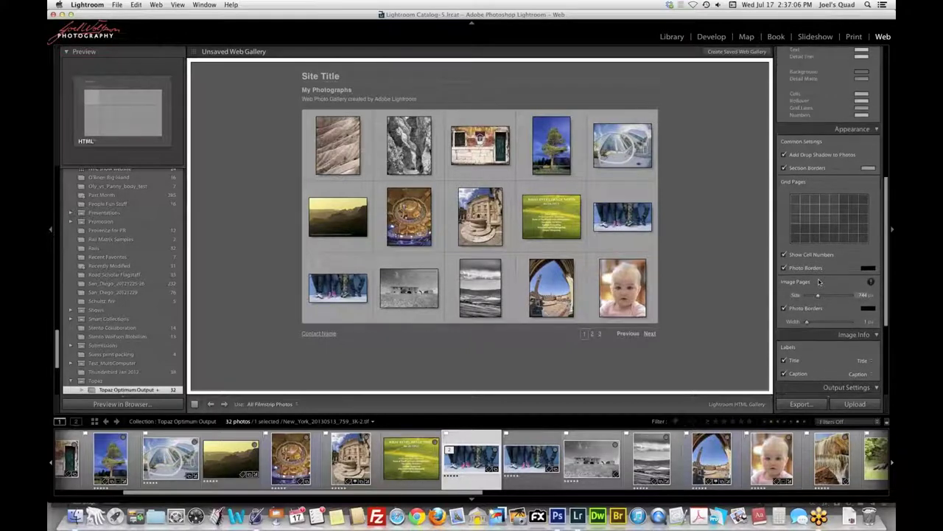
{"action": "scroll", "coordinate": [818, 282], "scroll_direction": "up", "scroll_amount": 5}
{"action": "scroll", "coordinate": [819, 283], "scroll_direction": "down", "scroll_amount": 6}
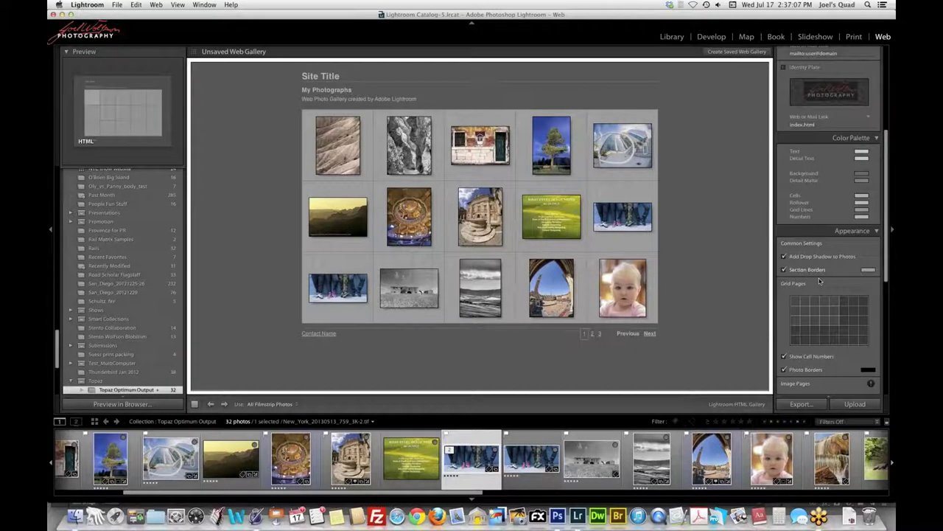
{"action": "scroll", "coordinate": [819, 283], "scroll_direction": "down", "scroll_amount": 5}
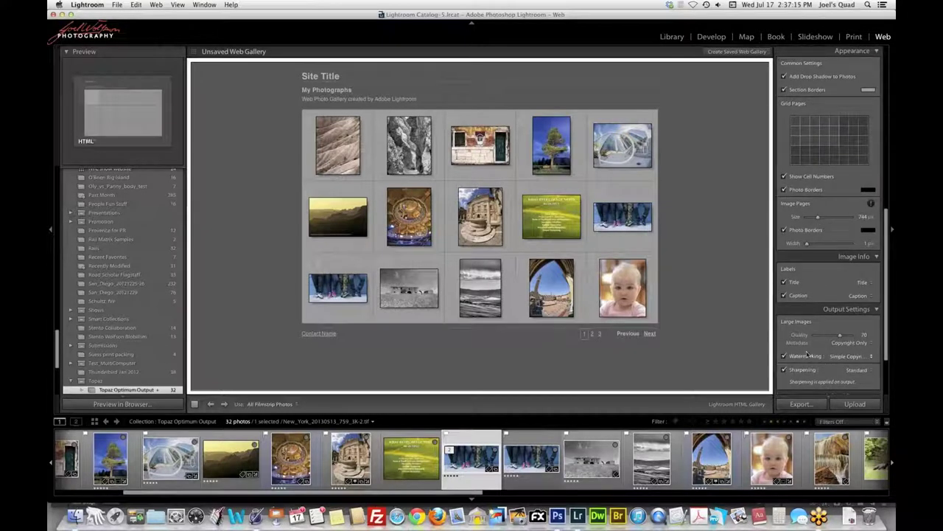
{"action": "scroll", "coordinate": [807, 354], "scroll_direction": "down", "scroll_amount": 3}
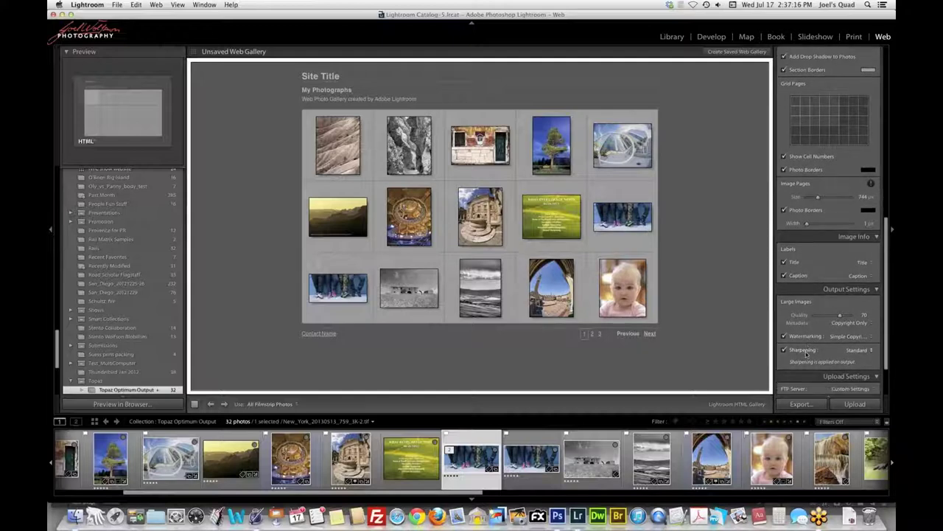
{"action": "scroll", "coordinate": [806, 354], "scroll_direction": "down", "scroll_amount": 5}
{"action": "left_click", "coordinate": [854, 304]}
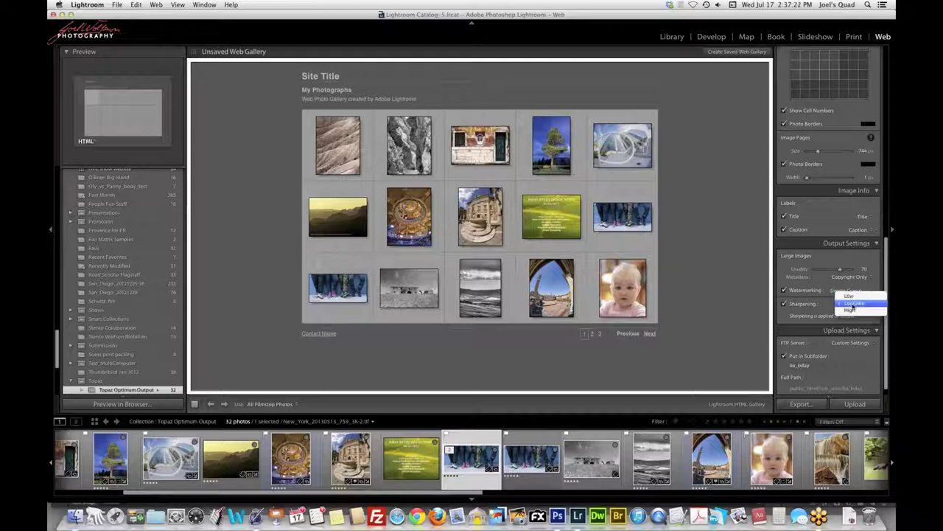
{"action": "left_click", "coordinate": [827, 304]}
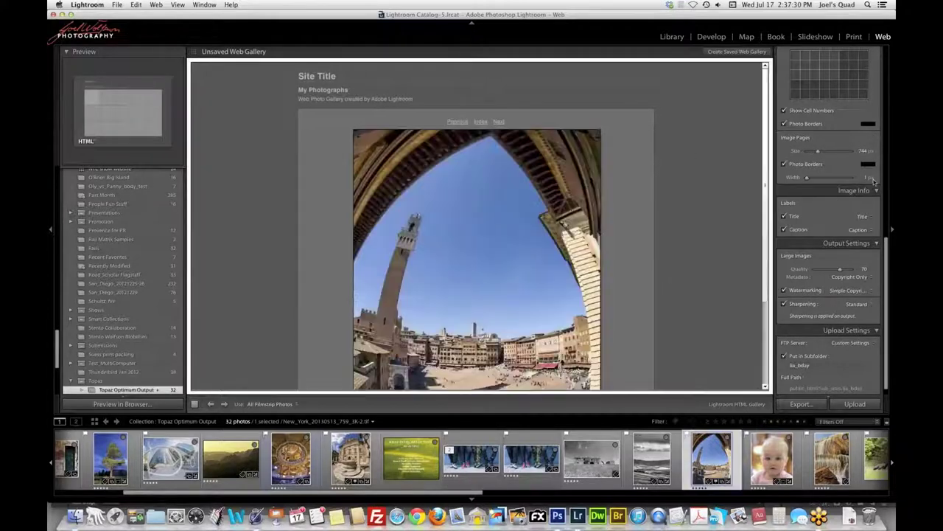
Step: Set the web gallery's image page size to 579 px and select the sharpened shoes photo New_York_20130513_759_3K-2.tif
{"action": "left_click_drag", "start_coordinate": [817, 150], "coordinate": [813, 152]}
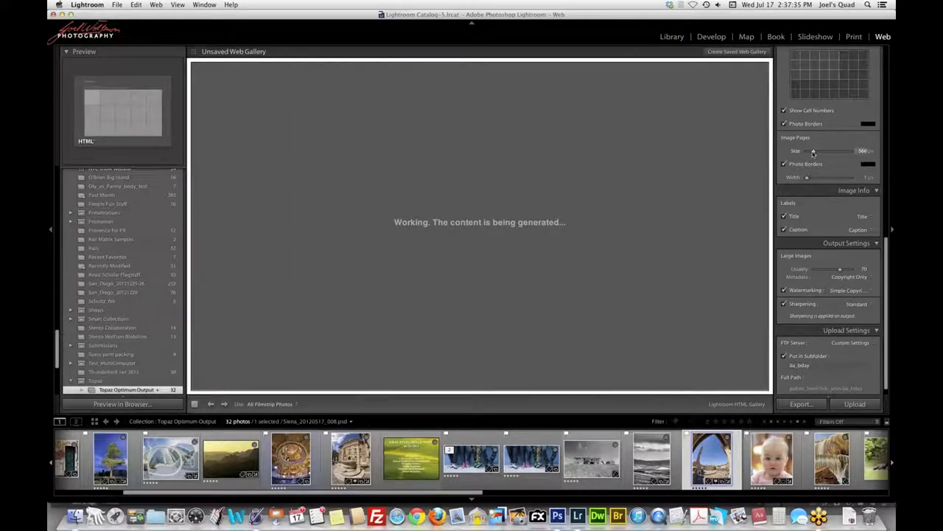
{"action": "mouse_move", "coordinate": [813, 152]}
{"action": "left_mouse_down"}
{"action": "mouse_move", "coordinate": [830, 152]}
{"action": "mouse_move", "coordinate": [812, 154]}
{"action": "left_mouse_up"}
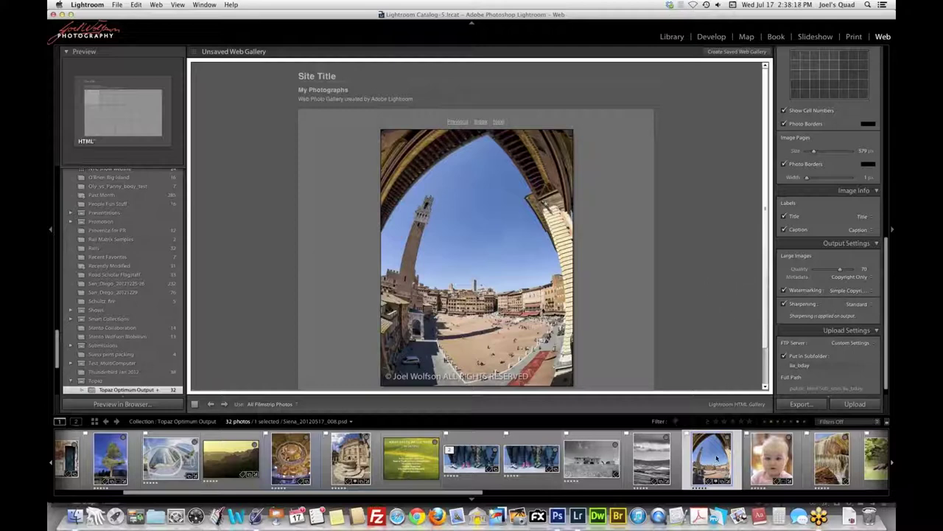
{"action": "left_click", "coordinate": [529, 468]}
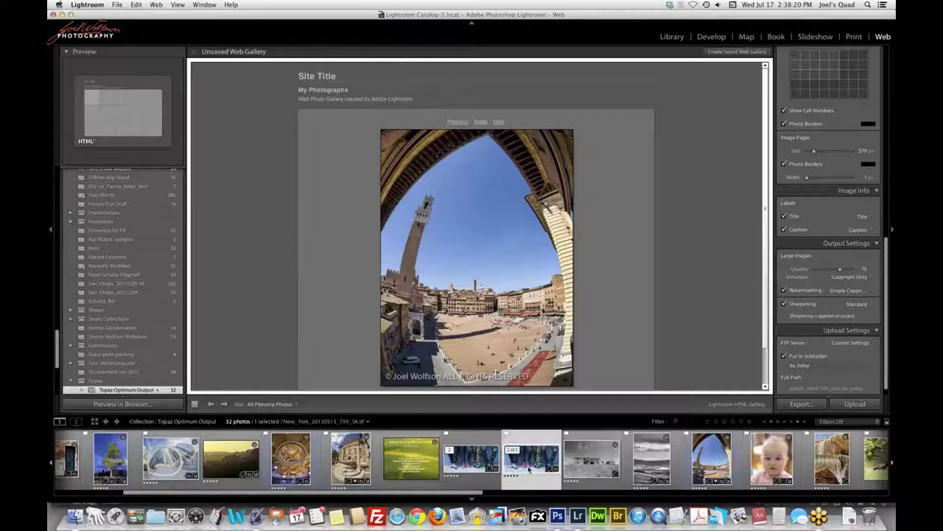
{"action": "left_click", "coordinate": [485, 464]}
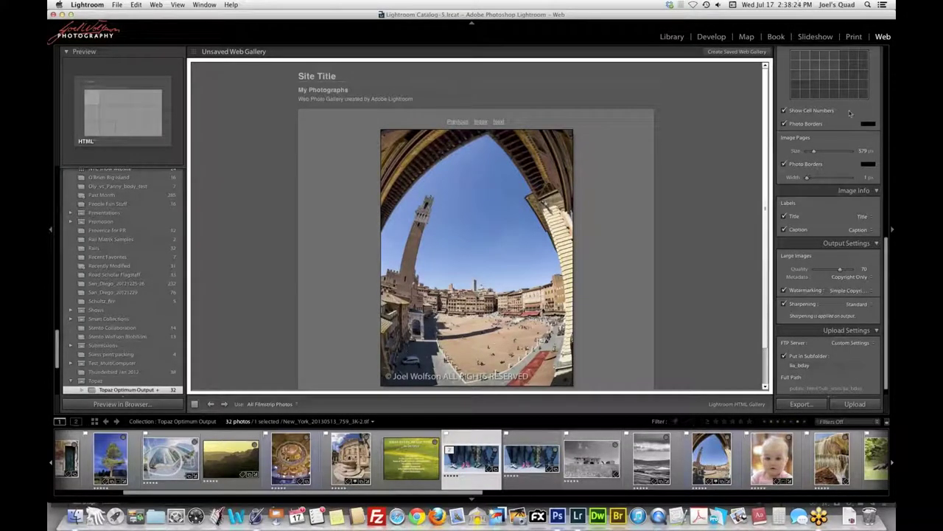
Step: Return to the Library, start an export of the sharpened shoes photo and examine its file, sizing and sharpening settings
{"action": "left_click", "coordinate": [672, 36]}
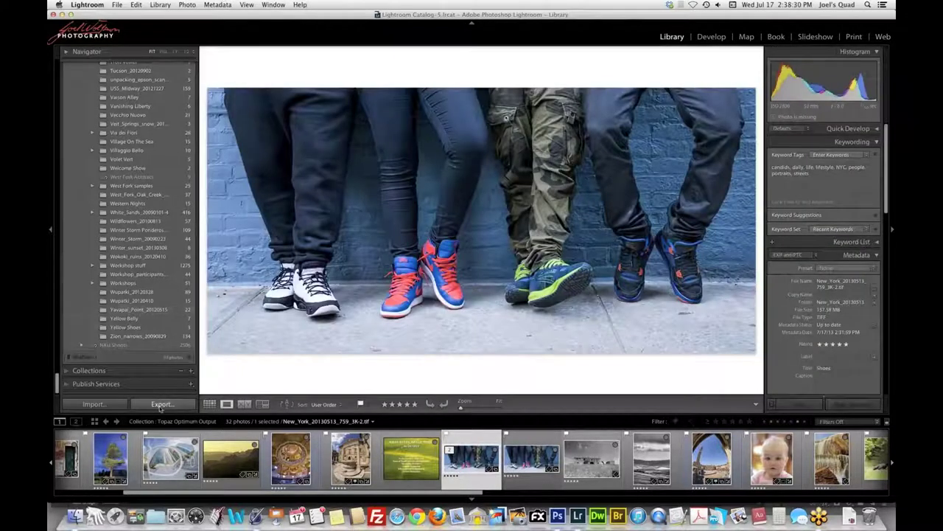
{"action": "left_click", "coordinate": [161, 404]}
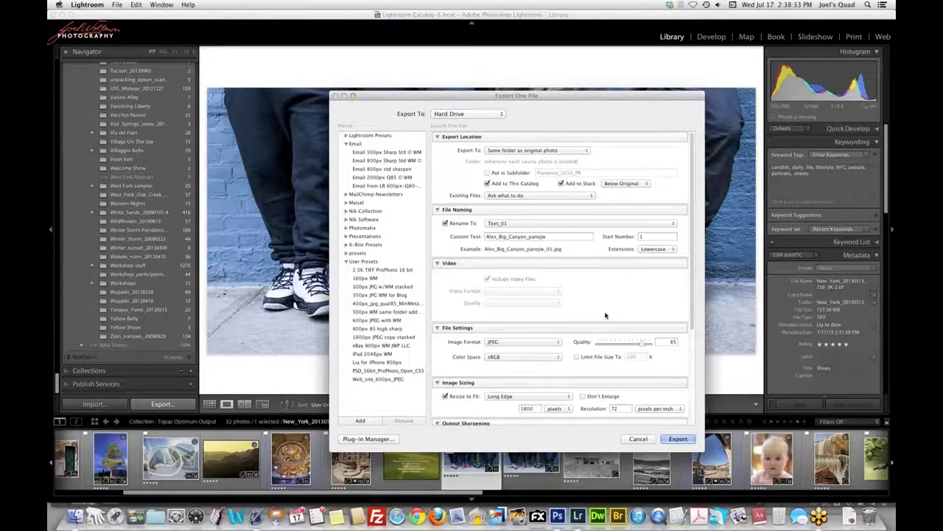
{"action": "scroll", "coordinate": [605, 314], "scroll_direction": "down", "scroll_amount": 5}
{"action": "scroll", "coordinate": [605, 314], "scroll_direction": "down", "scroll_amount": 1}
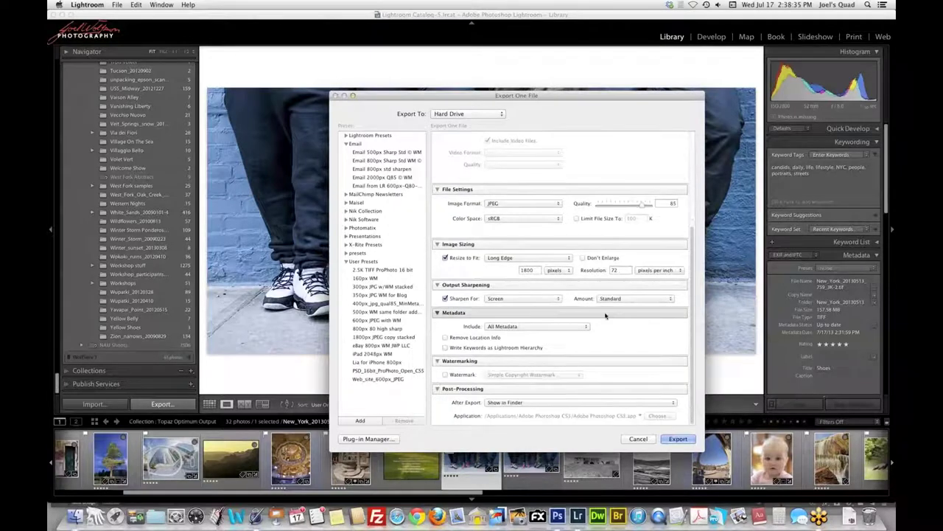
{"action": "scroll", "coordinate": [556, 359], "scroll_direction": "up", "scroll_amount": 6}
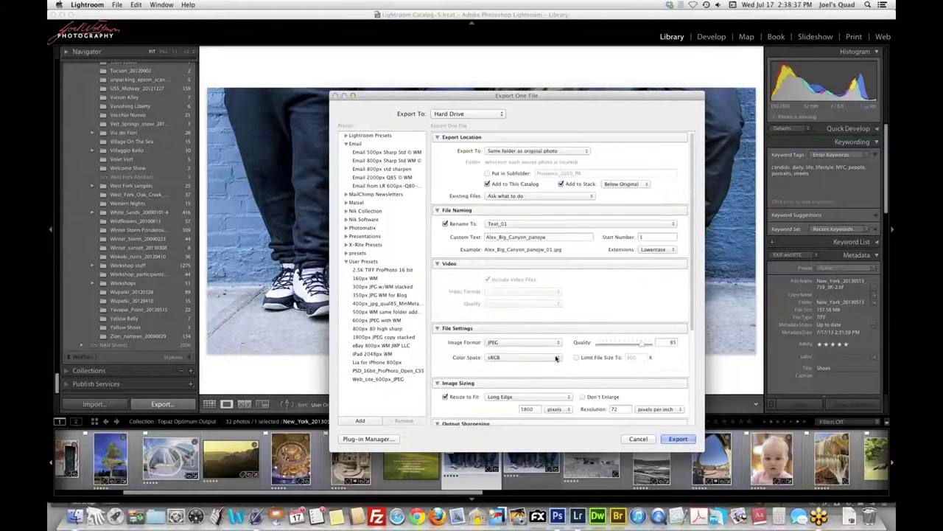
{"action": "scroll", "coordinate": [557, 358], "scroll_direction": "down", "scroll_amount": 6}
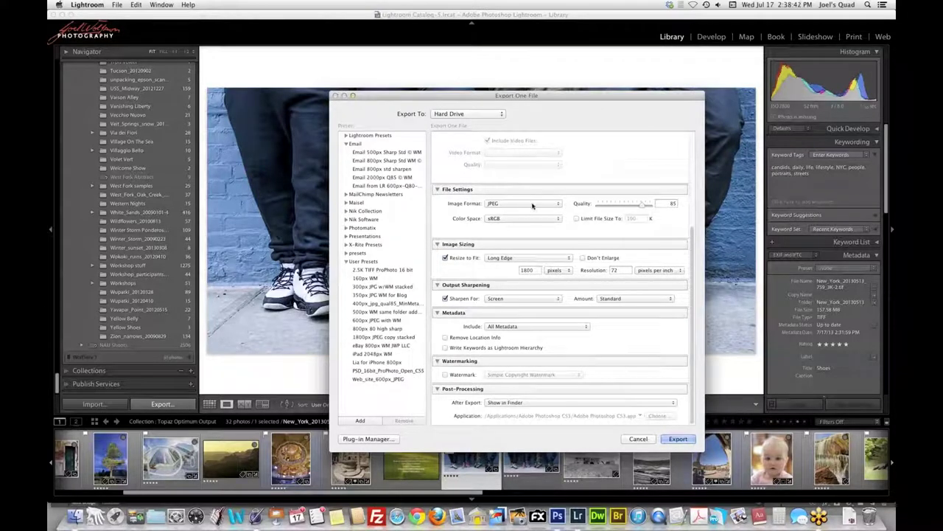
Step: Set the exported photo's long edge to 500 pixels
{"action": "left_click", "coordinate": [520, 270]}
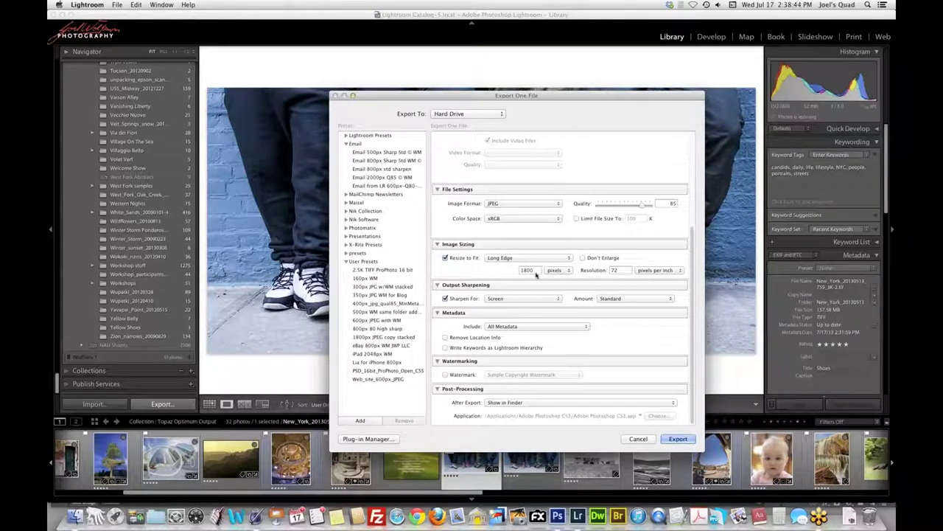
{"action": "double_click", "coordinate": [535, 273]}
{"action": "type", "text": "1000"}
{"action": "type", "text": "500"}
{"action": "left_click", "coordinate": [485, 271]}
Step: Toggle output sharpening off and on, examine its target and amount options with Screen and Standard kept, and cancel the export
{"action": "left_click", "coordinate": [445, 298]}
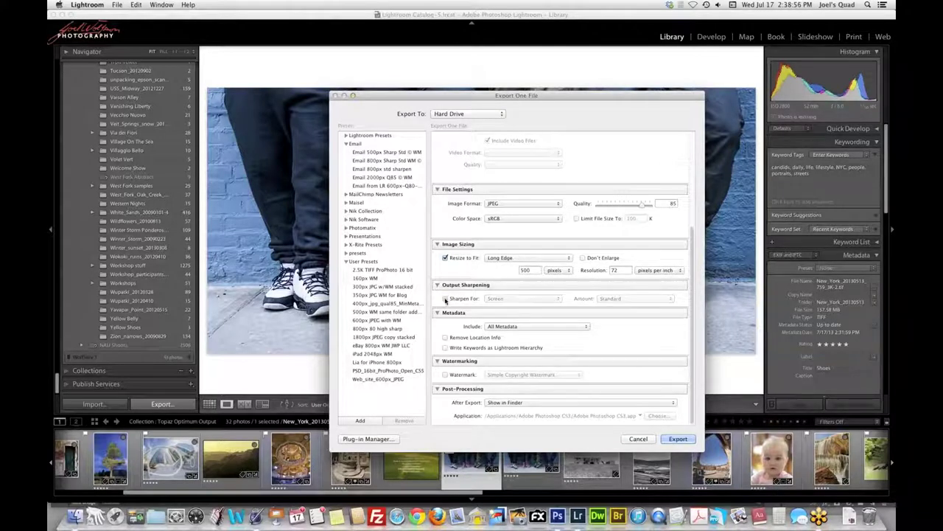
{"action": "left_click", "coordinate": [445, 299]}
{"action": "left_click", "coordinate": [502, 298]}
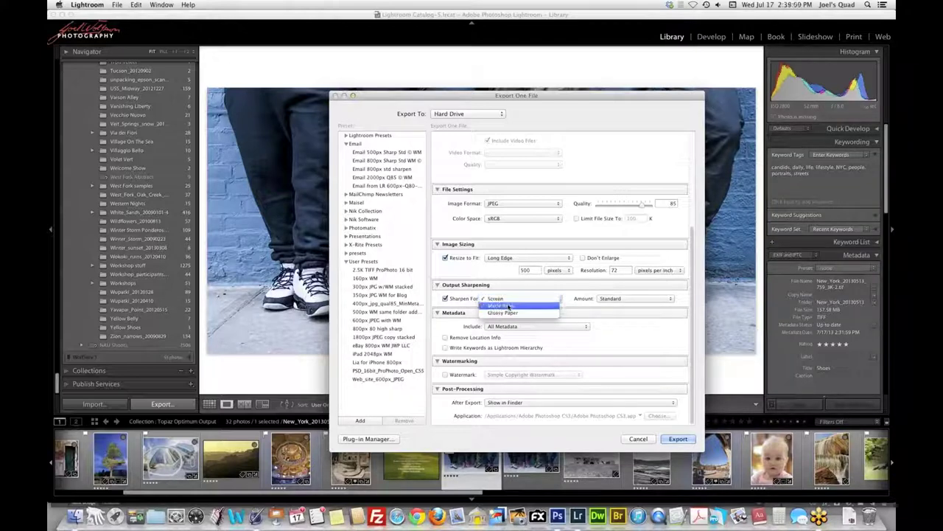
{"action": "left_click", "coordinate": [639, 302]}
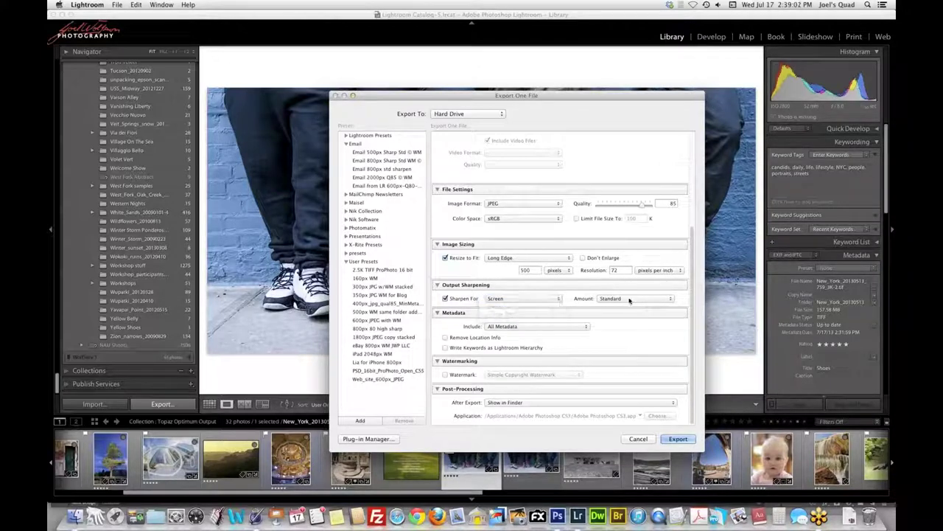
{"action": "left_click", "coordinate": [630, 299]}
{"action": "left_click", "coordinate": [628, 298]}
{"action": "left_click", "coordinate": [634, 439]}
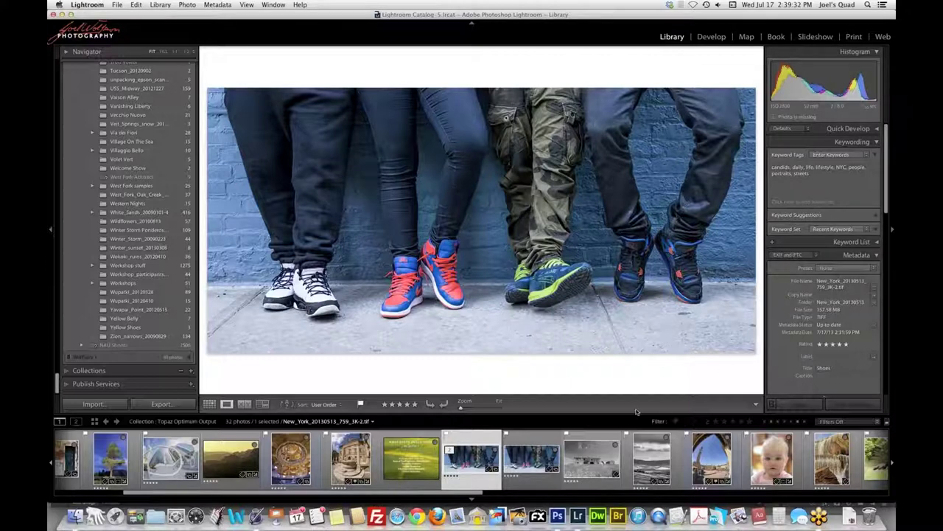
Step: Select the black-and-white Pienza farmhouse photo and open a copy with Lightroom adjustments in photoFXlab for editing
{"action": "left_click", "coordinate": [595, 463]}
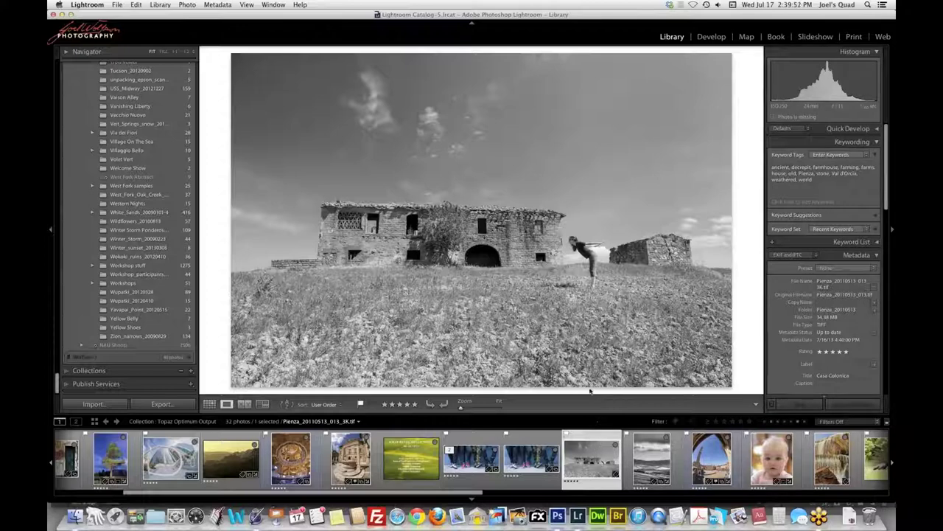
{"action": "right_click", "coordinate": [564, 222]}
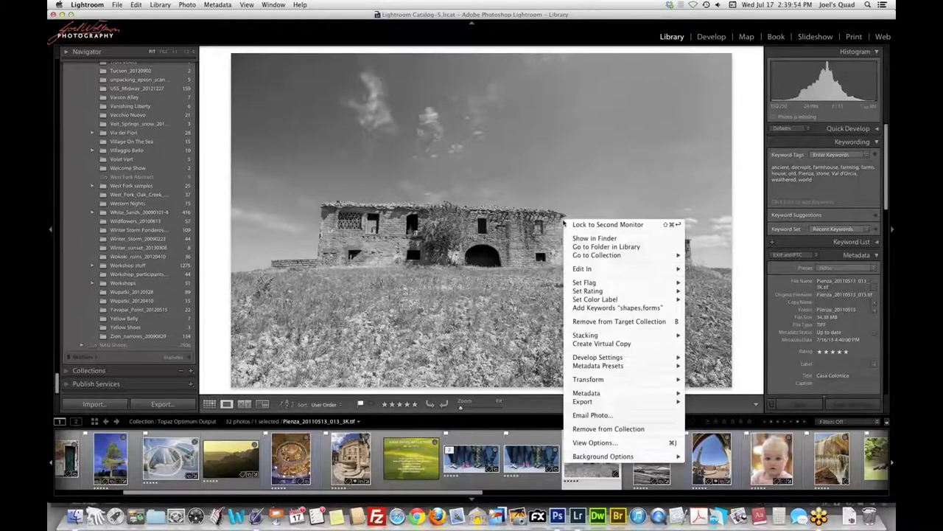
{"action": "mouse_move", "coordinate": [584, 271]}
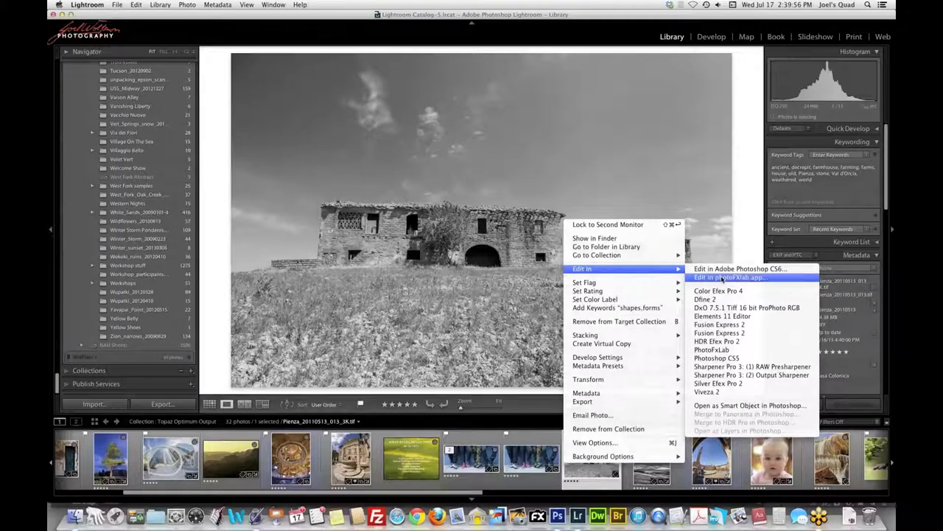
{"action": "left_click", "coordinate": [722, 278]}
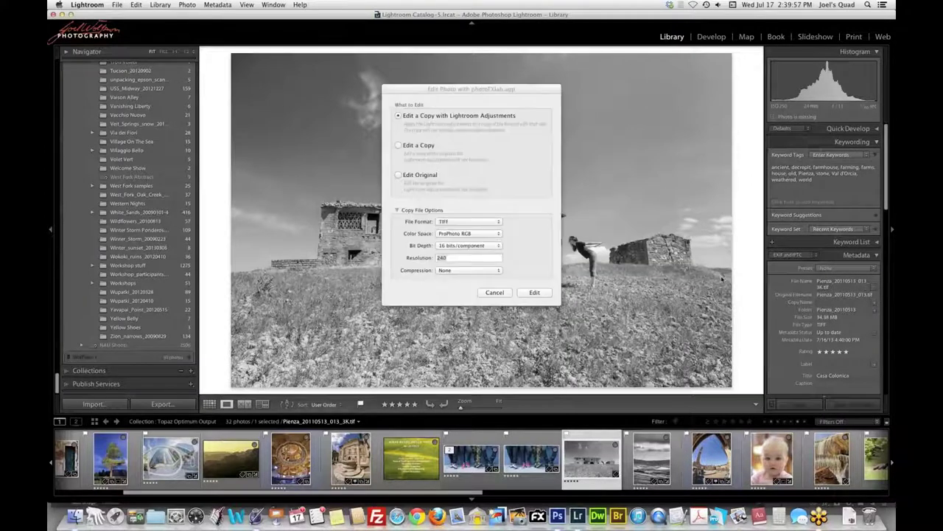
{"action": "left_click", "coordinate": [534, 293]}
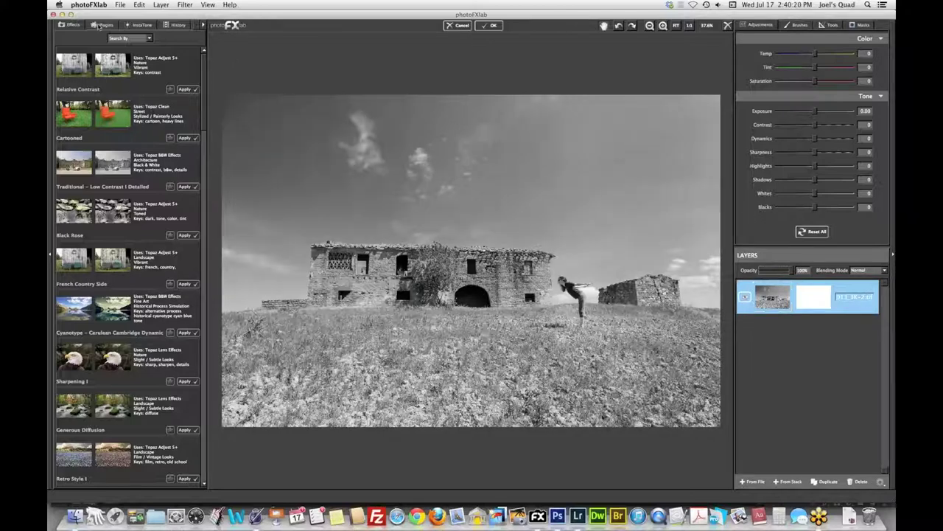
Step: Duplicate the farmhouse layer, rename the copy Detail3_CaptureSharp and start the Topaz Detail 3 plugin on it
{"action": "left_click", "coordinate": [101, 25]}
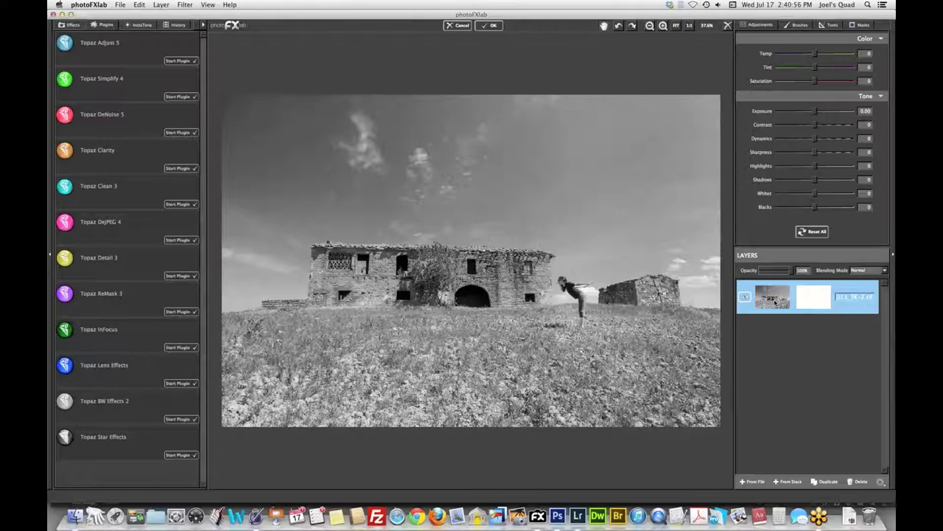
{"action": "left_click_drag", "start_coordinate": [774, 302], "coordinate": [827, 486]}
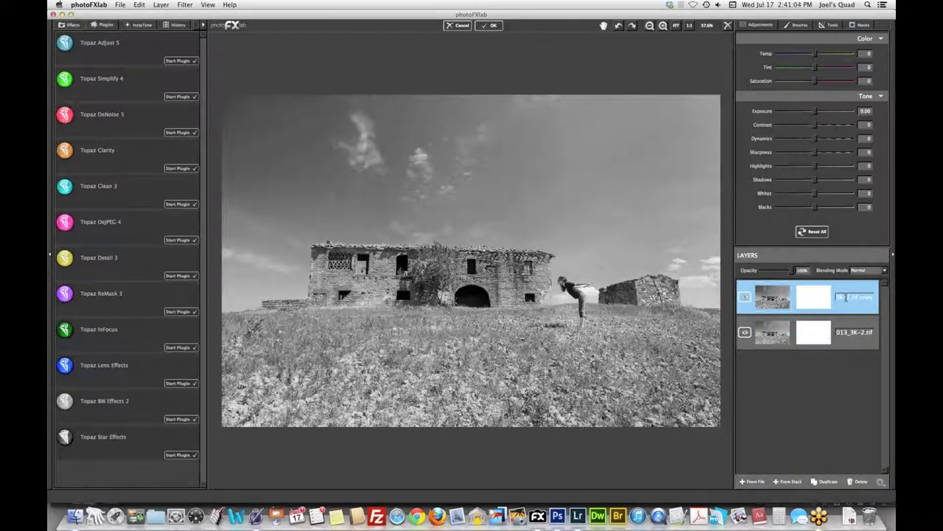
{"action": "type", "text": "Density"}
{"action": "left_click", "coordinate": [179, 276]}
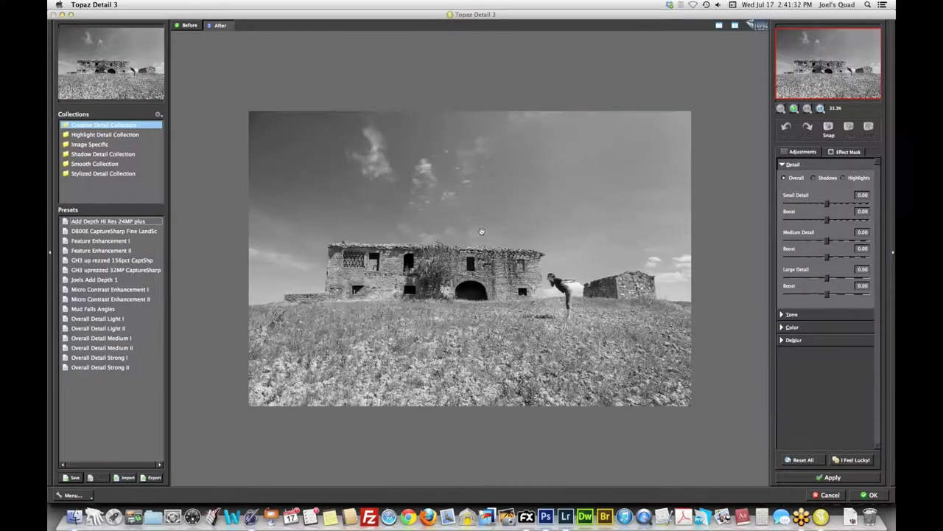
Step: Inspect the farmhouse at 100% magnification and apply the Micro Contrast Enhancement I preset
{"action": "left_click", "coordinate": [821, 109]}
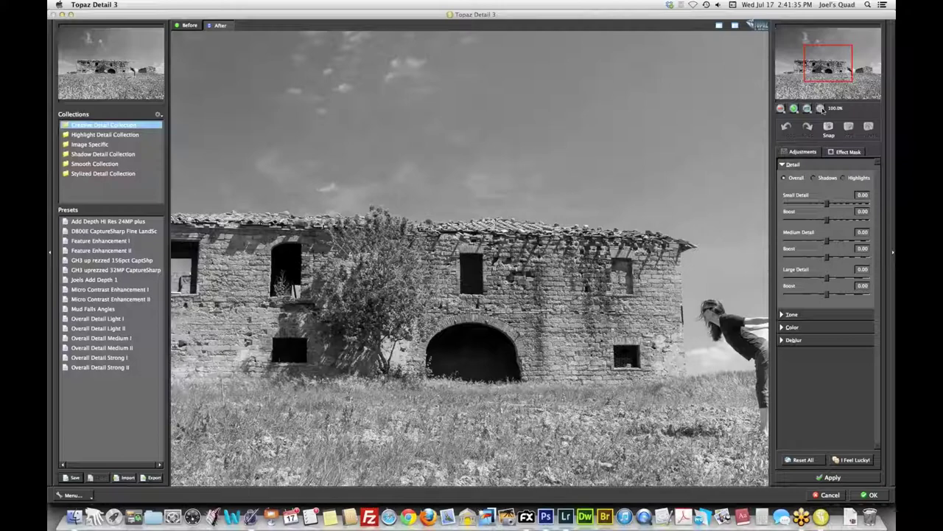
{"action": "left_click_drag", "start_coordinate": [615, 313], "coordinate": [586, 217]}
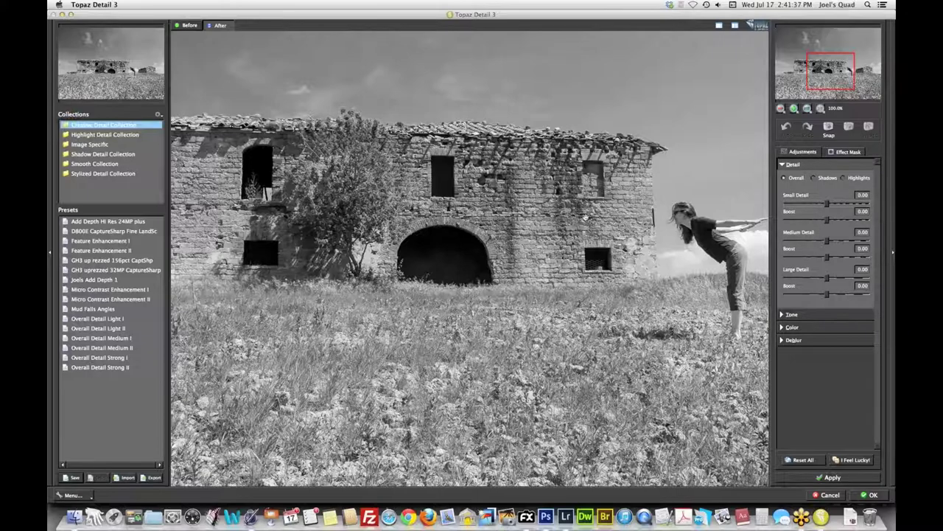
{"action": "left_click_drag", "start_coordinate": [585, 218], "coordinate": [623, 212]}
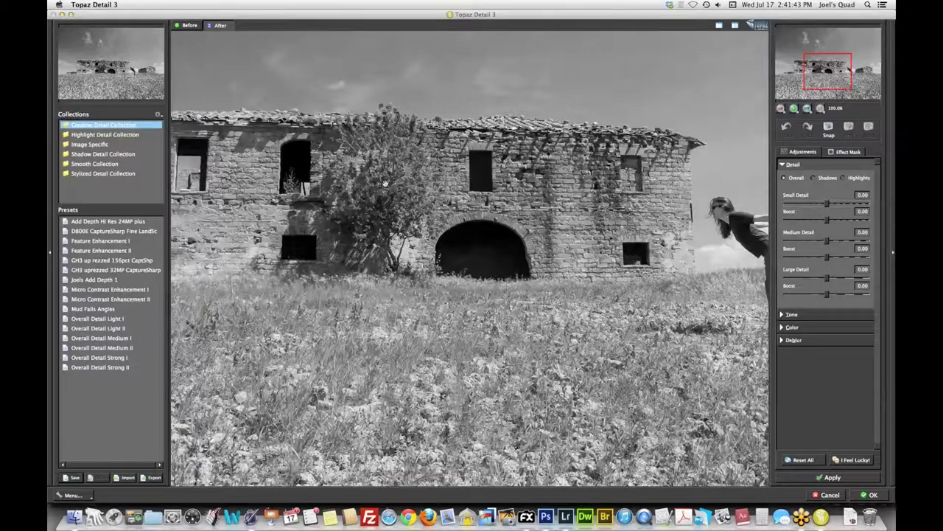
{"action": "left_click_drag", "start_coordinate": [385, 183], "coordinate": [702, 199]}
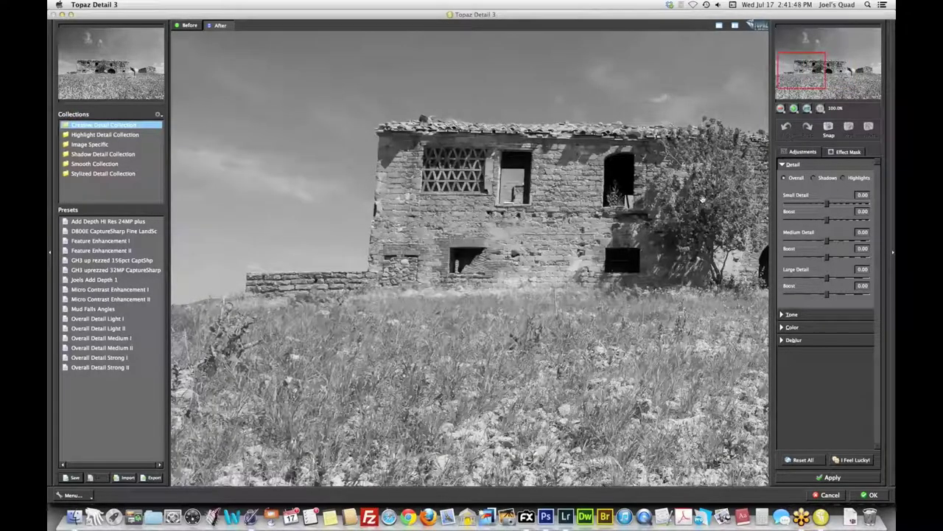
{"action": "left_click_drag", "start_coordinate": [702, 199], "coordinate": [446, 192]}
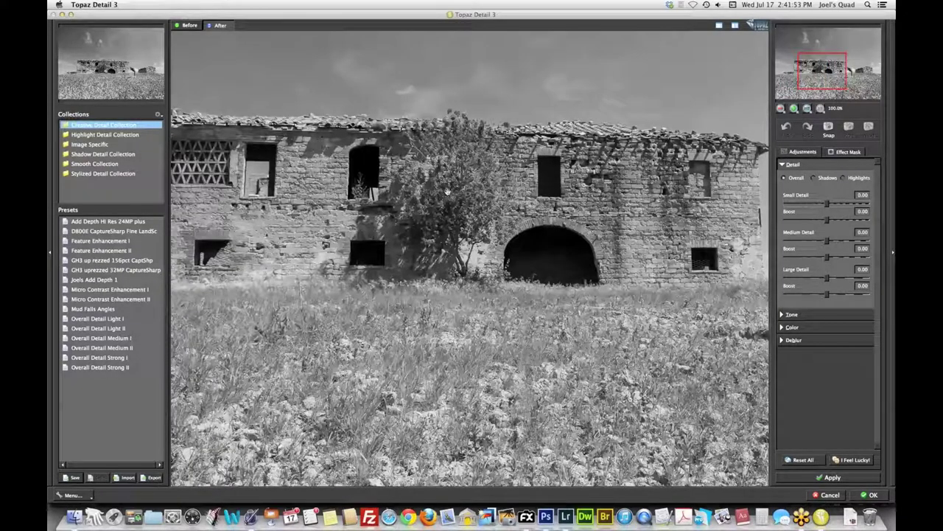
{"action": "left_click_drag", "start_coordinate": [447, 192], "coordinate": [477, 185]}
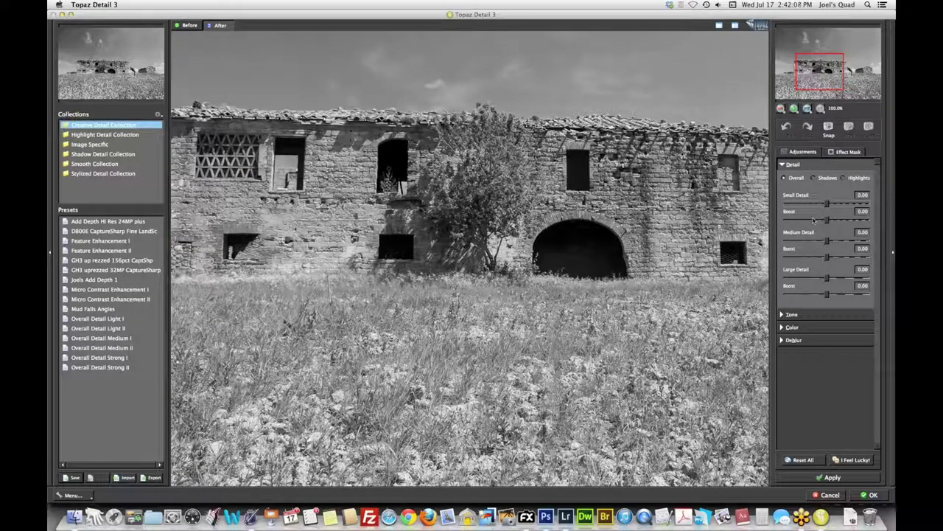
{"action": "left_click", "coordinate": [133, 279]}
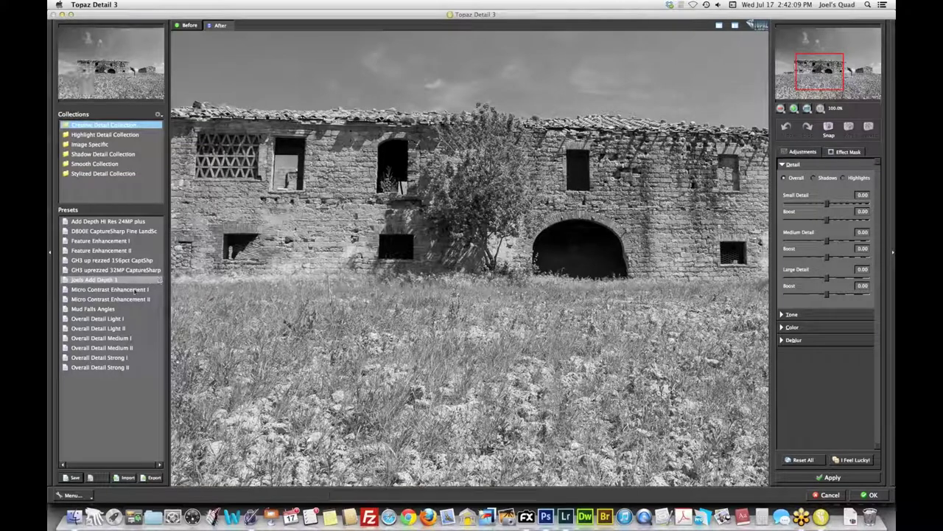
{"action": "left_click", "coordinate": [134, 290]}
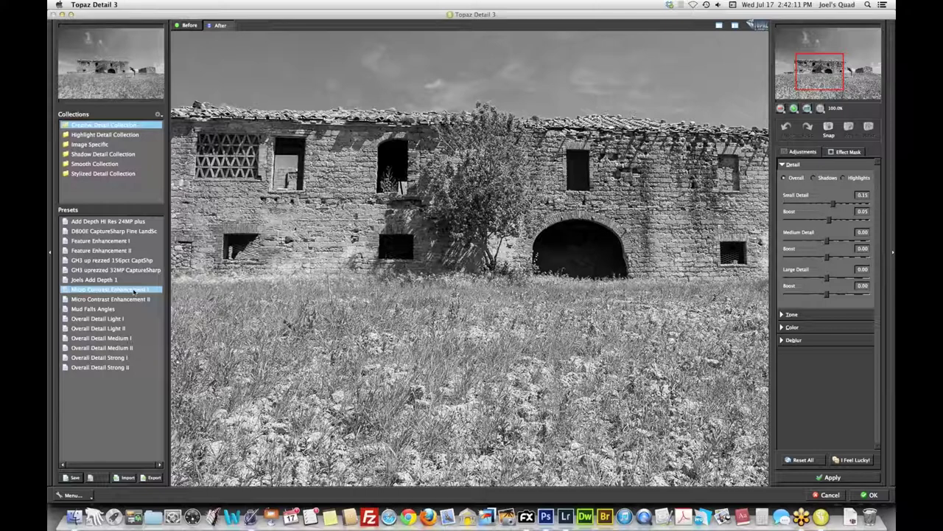
Step: Try the Micro Contrast Enhancement II preset for comparison and return to Micro Contrast Enhancement I
{"action": "left_click", "coordinate": [134, 291]}
{"action": "left_click", "coordinate": [98, 260]}
{"action": "left_click", "coordinate": [99, 318]}
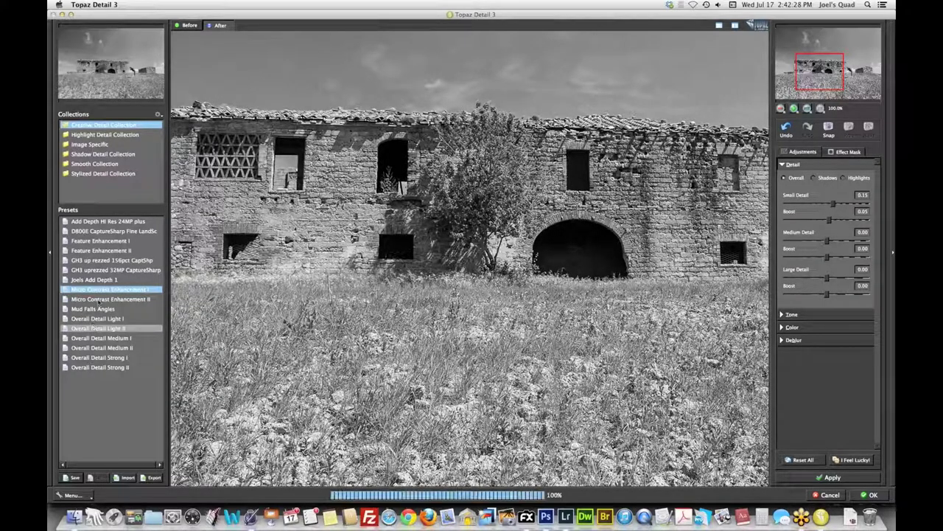
{"action": "left_click", "coordinate": [99, 299]}
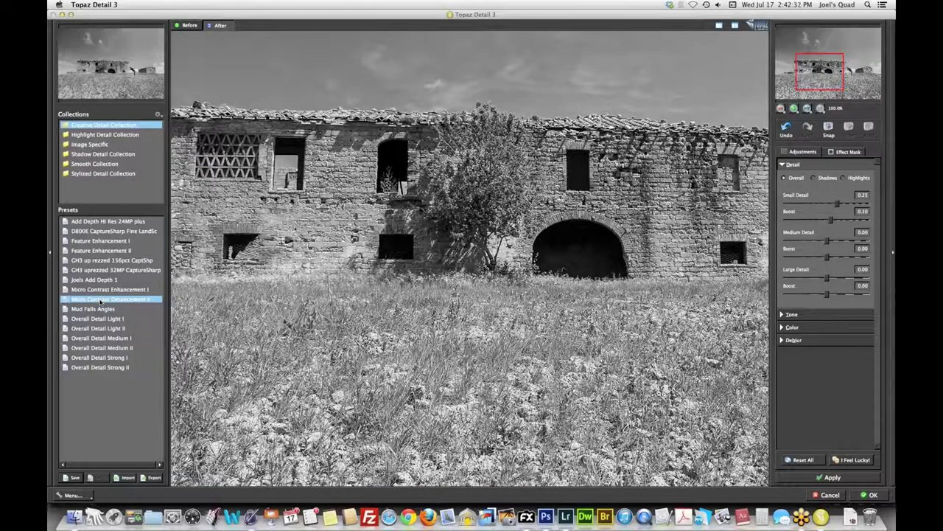
{"action": "left_click", "coordinate": [104, 291]}
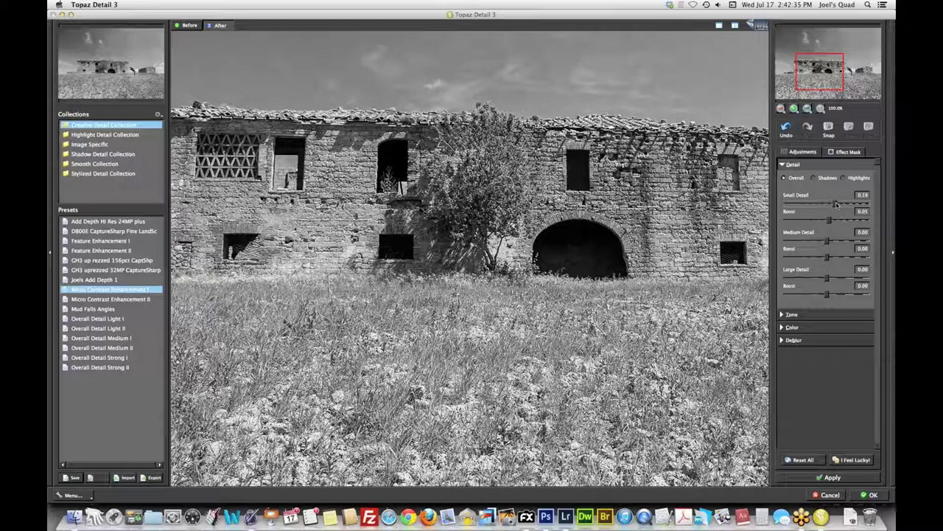
Step: Set the overall Small Detail to 0.20 and reset its Boost to 0.00
{"action": "left_click_drag", "start_coordinate": [837, 204], "coordinate": [838, 204]}
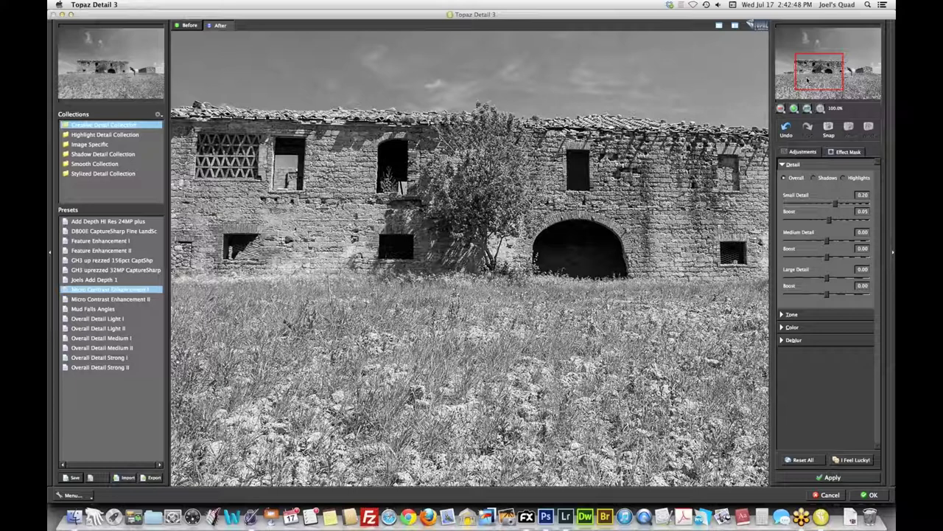
{"action": "left_click_drag", "start_coordinate": [809, 80], "coordinate": [807, 80]}
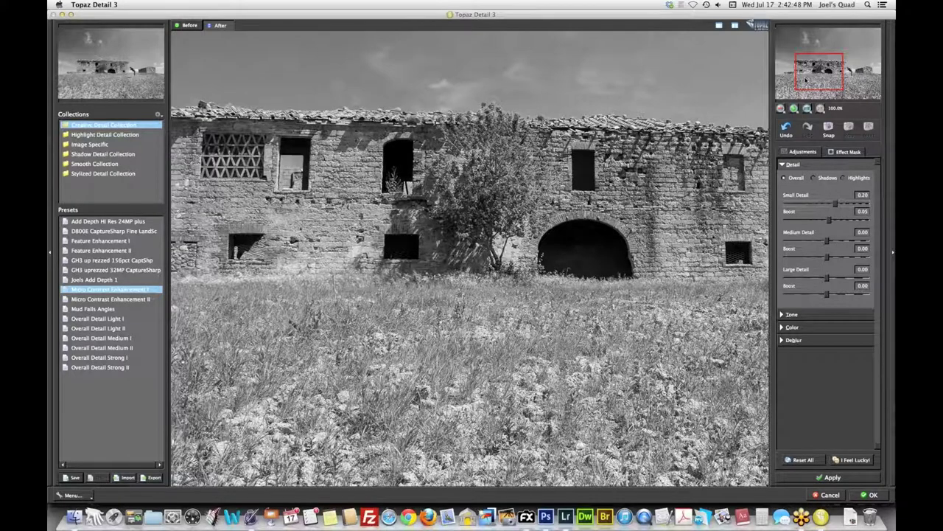
{"action": "left_click_drag", "start_coordinate": [806, 80], "coordinate": [817, 59]}
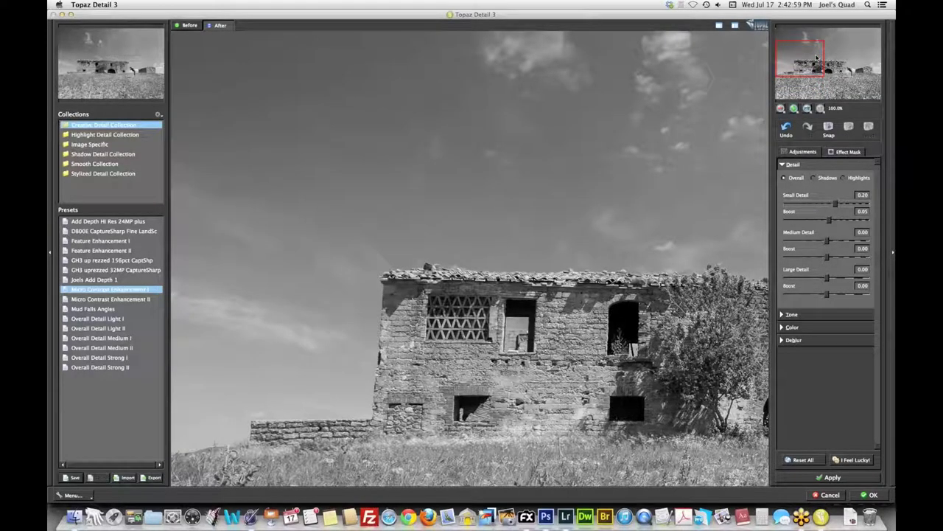
{"action": "double_click", "coordinate": [789, 212]}
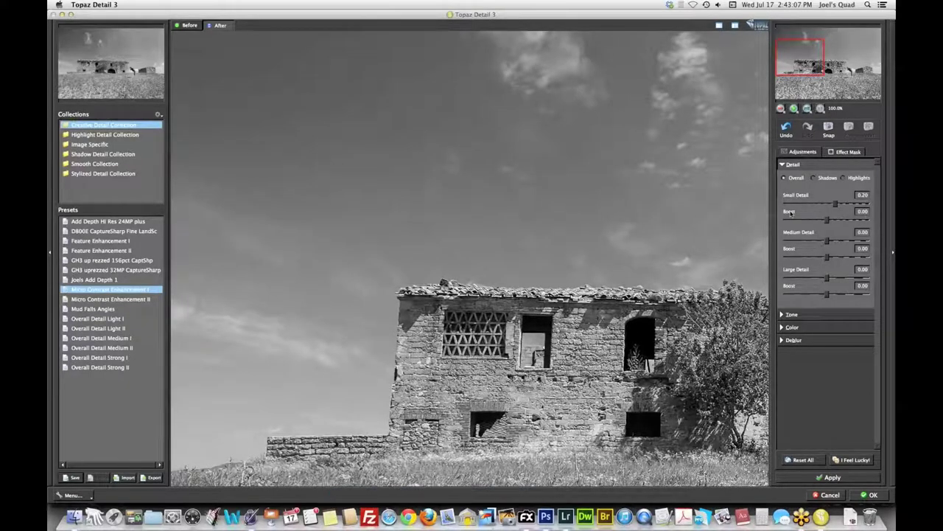
Step: Examine the sharpened sky, building and figure and the effect mask settings, and accept the Topaz Detail 3 result
{"action": "left_click", "coordinate": [804, 49]}
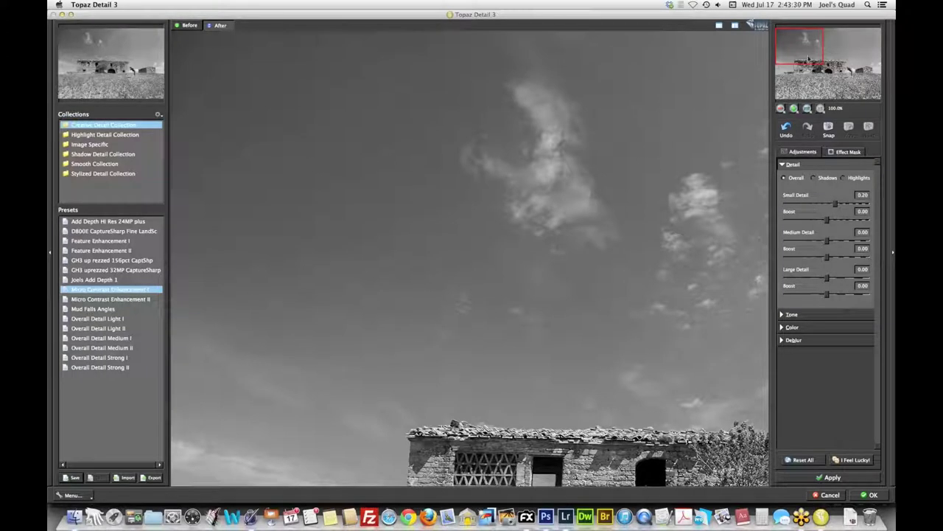
{"action": "left_click_drag", "start_coordinate": [809, 57], "coordinate": [817, 54]}
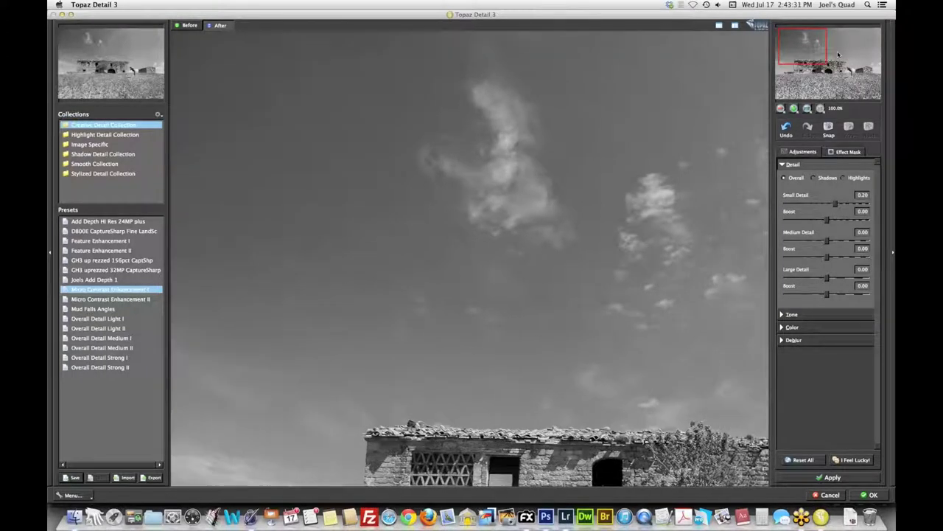
{"action": "left_click", "coordinate": [838, 54]}
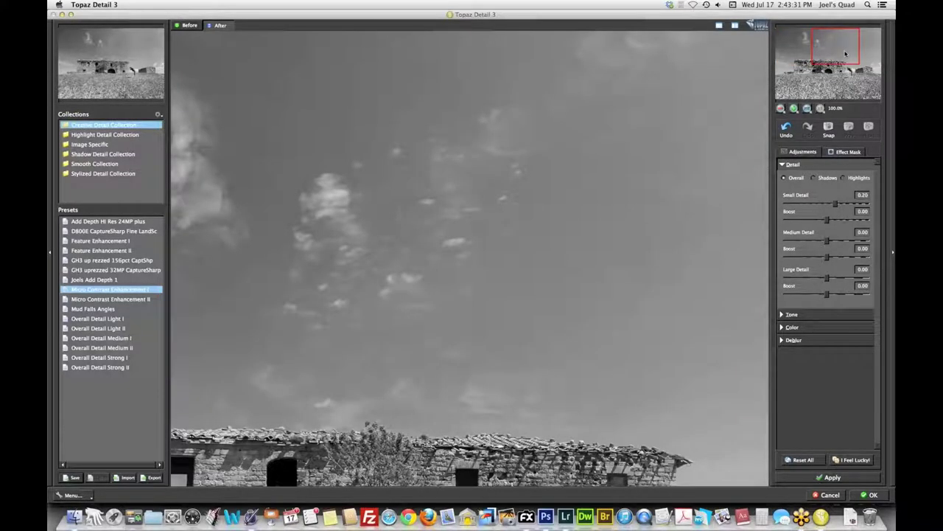
{"action": "left_click_drag", "start_coordinate": [846, 53], "coordinate": [846, 64]}
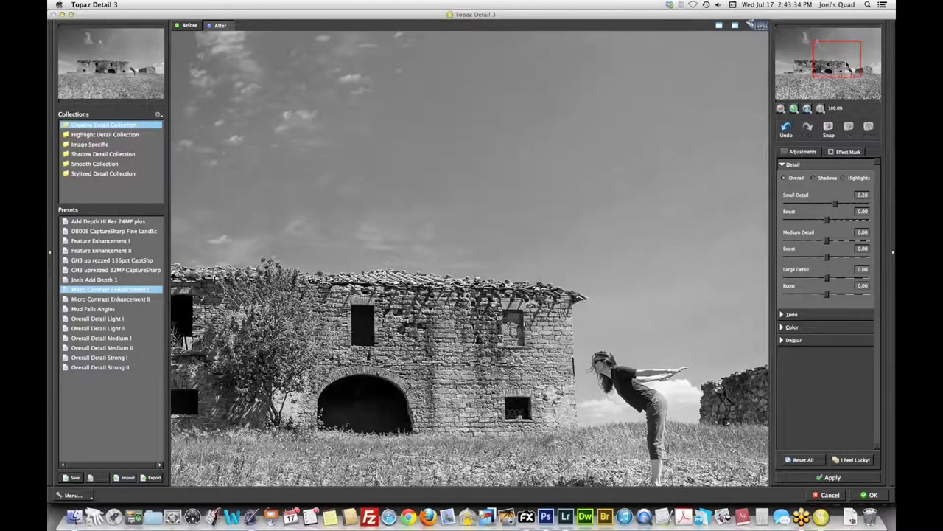
{"action": "left_click_drag", "start_coordinate": [846, 64], "coordinate": [825, 52]}
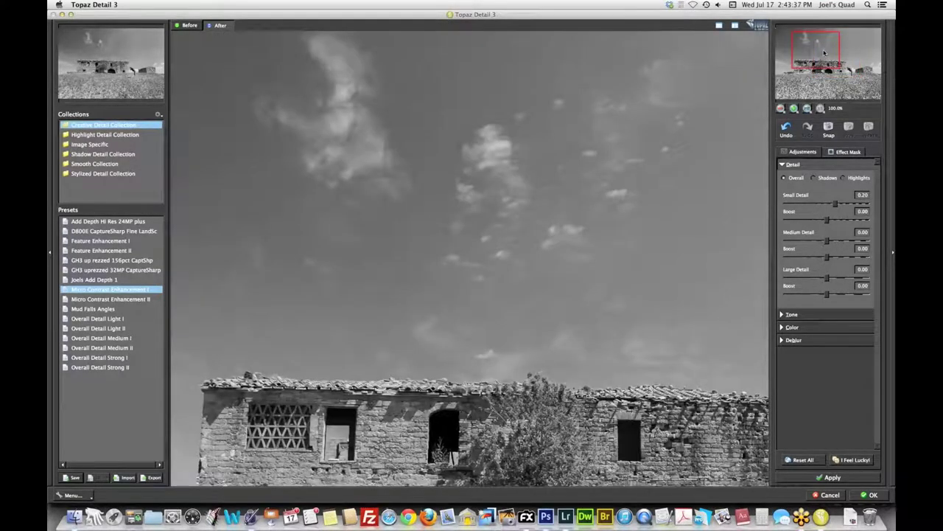
{"action": "left_click", "coordinate": [855, 154]}
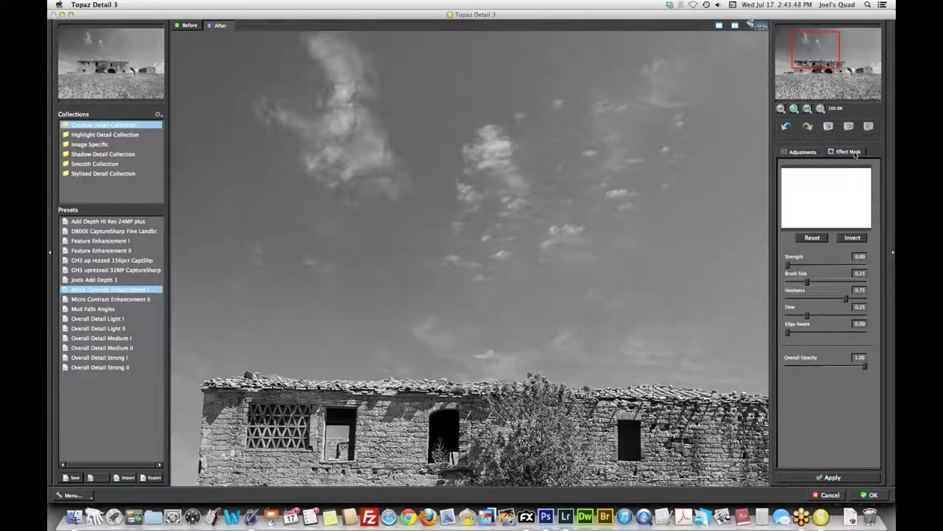
{"action": "left_click", "coordinate": [805, 152]}
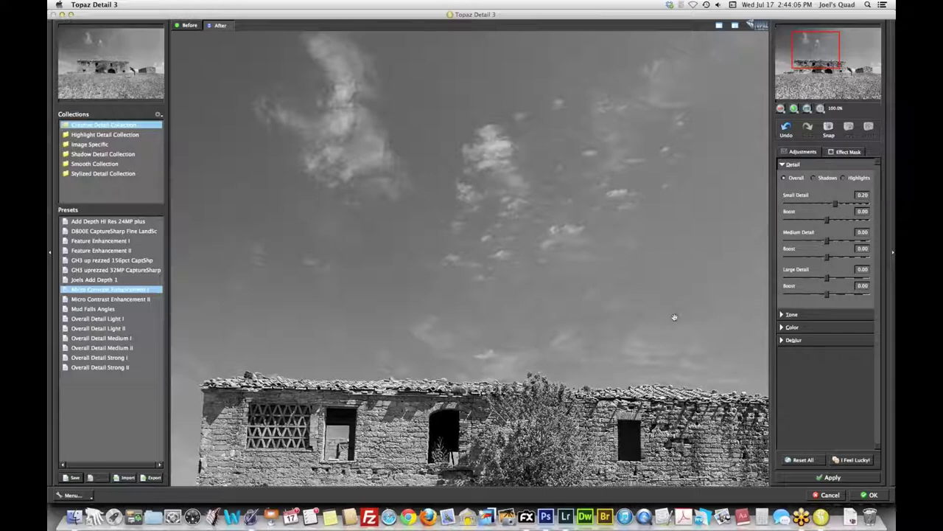
{"action": "left_click", "coordinate": [870, 496]}
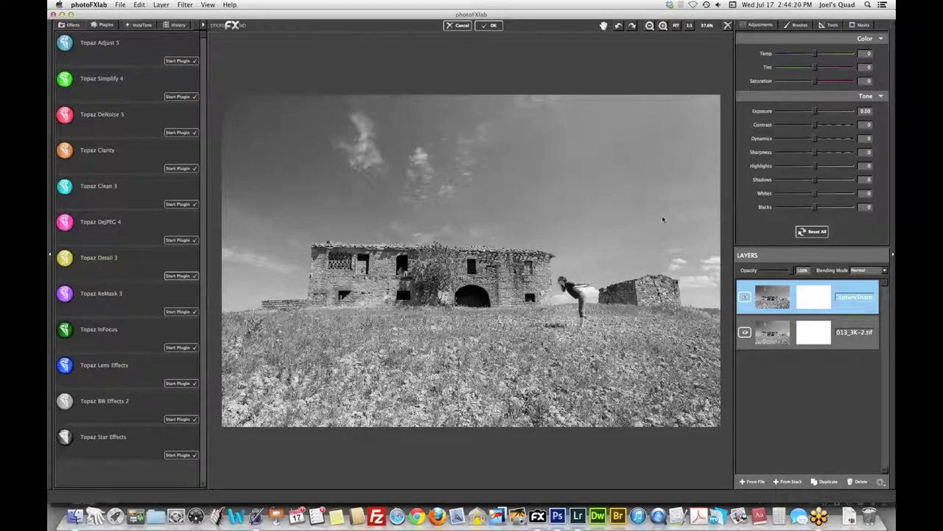
Step: Select the mask of the Detail3_CaptureSharp layer and keep its mask brush value at 0
{"action": "left_click", "coordinate": [864, 25]}
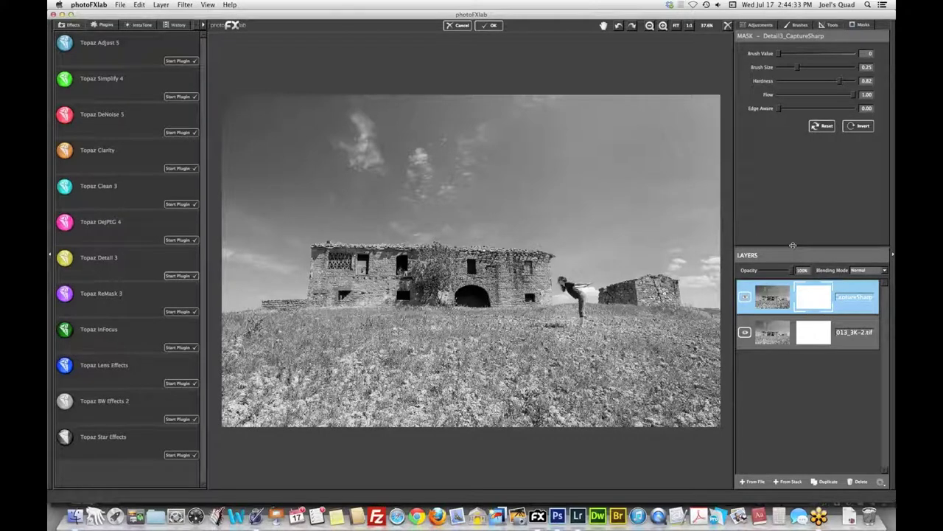
{"action": "left_click", "coordinate": [759, 25]}
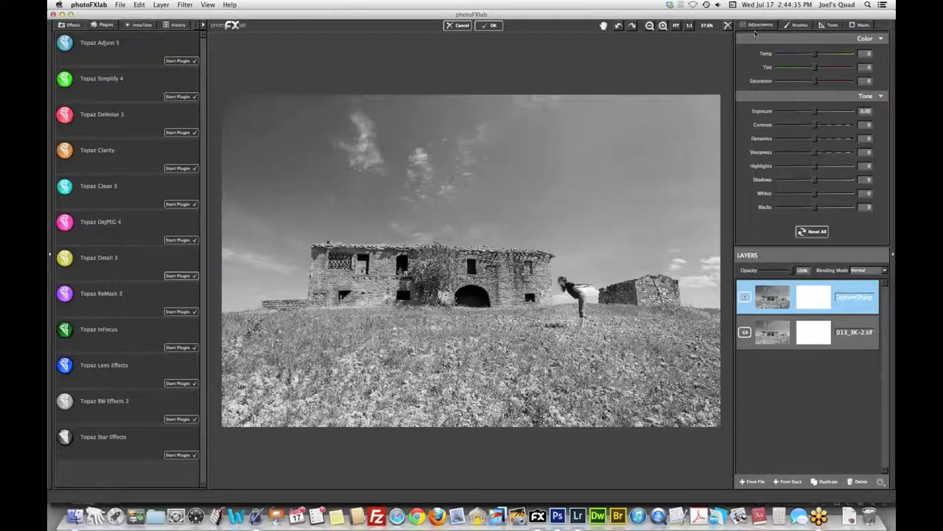
{"action": "left_click", "coordinate": [818, 299]}
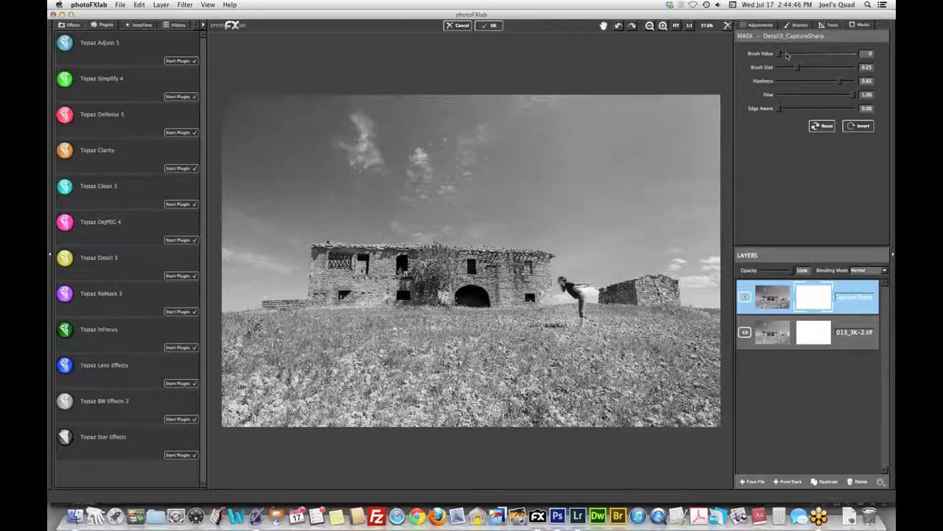
{"action": "mouse_move", "coordinate": [787, 55]}
{"action": "left_mouse_down"}
{"action": "mouse_move", "coordinate": [868, 53]}
{"action": "mouse_move", "coordinate": [760, 53]}
{"action": "left_mouse_up"}
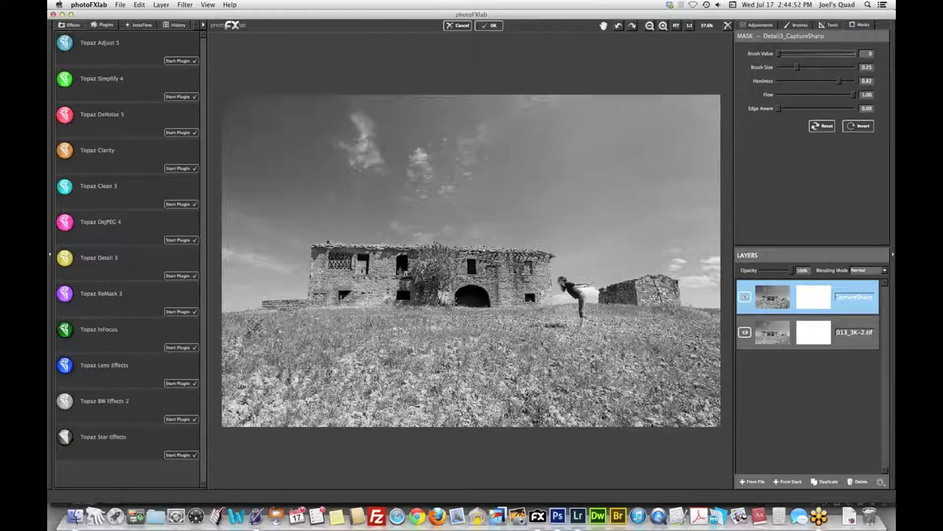
Step: Set the mask brush size to 0.46 for painting over the sky in the upper part of the photo
{"action": "left_click", "coordinate": [797, 69]}
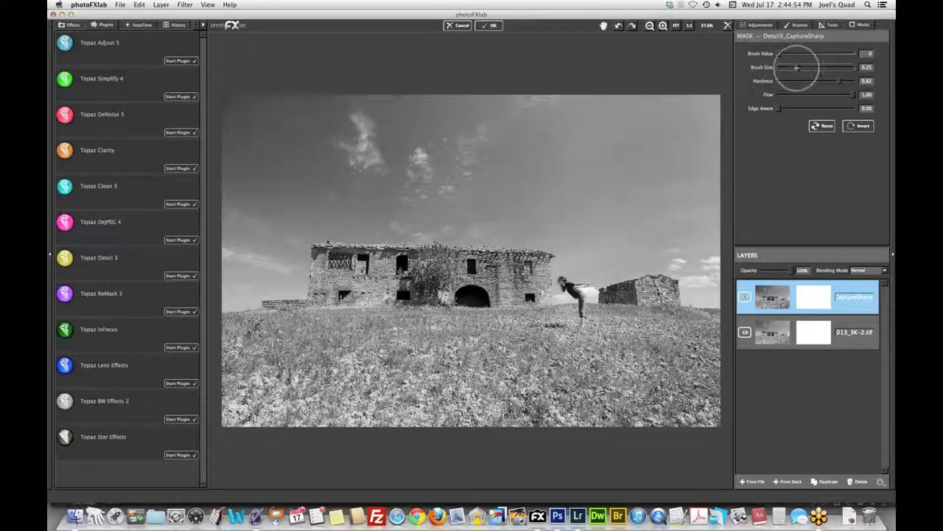
{"action": "left_click_drag", "start_coordinate": [799, 67], "coordinate": [811, 67]}
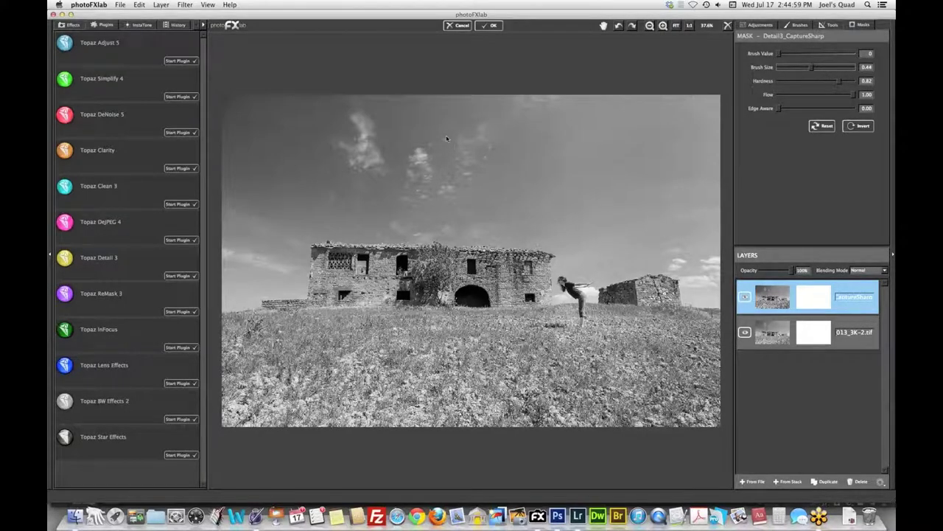
{"action": "left_click", "coordinate": [689, 26]}
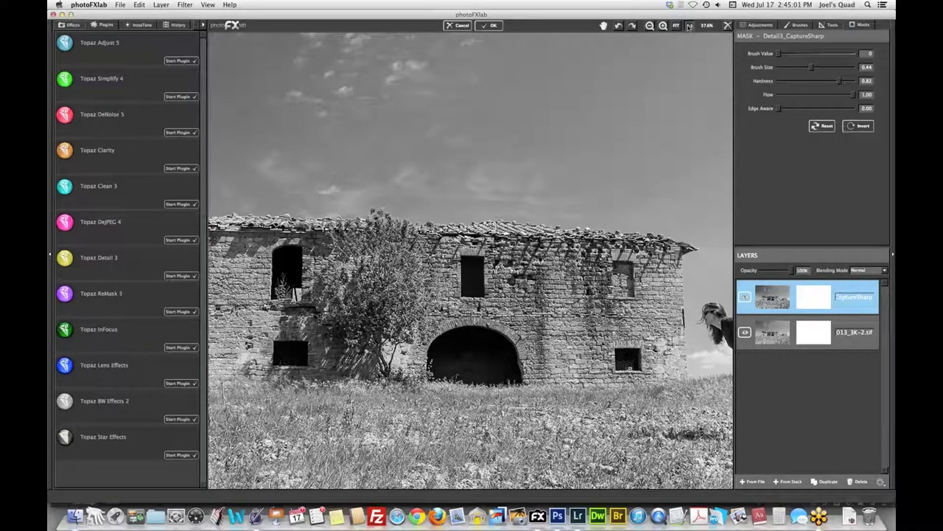
{"action": "left_click", "coordinate": [689, 27]}
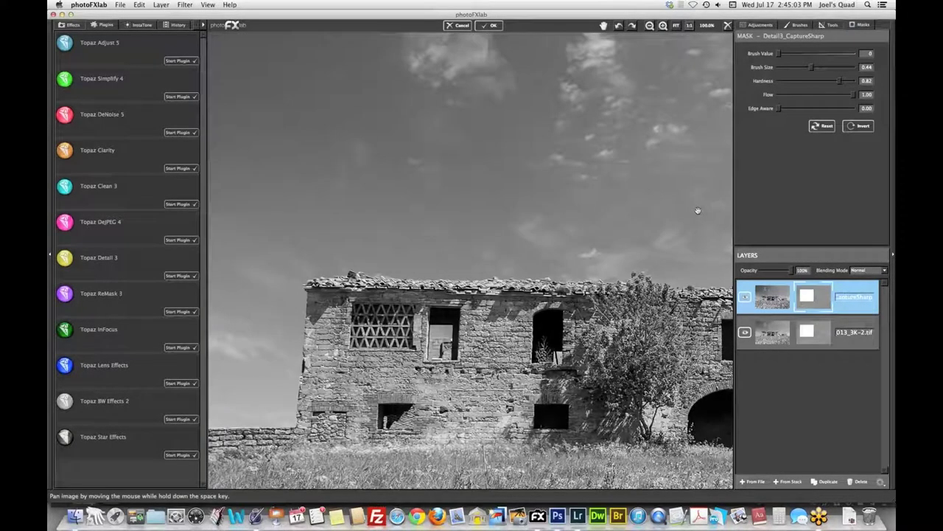
{"action": "left_click_drag", "start_coordinate": [698, 211], "coordinate": [744, 326]}
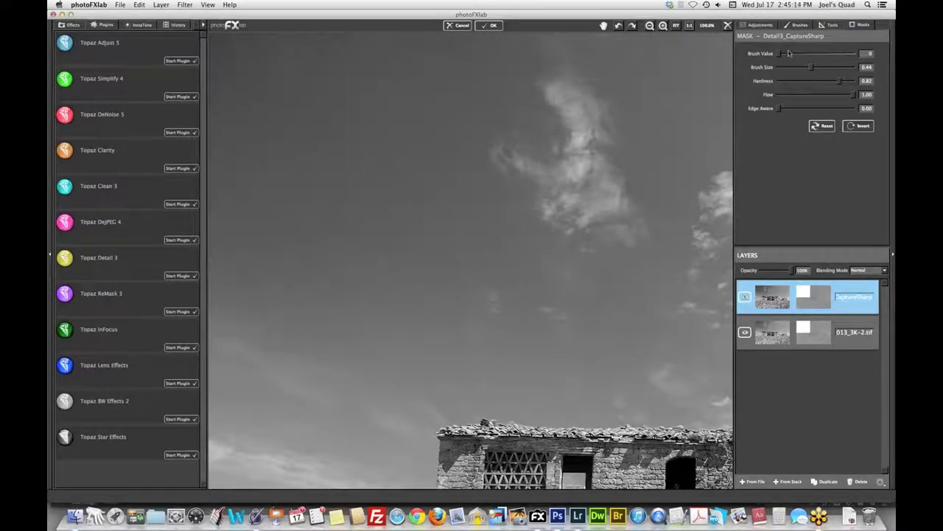
{"action": "left_click", "coordinate": [813, 68]}
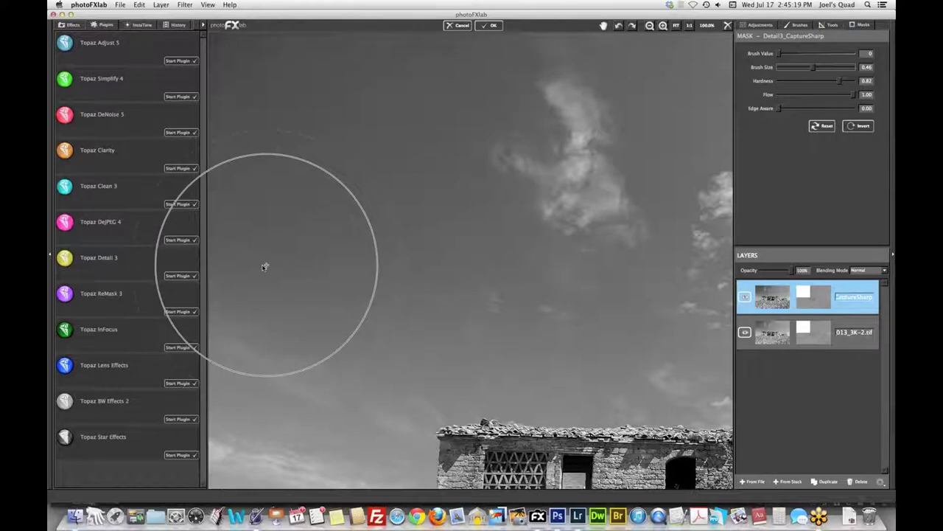
Step: Paint the capture sharpening out of the whole sky on the layer mask, comparing the first stroke by undoing and redoing it
{"action": "left_click_drag", "start_coordinate": [614, 130], "coordinate": [551, 196]}
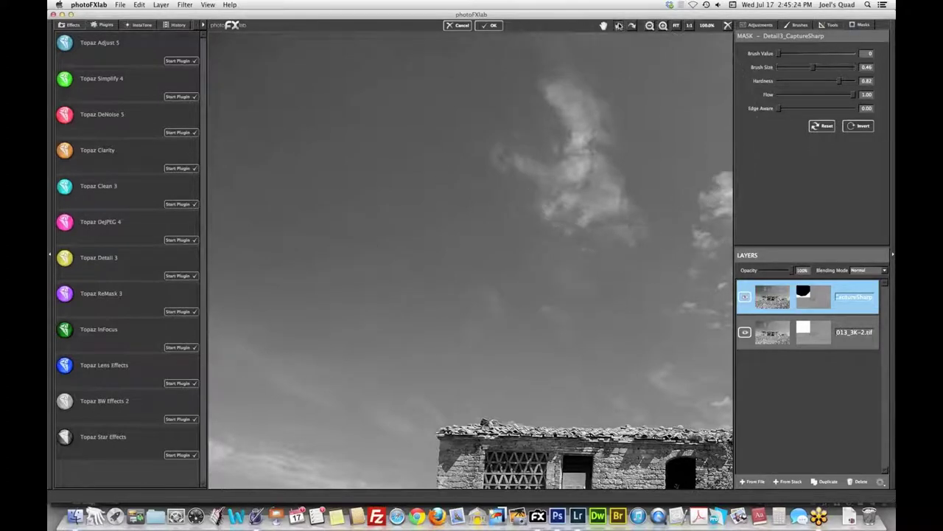
{"action": "left_click", "coordinate": [619, 26]}
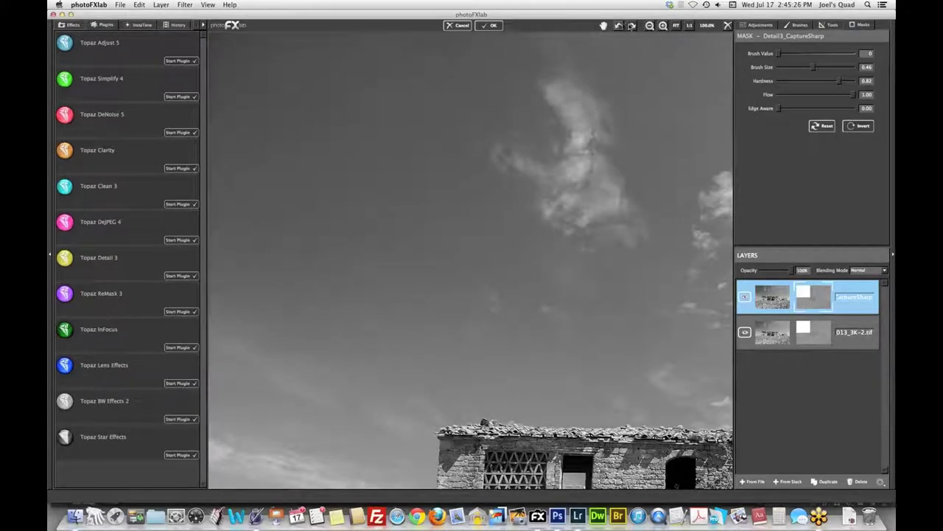
{"action": "left_click", "coordinate": [631, 26]}
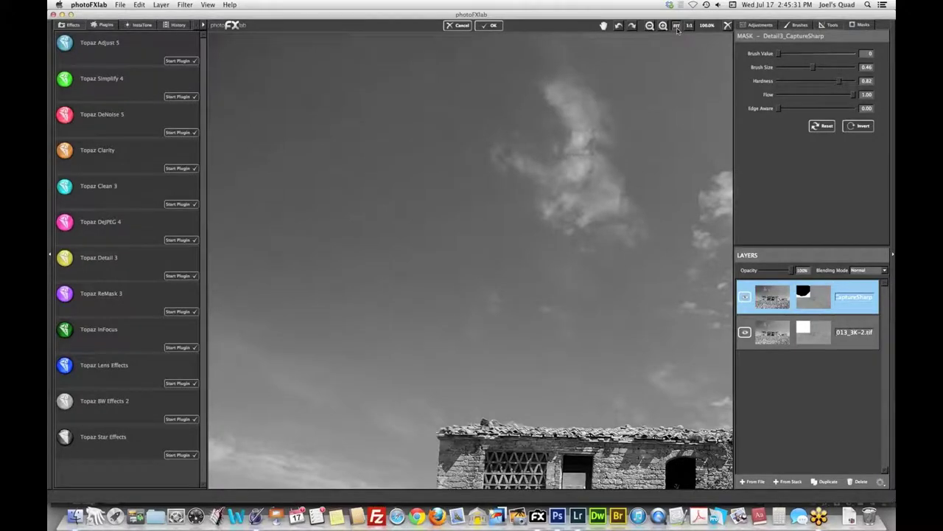
{"action": "left_click", "coordinate": [676, 28]}
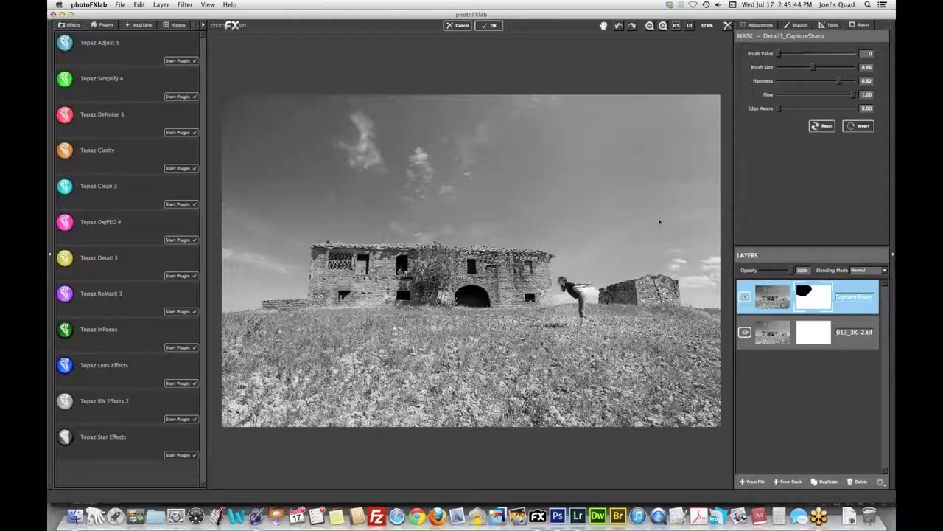
{"action": "left_click_drag", "start_coordinate": [693, 99], "coordinate": [692, 88]}
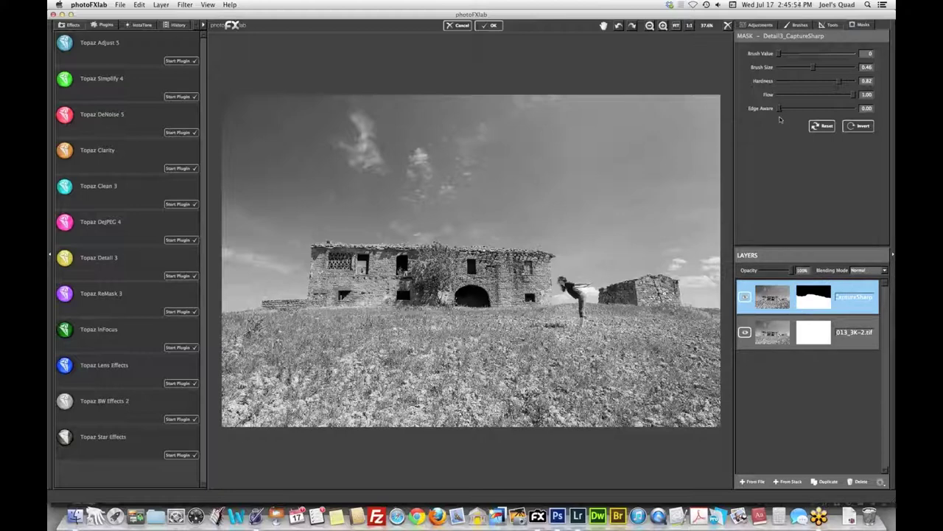
Step: Add a layer from the stack, give it a name ending in SelectSharp, and choose the Smooth/Detail brush
{"action": "left_click", "coordinate": [689, 25]}
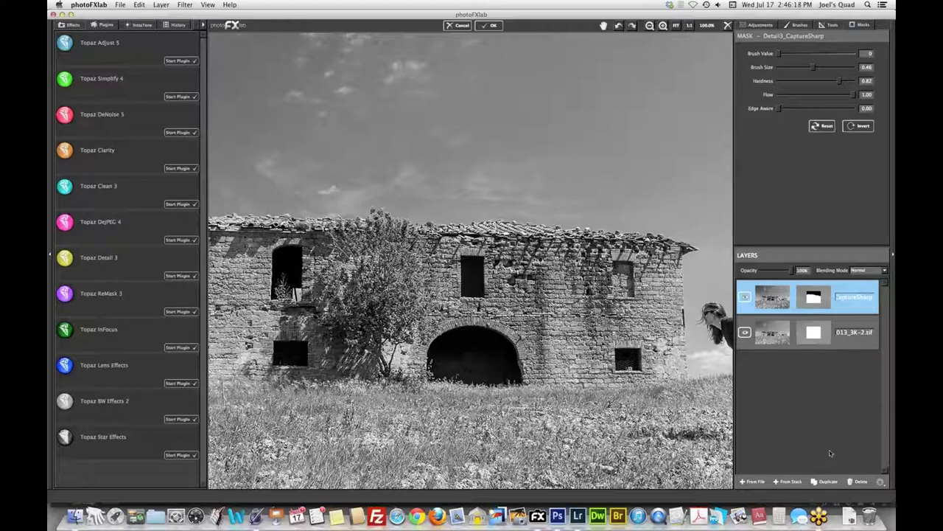
{"action": "left_click", "coordinate": [786, 481]}
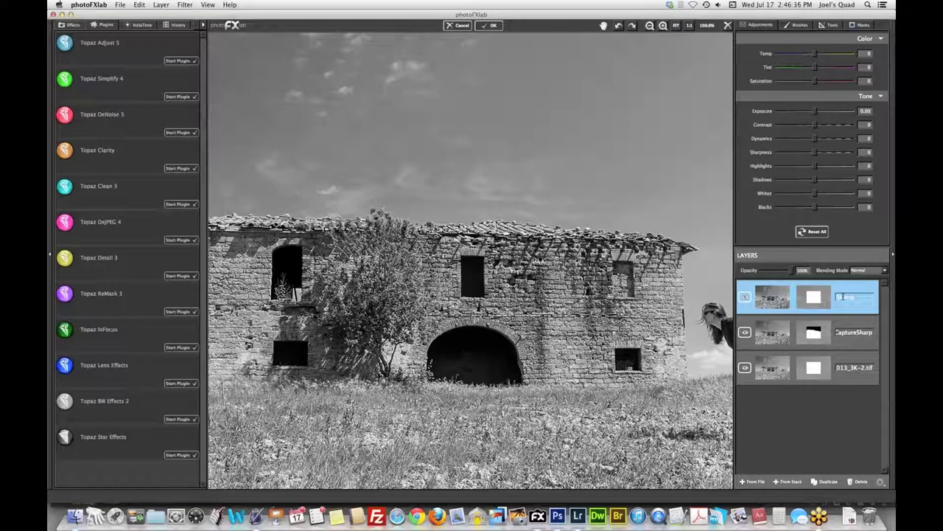
{"action": "key", "text": "BackSpace"}
{"action": "type", "text": "013_Sepia_BW"}
{"action": "left_click", "coordinate": [797, 26]}
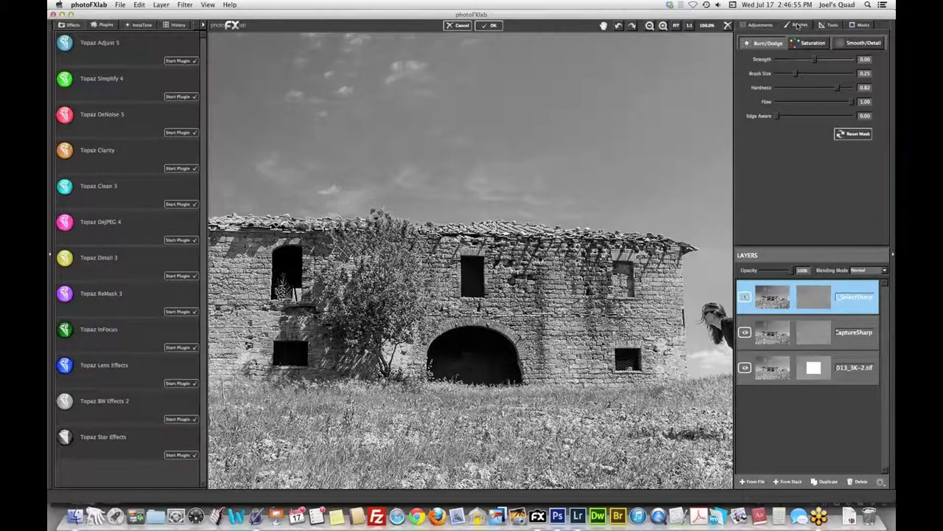
{"action": "left_click", "coordinate": [868, 45]}
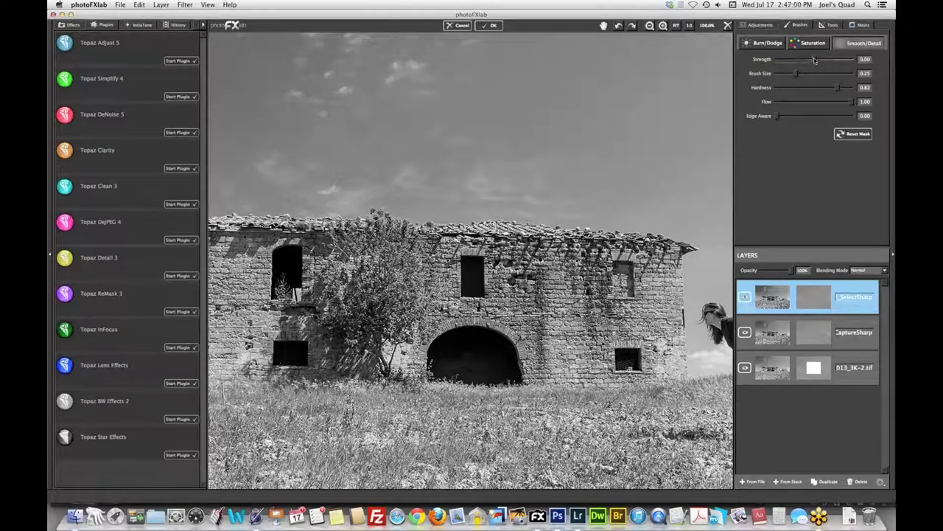
Step: Try smoothing the farmhouse with the brush at strength -1.00 and reset the brush mask
{"action": "left_click_drag", "start_coordinate": [815, 60], "coordinate": [758, 70]}
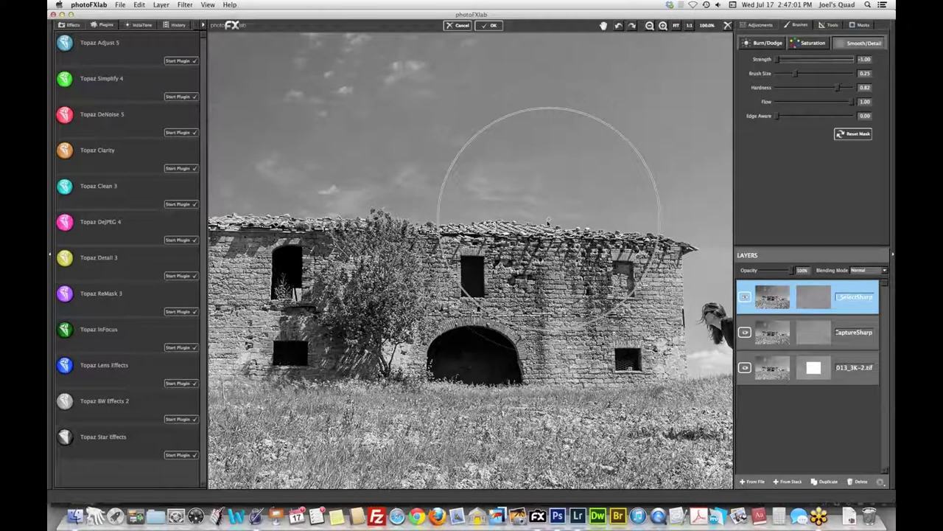
{"action": "left_click_drag", "start_coordinate": [548, 221], "coordinate": [471, 276]}
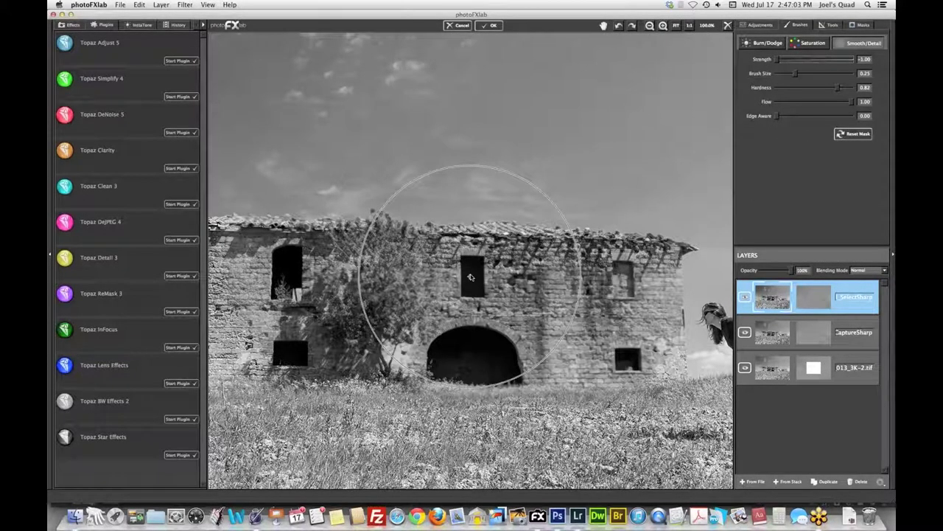
{"action": "left_click", "coordinate": [853, 133]}
Step: Set the Smooth/Detail brush strength to 0.25 and its brush size to 0.11
{"action": "left_click_drag", "start_coordinate": [780, 60], "coordinate": [852, 59]}
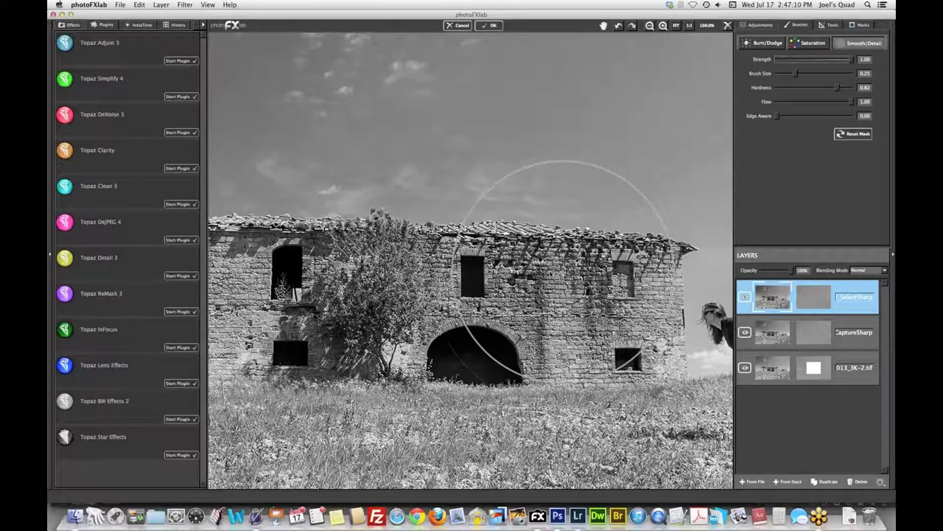
{"action": "mouse_move", "coordinate": [852, 58]}
{"action": "left_mouse_down"}
{"action": "mouse_move", "coordinate": [807, 61]}
{"action": "mouse_move", "coordinate": [824, 62]}
{"action": "left_mouse_up"}
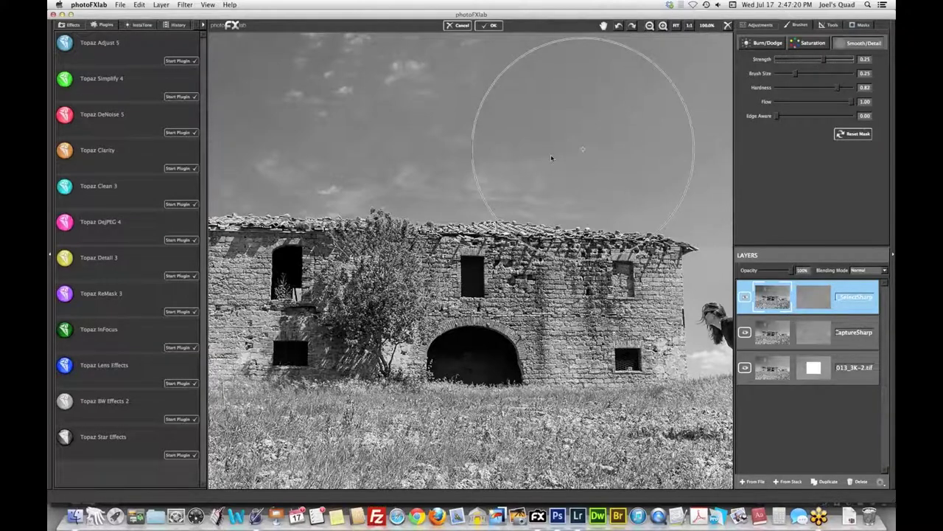
{"action": "left_click", "coordinate": [794, 74]}
{"action": "left_click_drag", "start_coordinate": [794, 76], "coordinate": [783, 77]}
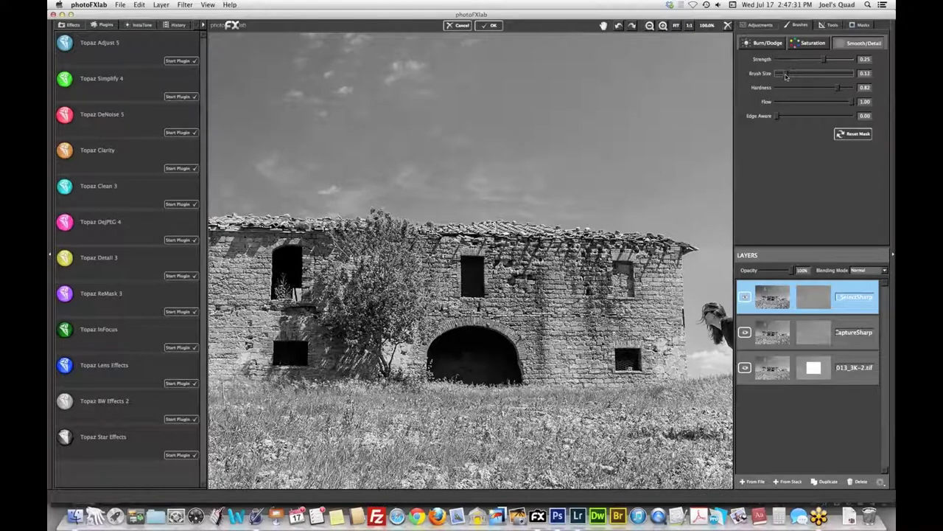
{"action": "left_click_drag", "start_coordinate": [786, 76], "coordinate": [784, 75]}
Step: Brush extra detail onto the tree, the farmhouse and the small stone outbuilding, reducing the brush size to 0.07
{"action": "mouse_move", "coordinate": [370, 297]}
{"action": "left_mouse_down"}
{"action": "mouse_move", "coordinate": [362, 288]}
{"action": "mouse_move", "coordinate": [368, 295]}
{"action": "mouse_move", "coordinate": [384, 240]}
{"action": "mouse_move", "coordinate": [343, 284]}
{"action": "mouse_move", "coordinate": [356, 324]}
{"action": "mouse_move", "coordinate": [398, 294]}
{"action": "mouse_move", "coordinate": [311, 267]}
{"action": "left_mouse_up"}
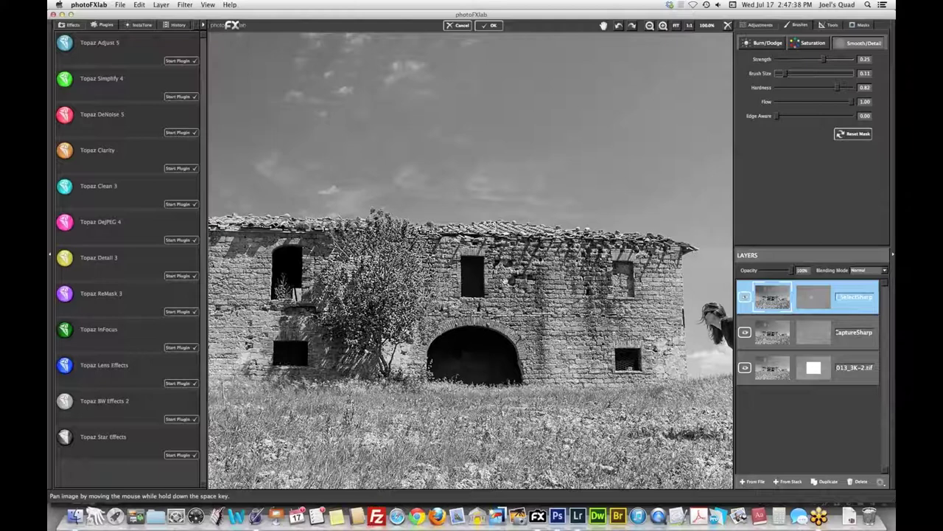
{"action": "left_click_drag", "start_coordinate": [505, 280], "coordinate": [508, 280]}
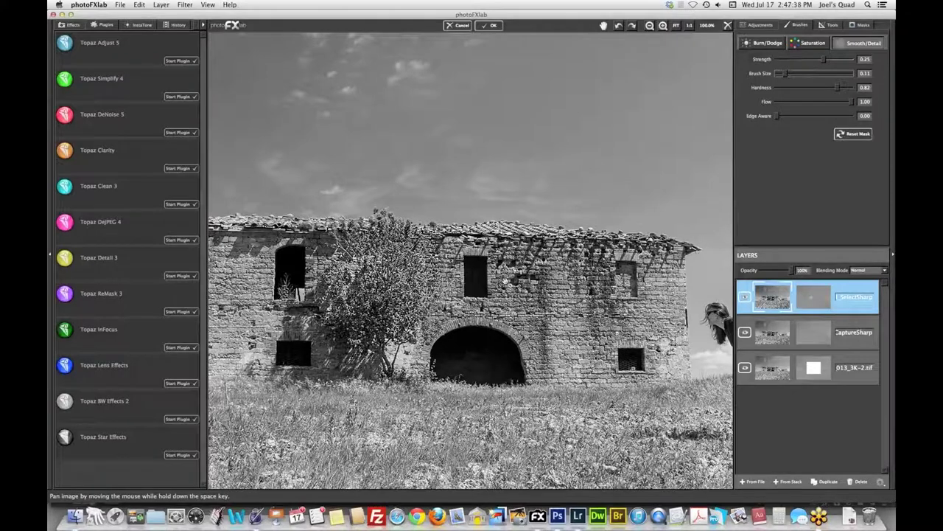
{"action": "left_click_drag", "start_coordinate": [294, 281], "coordinate": [524, 286]}
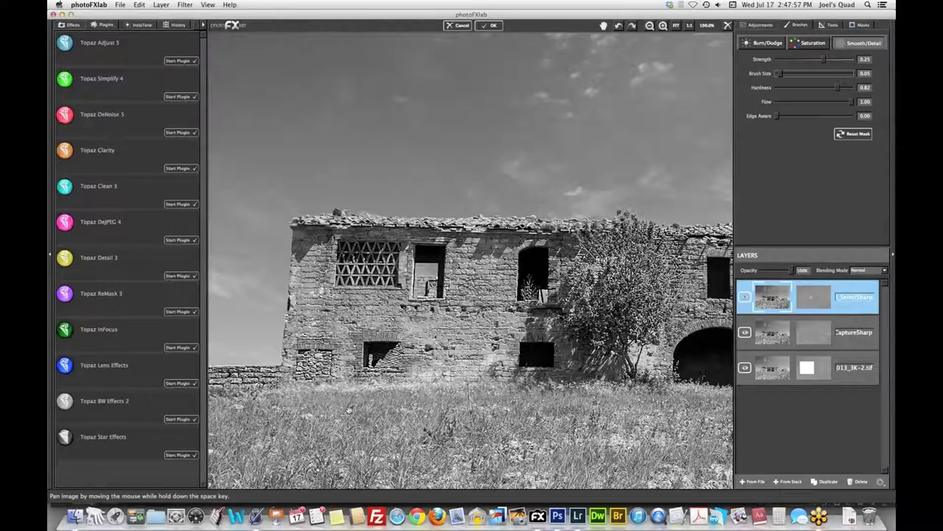
{"action": "key", "text": "space"}
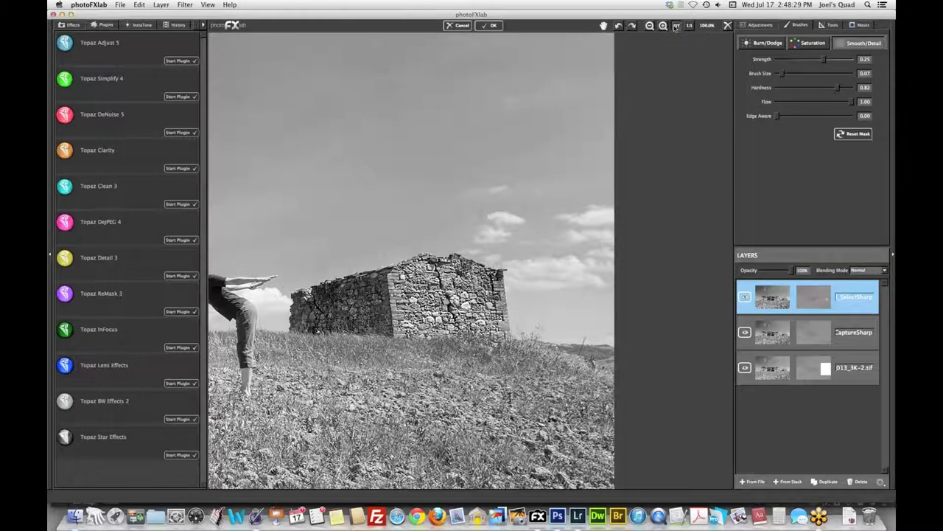
Step: Compare the selective sharpening at full view and actual size, and lower the SelectSharp layer's opacity to 74%
{"action": "left_click", "coordinate": [675, 27]}
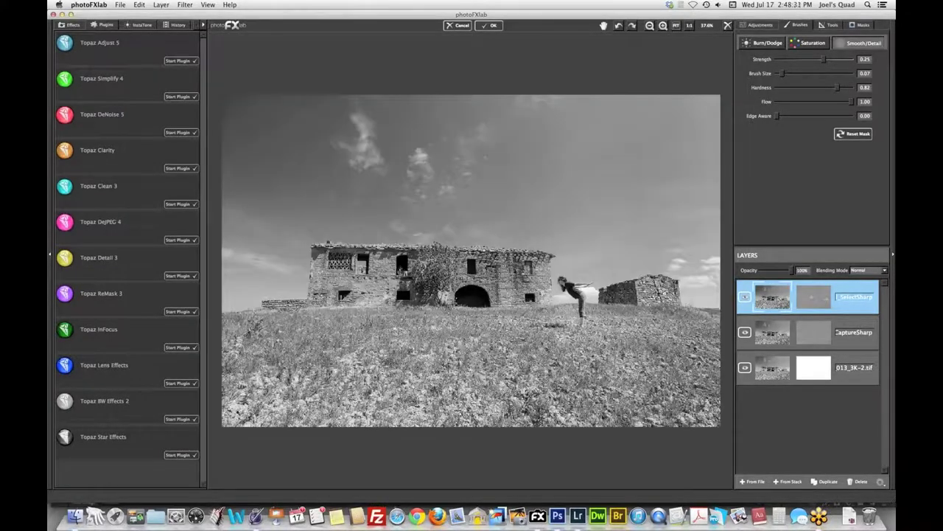
{"action": "left_click", "coordinate": [690, 27]}
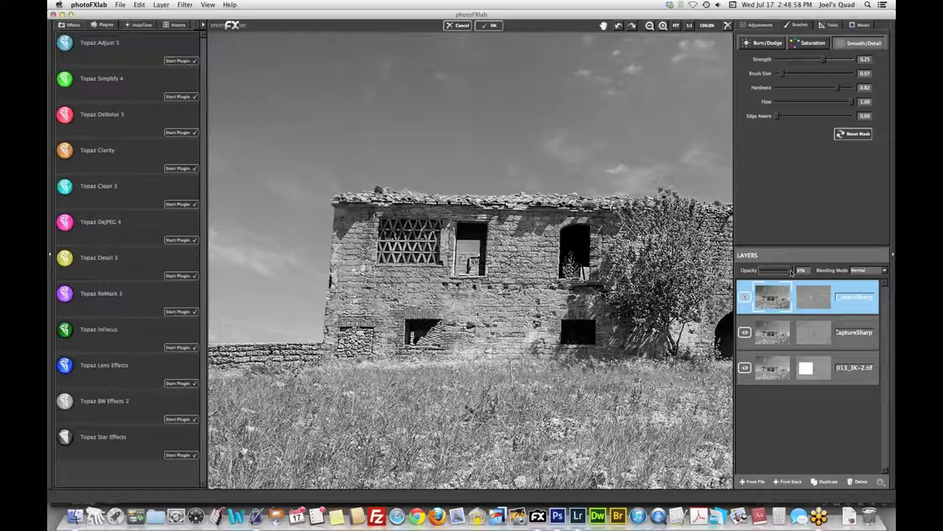
{"action": "left_click_drag", "start_coordinate": [791, 272], "coordinate": [785, 273]}
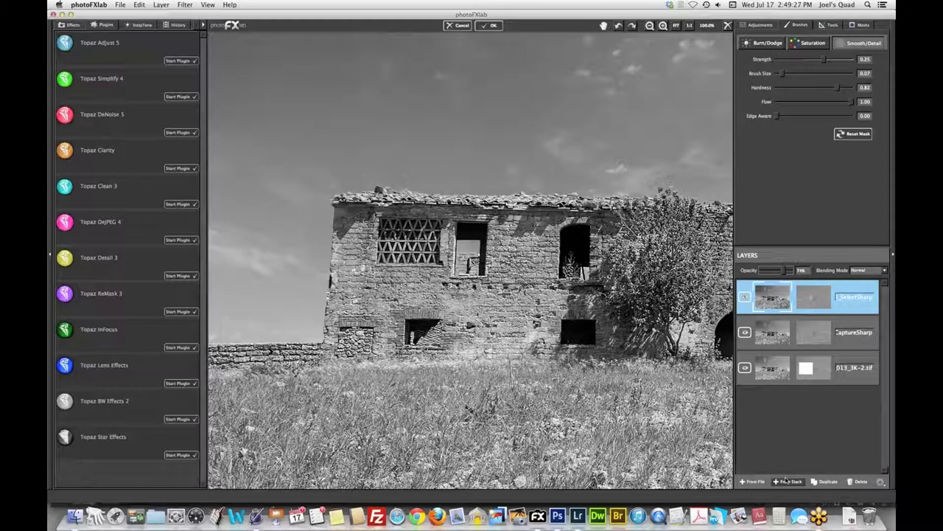
Step: Add another layer from the stack and name it Clarity_AddDepth
{"action": "left_click", "coordinate": [787, 480]}
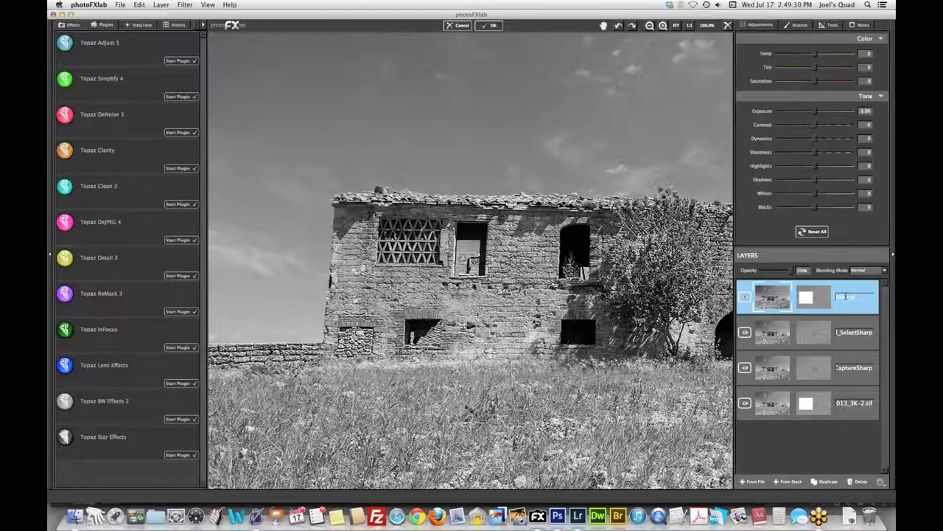
{"action": "type", "text": "AdjustSharp"}
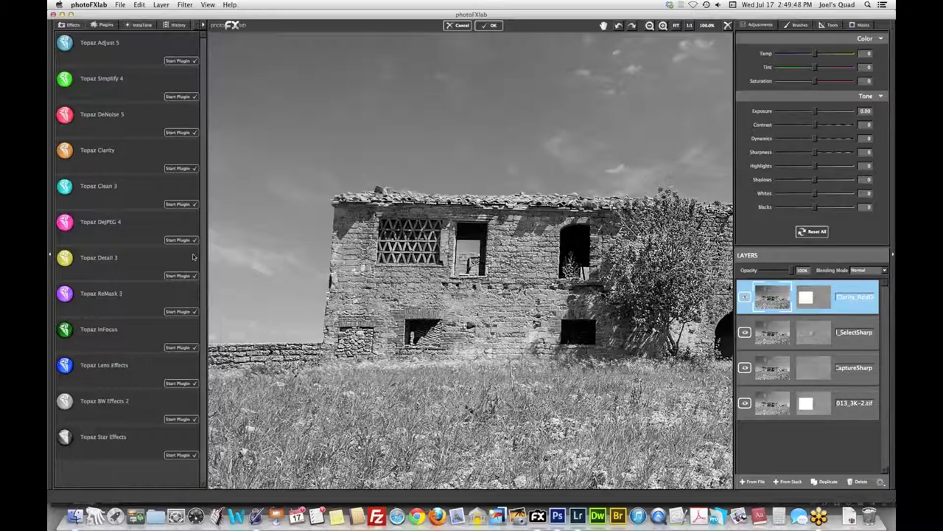
Step: Apply the Midday I preset from Topaz Clarity's Landscape collection to the Clarity_AddDepth layer
{"action": "left_click", "coordinate": [183, 169]}
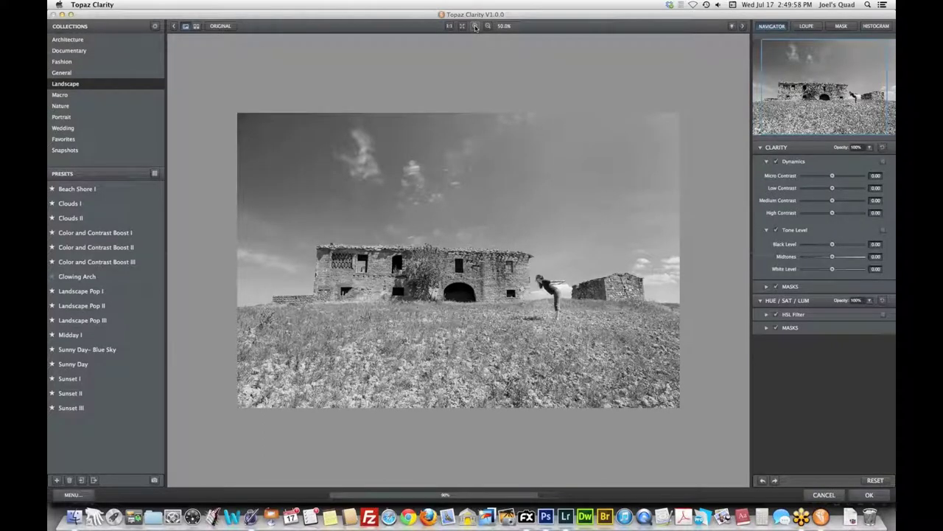
{"action": "left_click", "coordinate": [475, 27]}
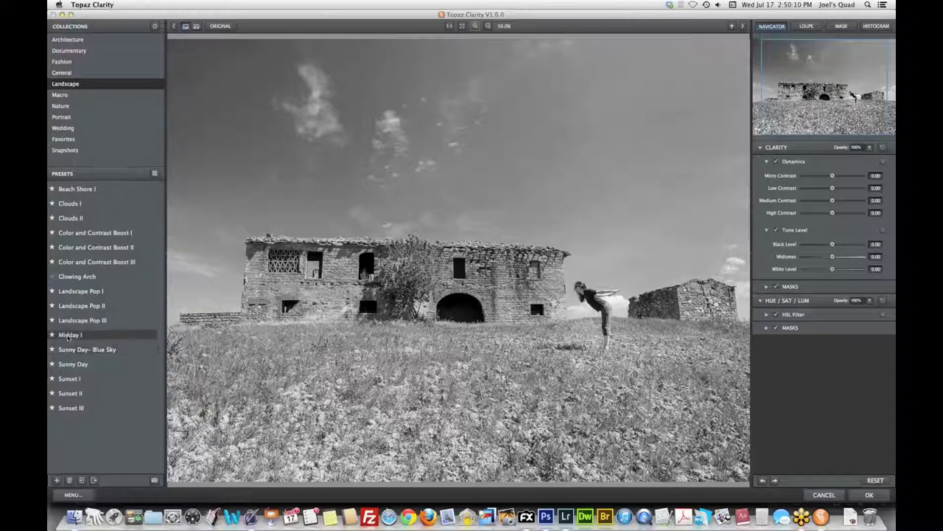
{"action": "left_click", "coordinate": [68, 335]}
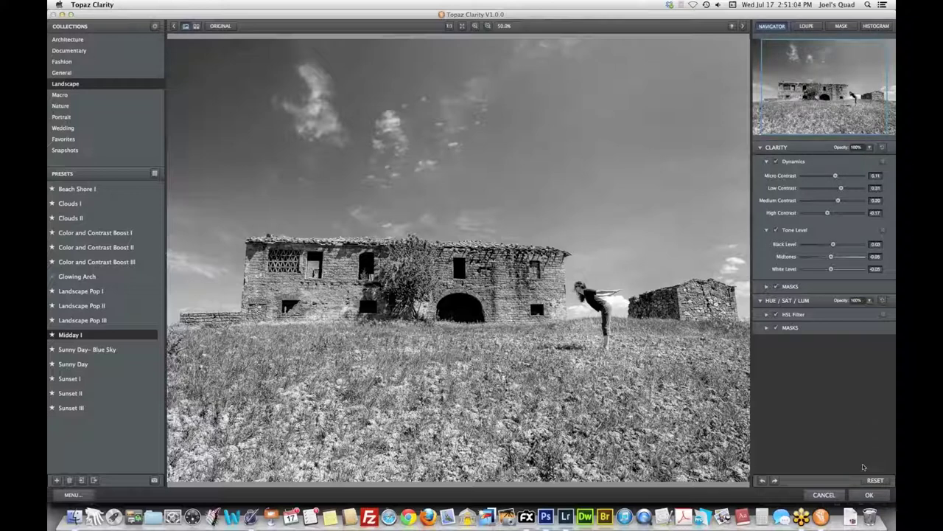
{"action": "left_click", "coordinate": [868, 494]}
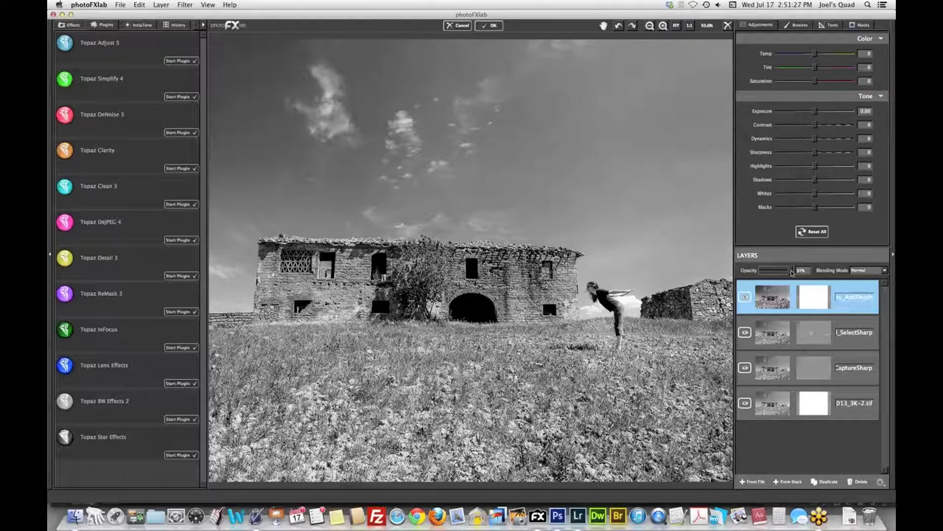
Step: Lower the Clarity_AddDepth layer's opacity to 80% and raise its exposure to 0.27
{"action": "left_click_drag", "start_coordinate": [793, 271], "coordinate": [782, 270]}
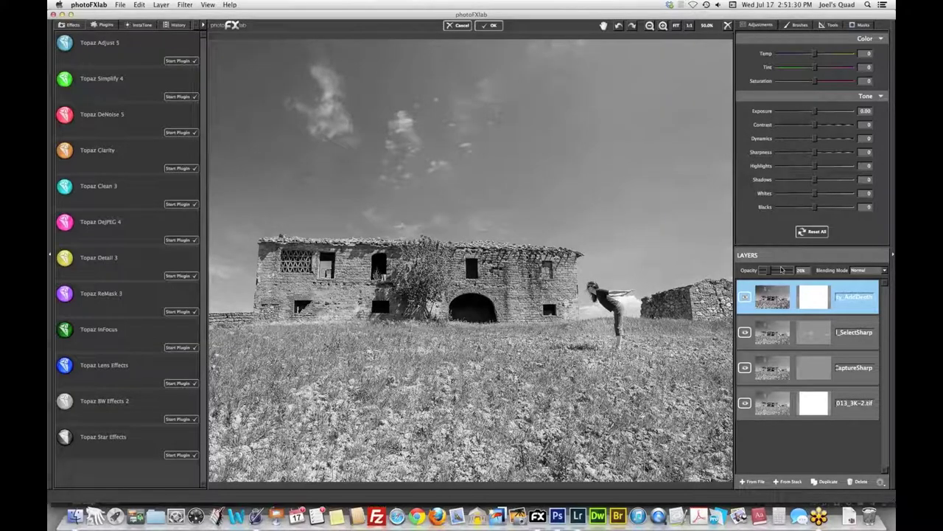
{"action": "left_click", "coordinate": [815, 112]}
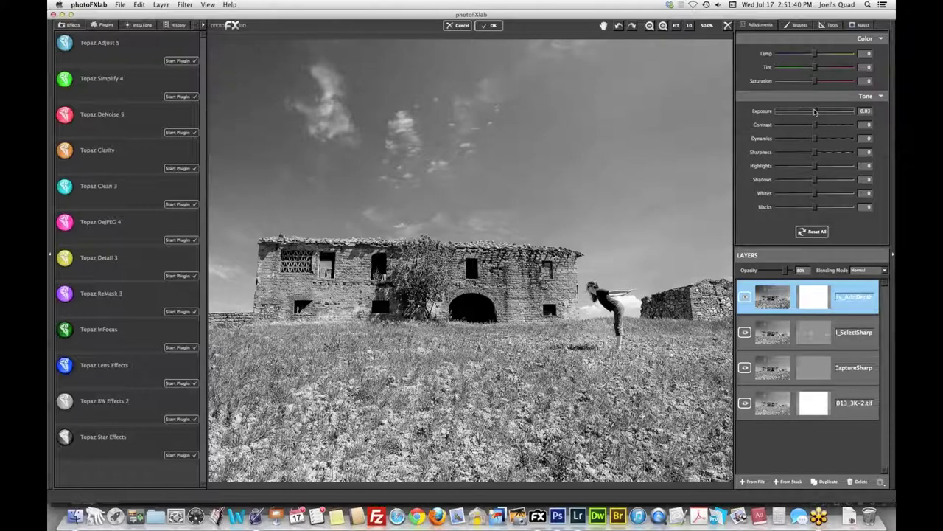
{"action": "left_click_drag", "start_coordinate": [815, 111], "coordinate": [813, 112]}
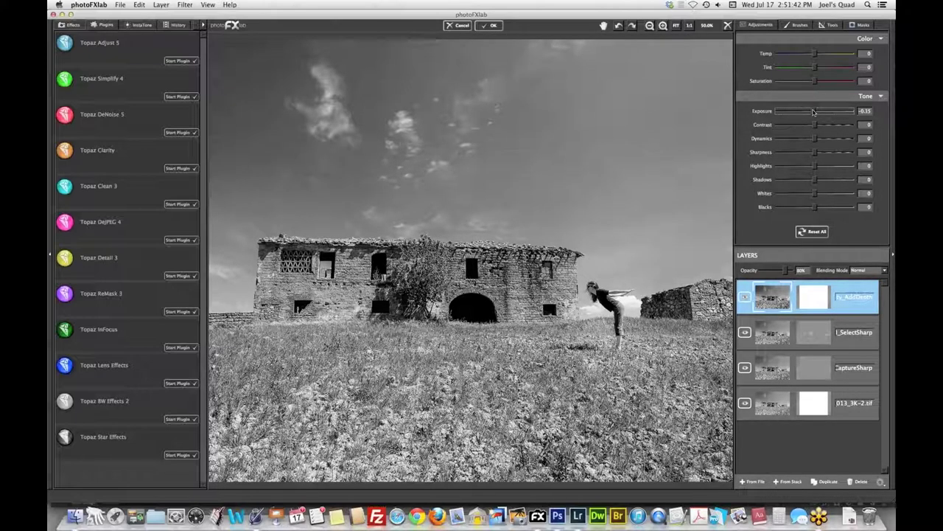
{"action": "left_click_drag", "start_coordinate": [813, 111], "coordinate": [815, 111]}
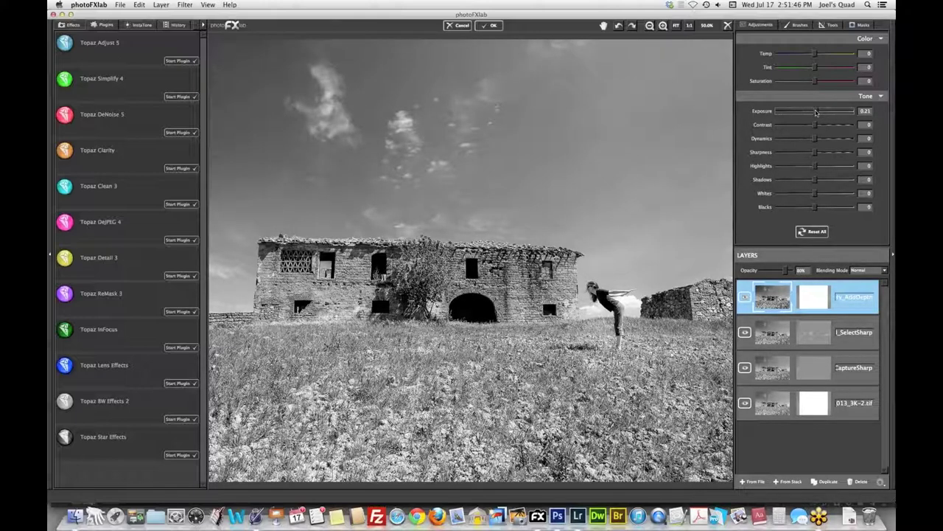
{"action": "left_click_drag", "start_coordinate": [815, 111], "coordinate": [816, 111]}
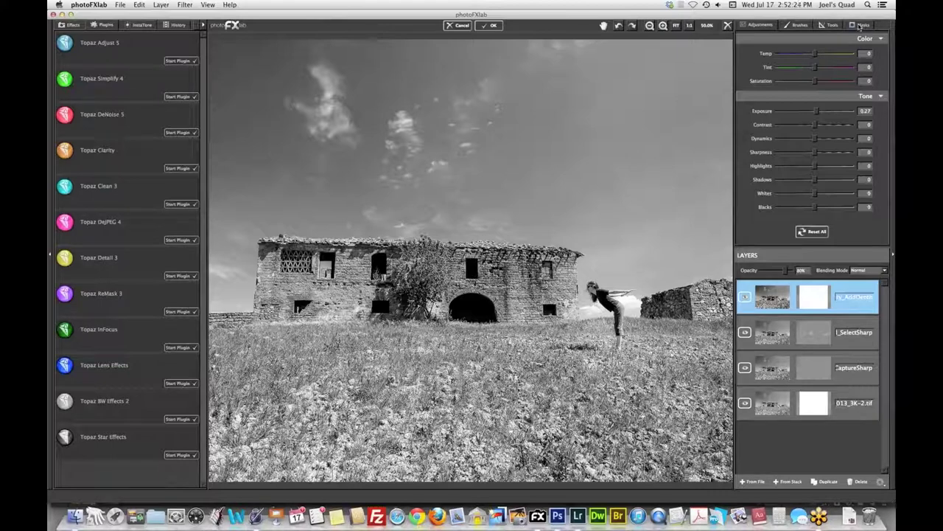
Step: Mask the Clarity_AddDepth effect out of the foreground below the sky, using brush value 0 and brush size 0.53
{"action": "left_click", "coordinate": [861, 26]}
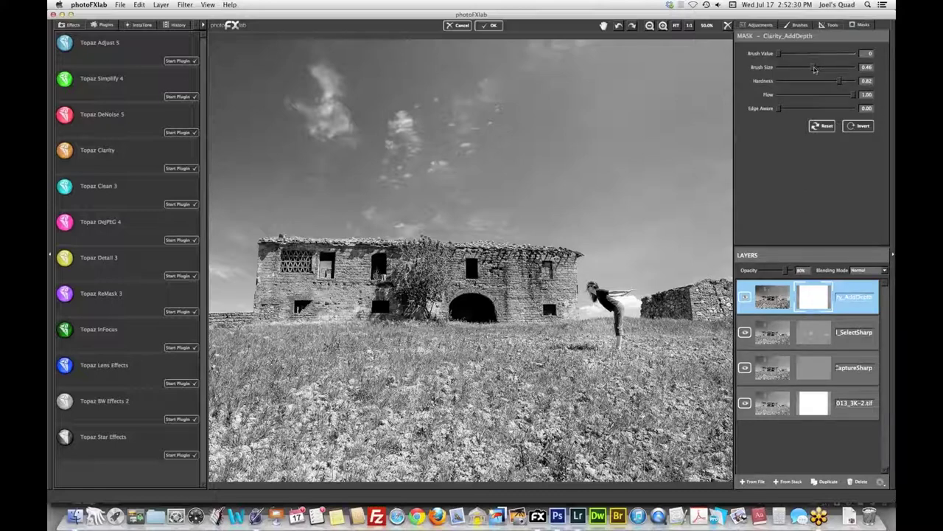
{"action": "left_click_drag", "start_coordinate": [813, 68], "coordinate": [817, 68]}
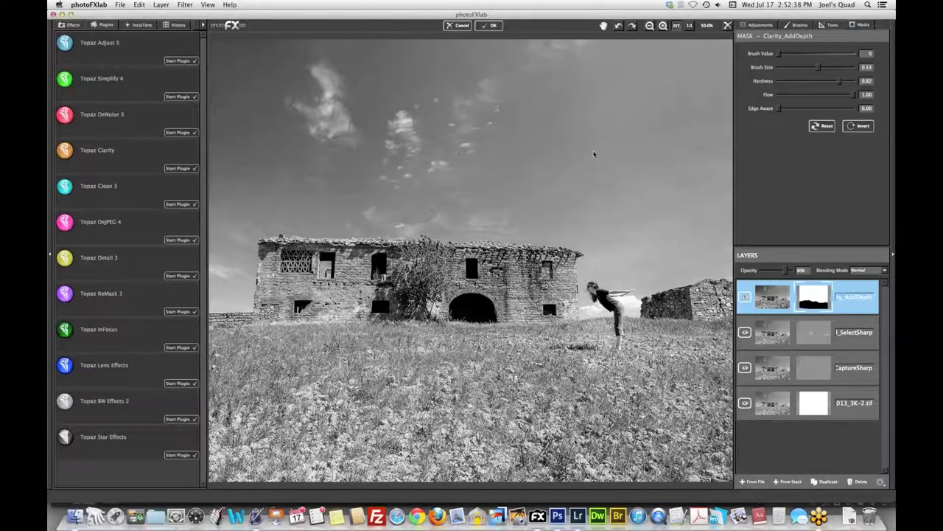
{"action": "key", "text": "super+0"}
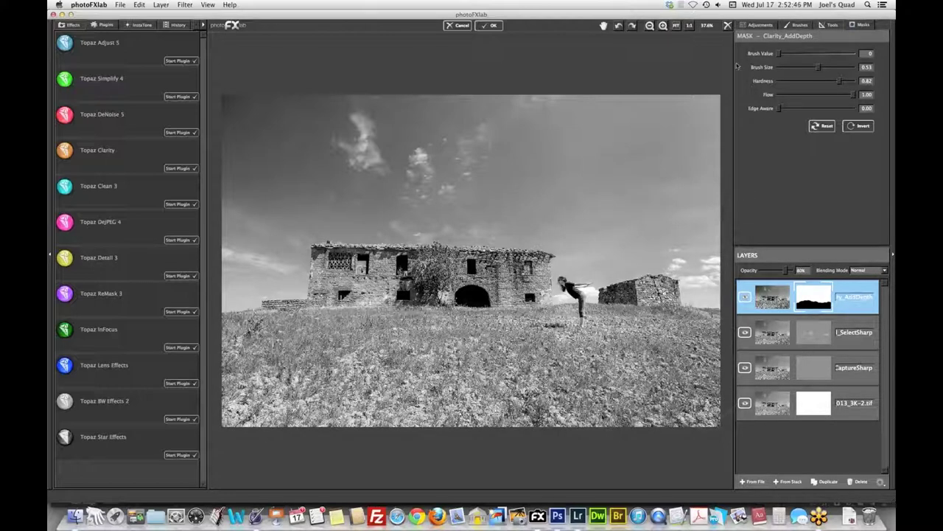
{"action": "left_click", "coordinate": [663, 26]}
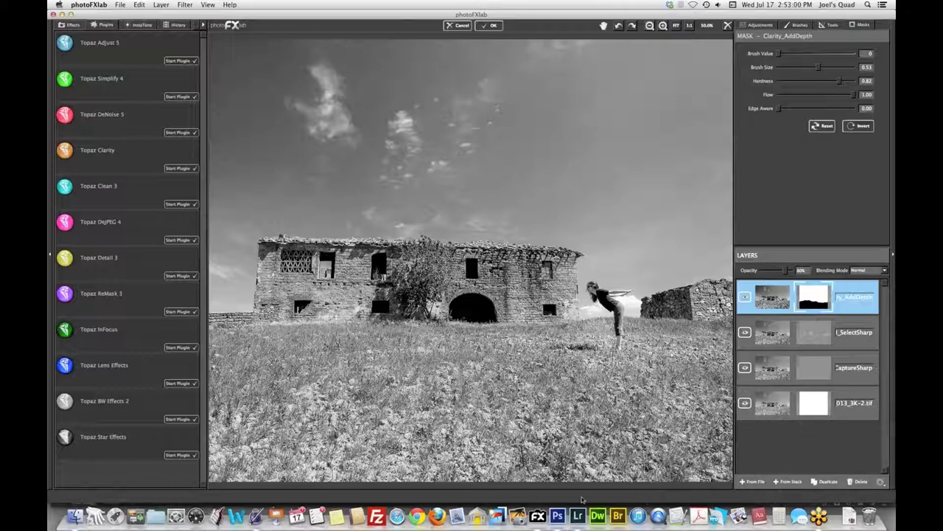
Step: Switch to Lightroom and select the original and the finished Topaz version of the Pienza farmhouse photo for comparison
{"action": "left_click", "coordinate": [579, 516]}
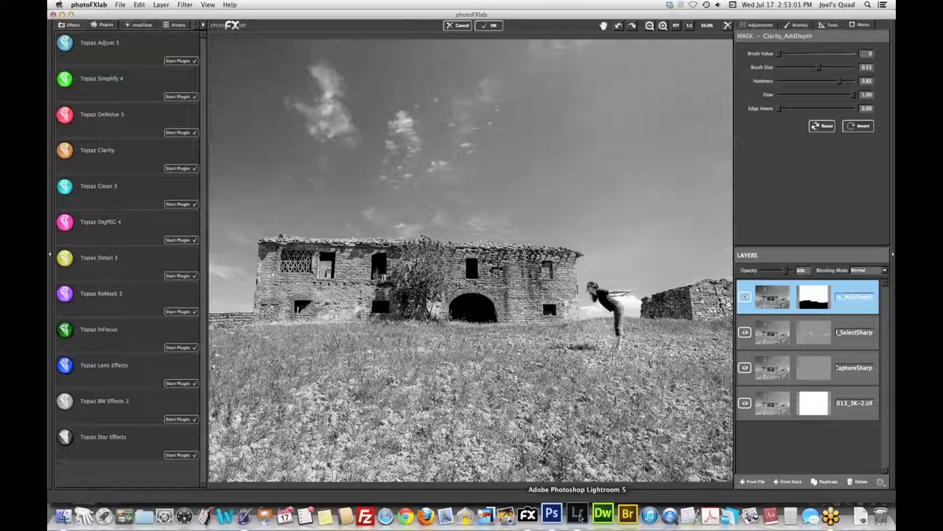
{"action": "scroll", "coordinate": [609, 471], "scroll_direction": "down", "scroll_amount": 5}
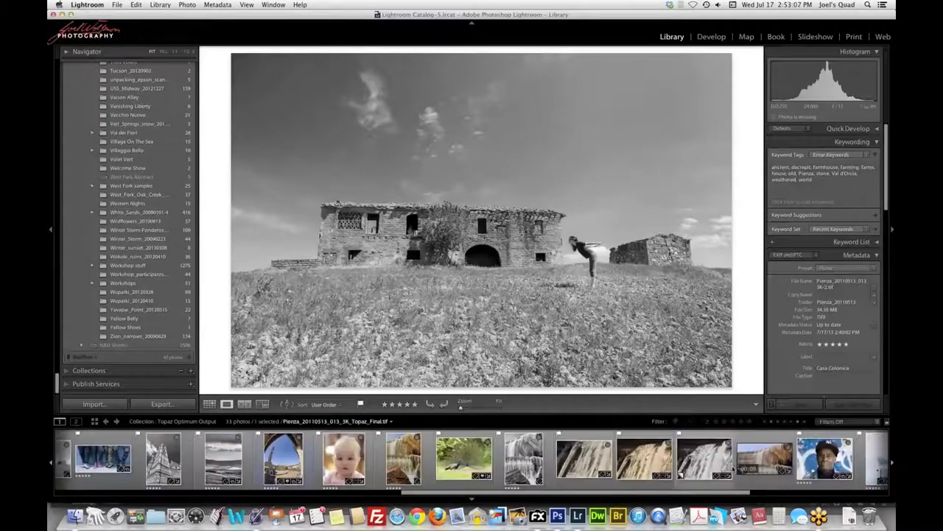
{"action": "scroll", "coordinate": [730, 469], "scroll_direction": "down", "scroll_amount": 5}
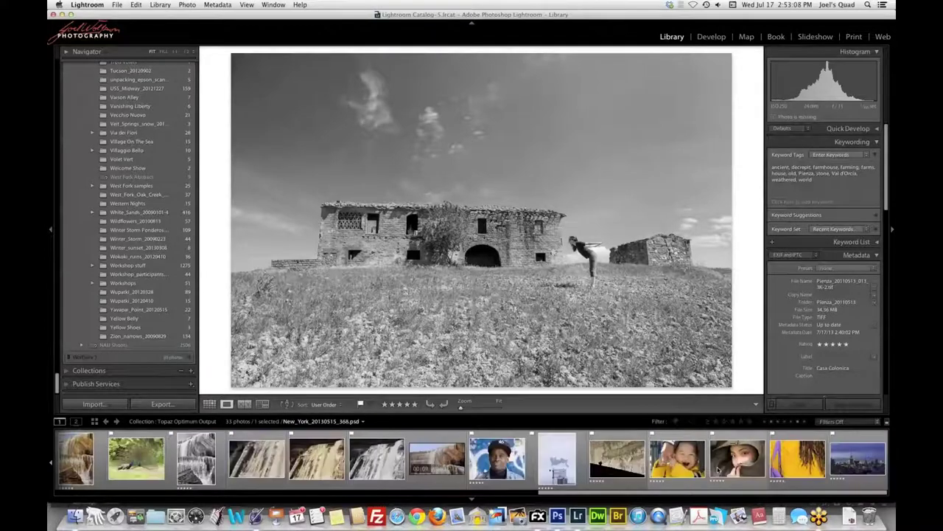
{"action": "scroll", "coordinate": [717, 468], "scroll_direction": "up", "scroll_amount": 7}
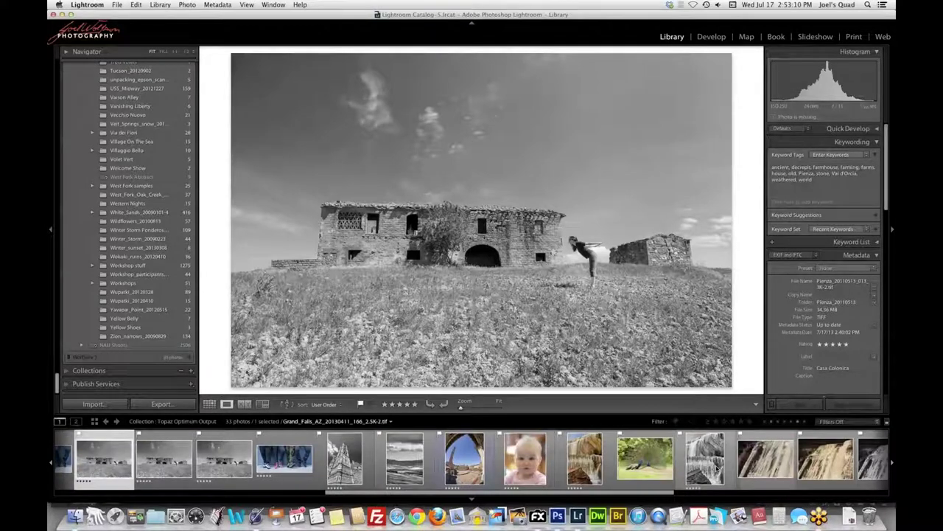
{"action": "scroll", "coordinate": [717, 469], "scroll_direction": "up", "scroll_amount": 4}
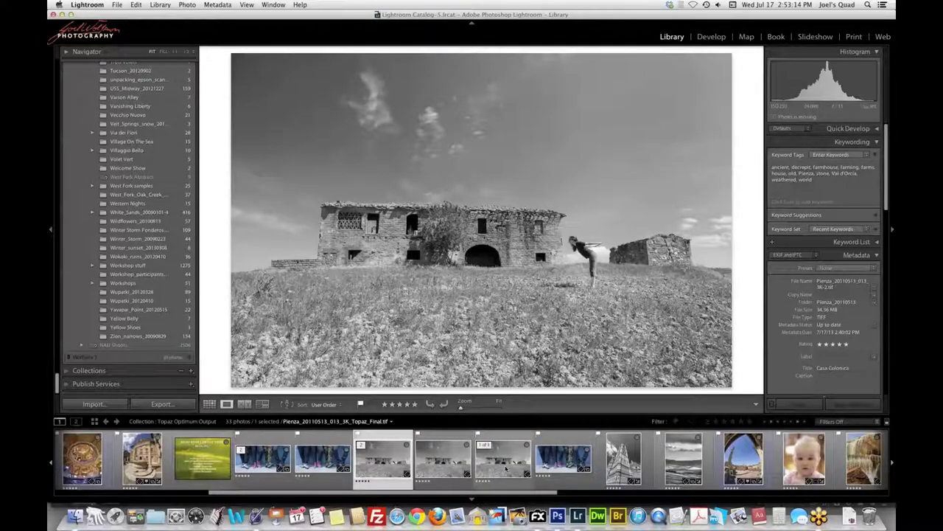
{"action": "left_click", "coordinate": [505, 469]}
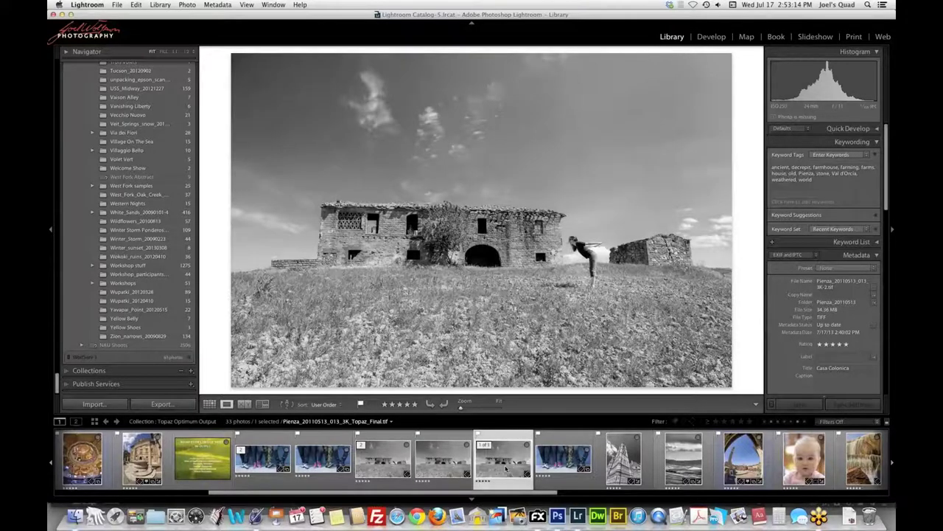
{"action": "left_click", "coordinate": [444, 462], "text": "super"}
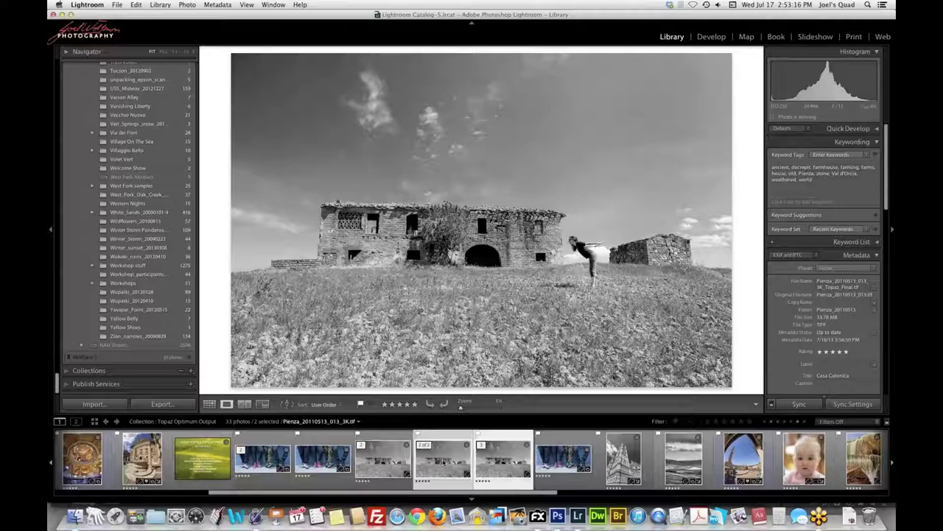
{"action": "key", "text": "f"}
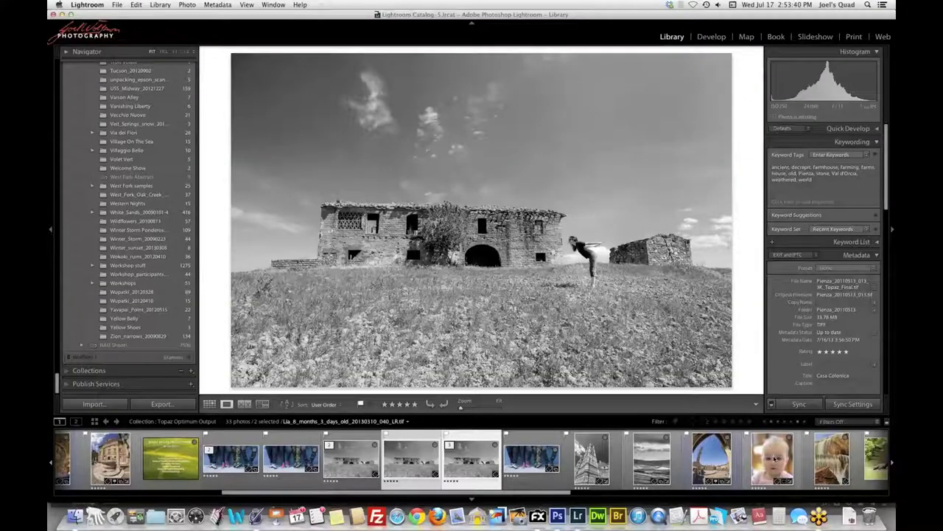
Step: Open the baby portrait in the Develop module and inspect the eyes and face at 1:1
{"action": "left_click", "coordinate": [774, 458]}
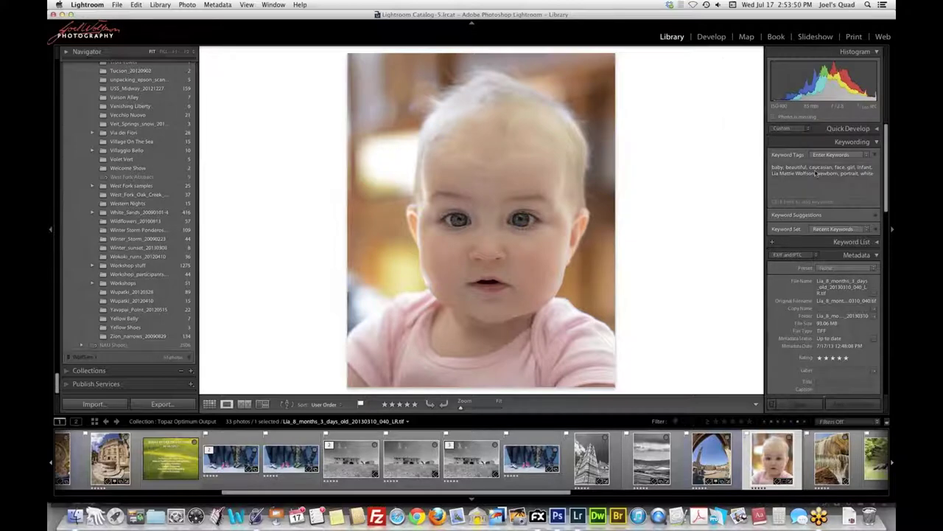
{"action": "left_click", "coordinate": [712, 37]}
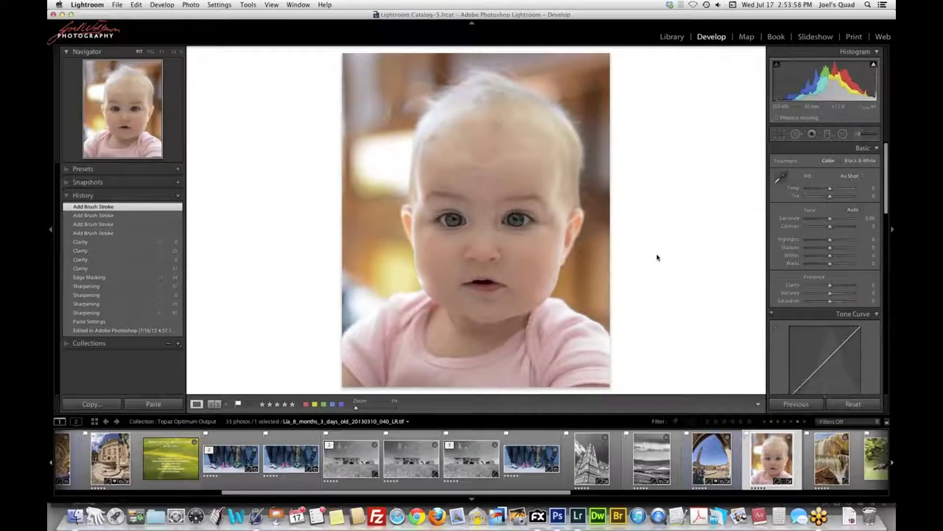
{"action": "left_click", "coordinate": [505, 233]}
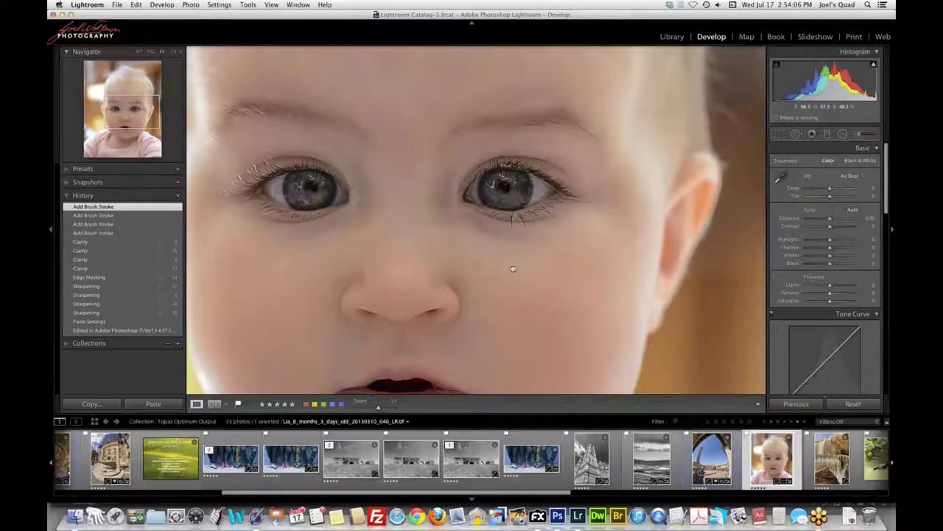
{"action": "left_click_drag", "start_coordinate": [513, 269], "coordinate": [596, 213]}
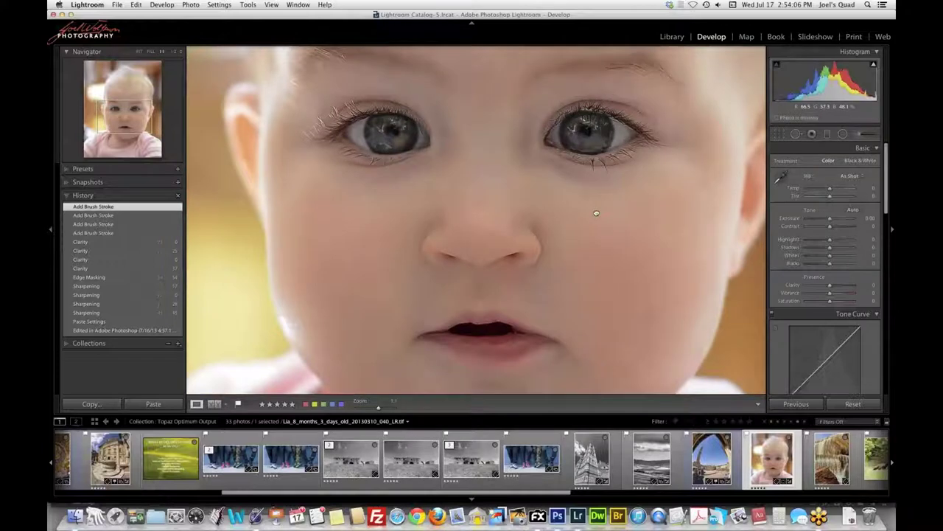
Step: Return the portrait to its Paste Settings history state, then set the sharpening Amount to 74 and Masking to 36
{"action": "scroll", "coordinate": [850, 236], "scroll_direction": "down", "scroll_amount": 10}
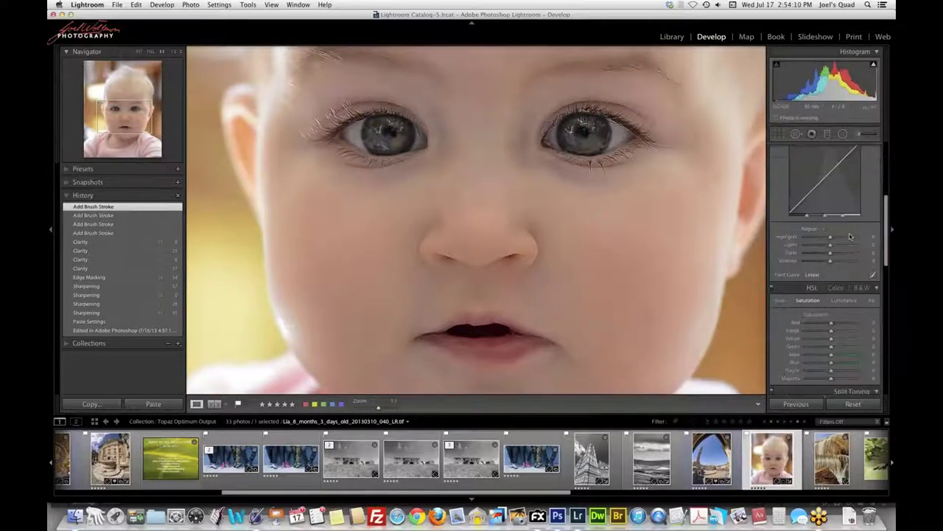
{"action": "scroll", "coordinate": [850, 235], "scroll_direction": "down", "scroll_amount": 3}
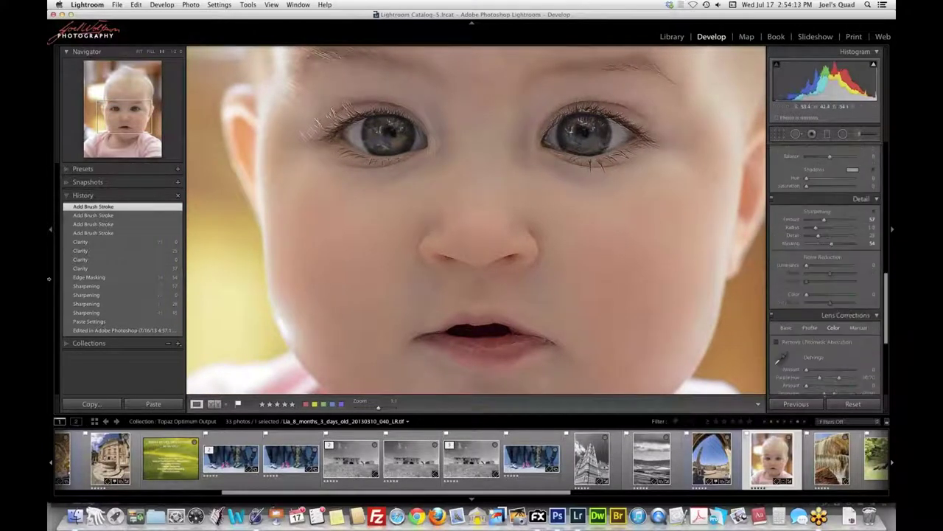
{"action": "left_click", "coordinate": [111, 330]}
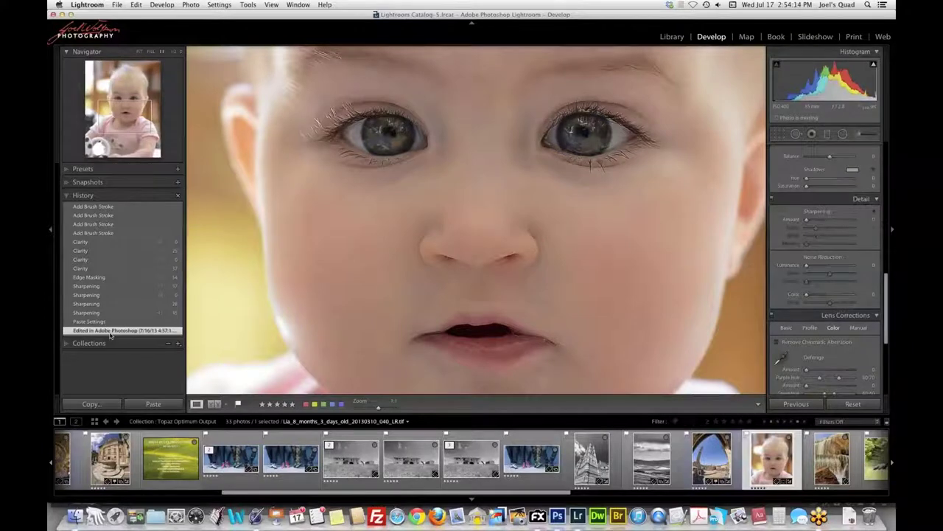
{"action": "left_click", "coordinate": [105, 321]}
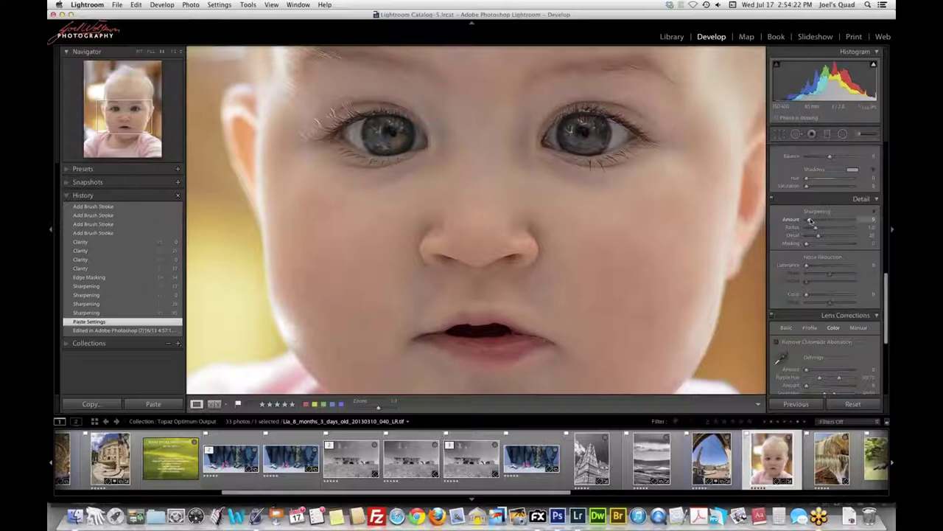
{"action": "left_click_drag", "start_coordinate": [810, 221], "coordinate": [830, 220]}
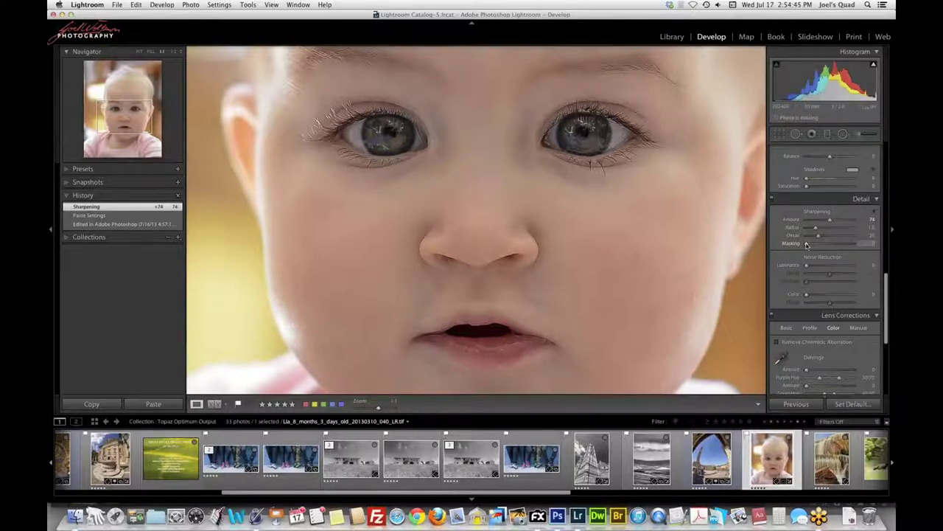
{"action": "left_click_drag", "start_coordinate": [807, 244], "coordinate": [823, 243]}
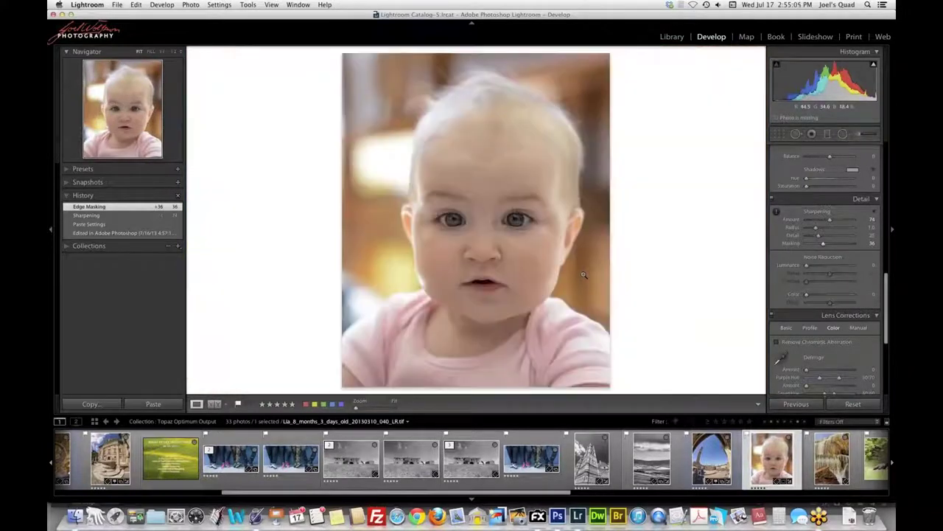
{"action": "left_click", "coordinate": [584, 274]}
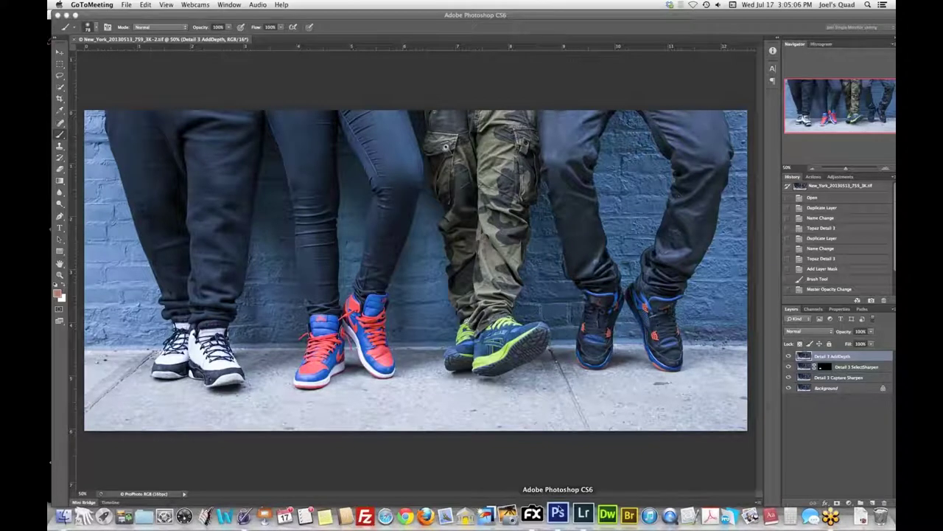
Step: From Lightroom, open a copy of the baby portrait with Lightroom adjustments in Adobe Photoshop CS6
{"action": "left_click", "coordinate": [579, 512]}
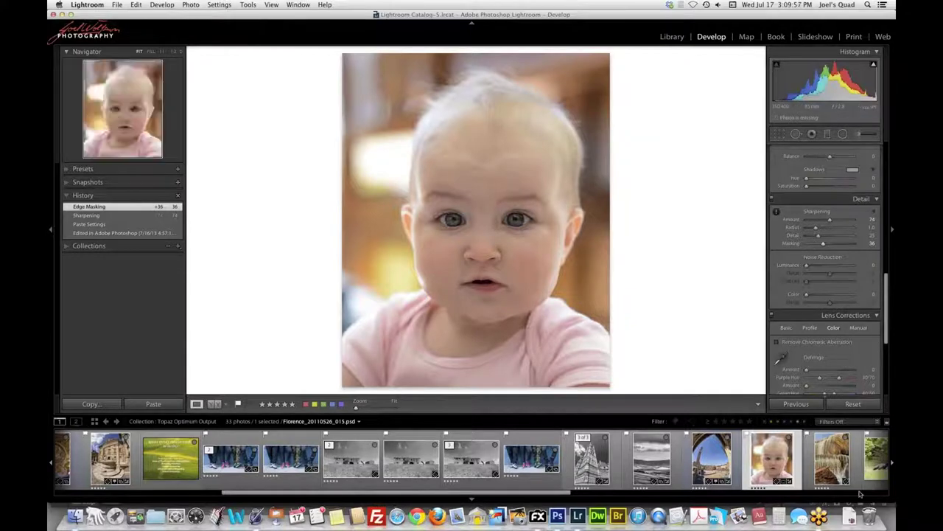
{"action": "right_click", "coordinate": [772, 464]}
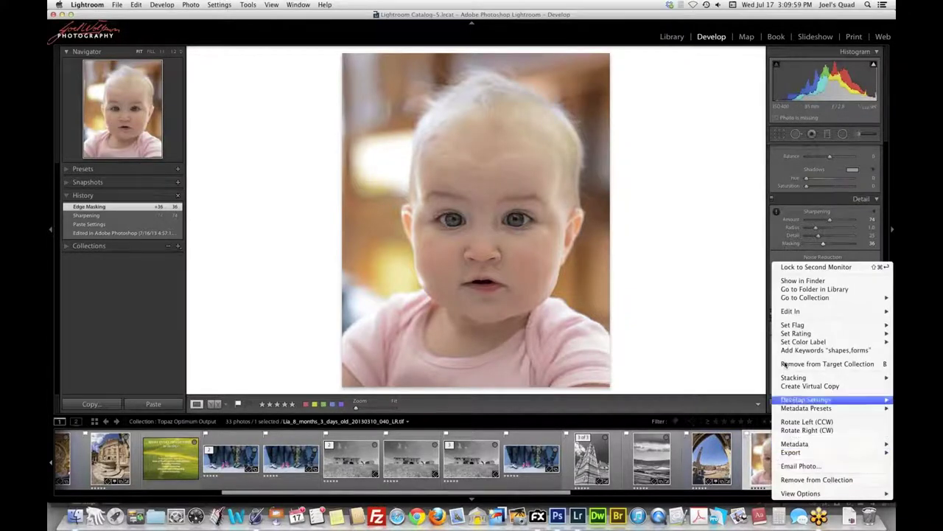
{"action": "mouse_move", "coordinate": [792, 313]}
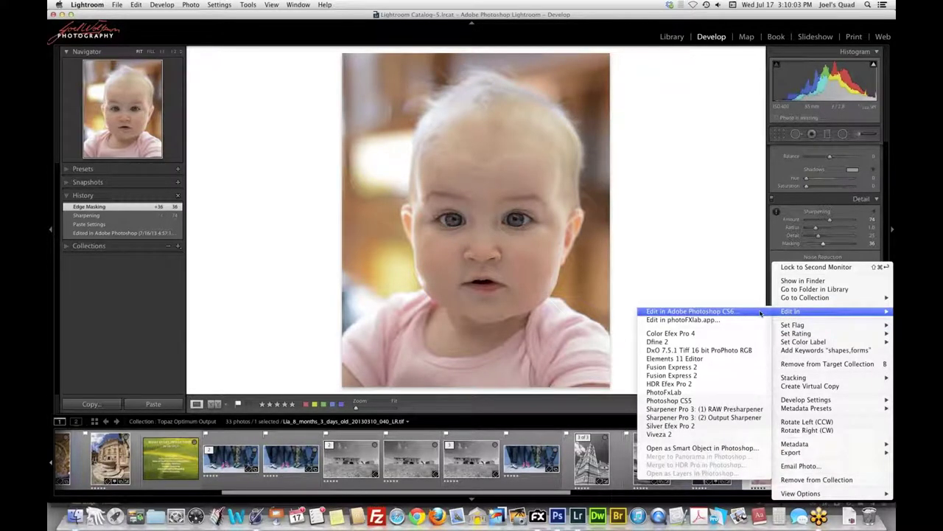
{"action": "left_click", "coordinate": [761, 312]}
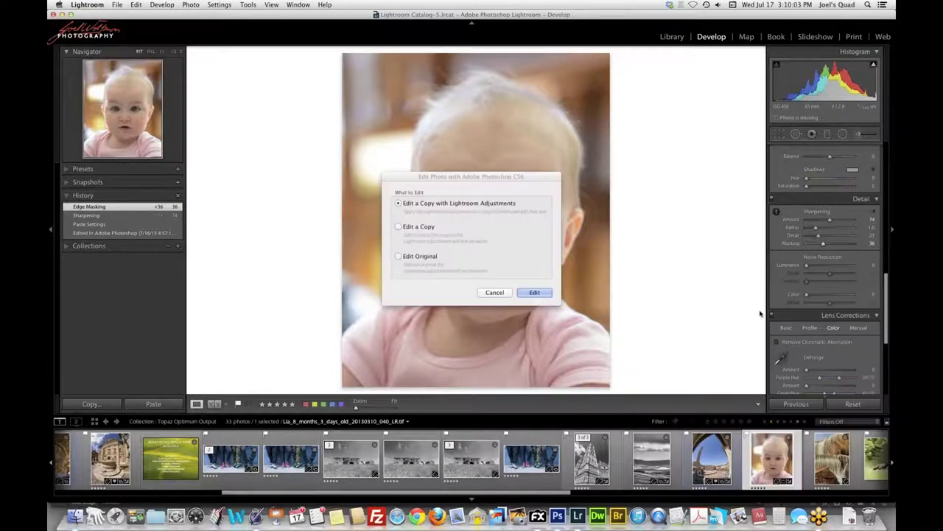
{"action": "key", "text": "Return"}
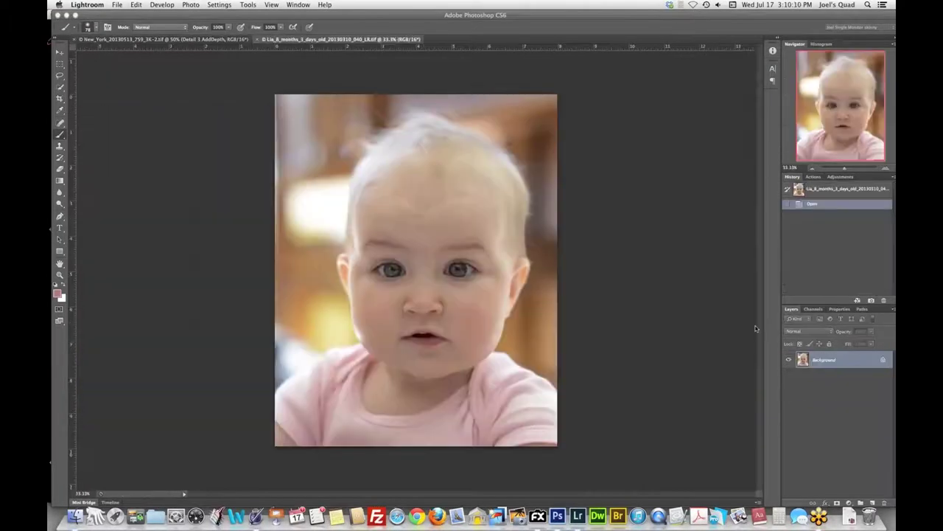
{"action": "left_click", "coordinate": [247, 5]}
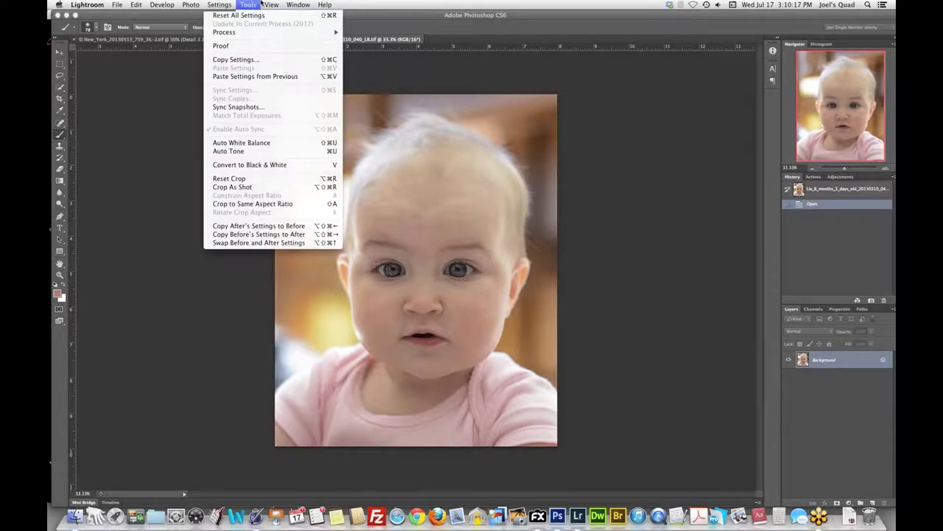
{"action": "mouse_move", "coordinate": [258, 4]}
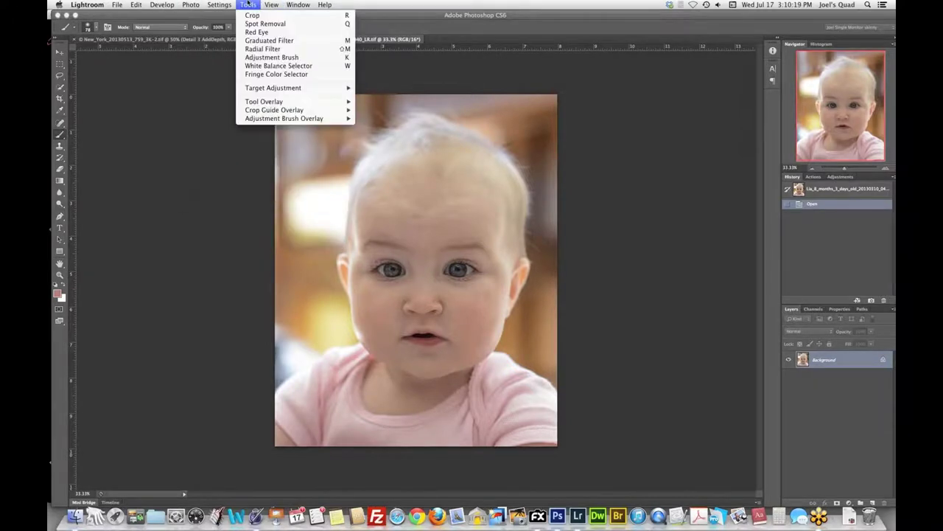
Step: Switch to Photoshop, inspect the baby portrait's face at 100% in Topaz Detail 3, and close the filter without applying it
{"action": "left_click", "coordinate": [345, 20]}
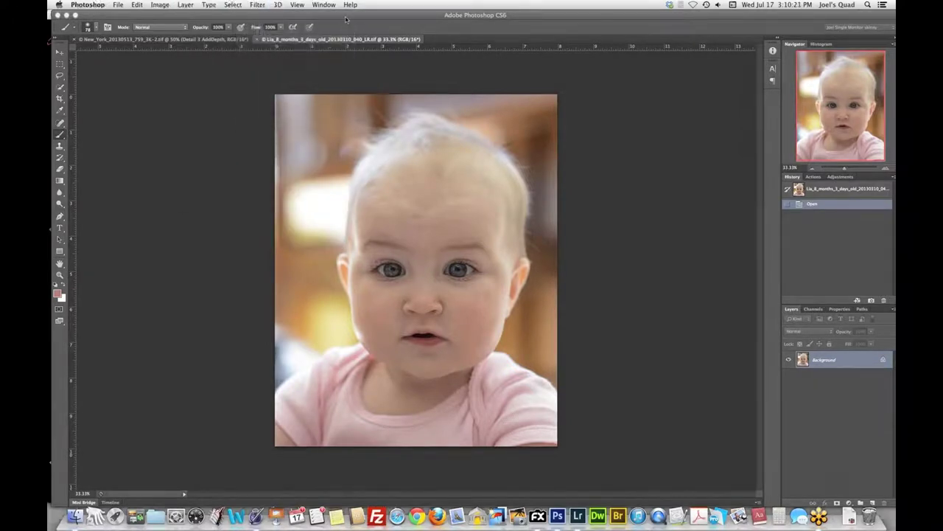
{"action": "left_click", "coordinate": [258, 4]}
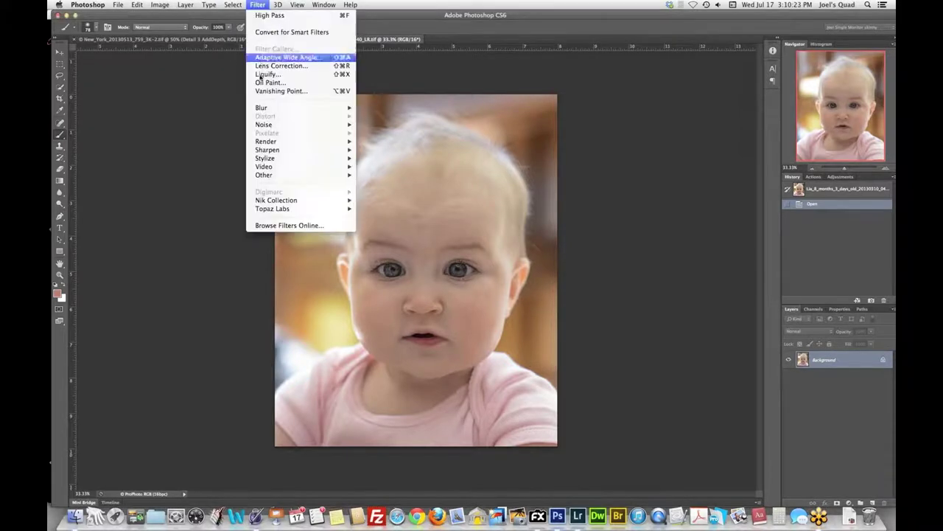
{"action": "mouse_move", "coordinate": [274, 212]}
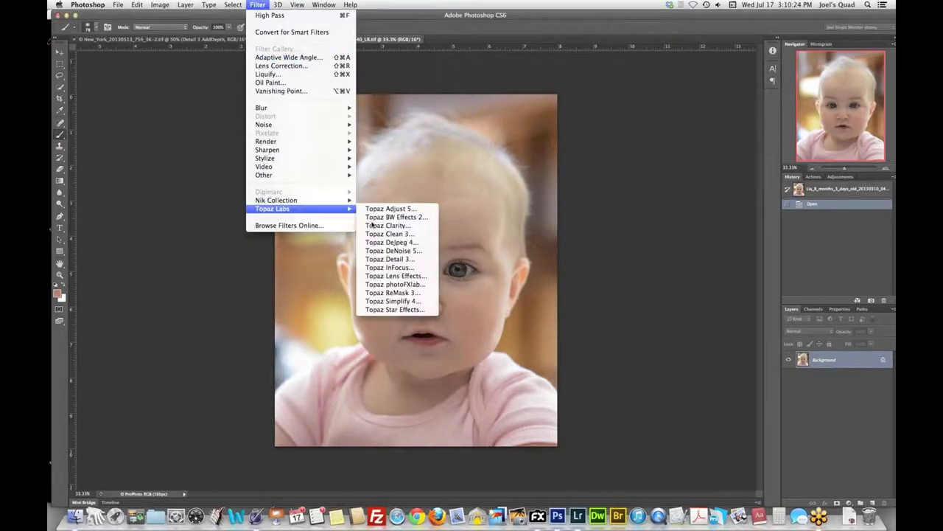
{"action": "left_click", "coordinate": [380, 260]}
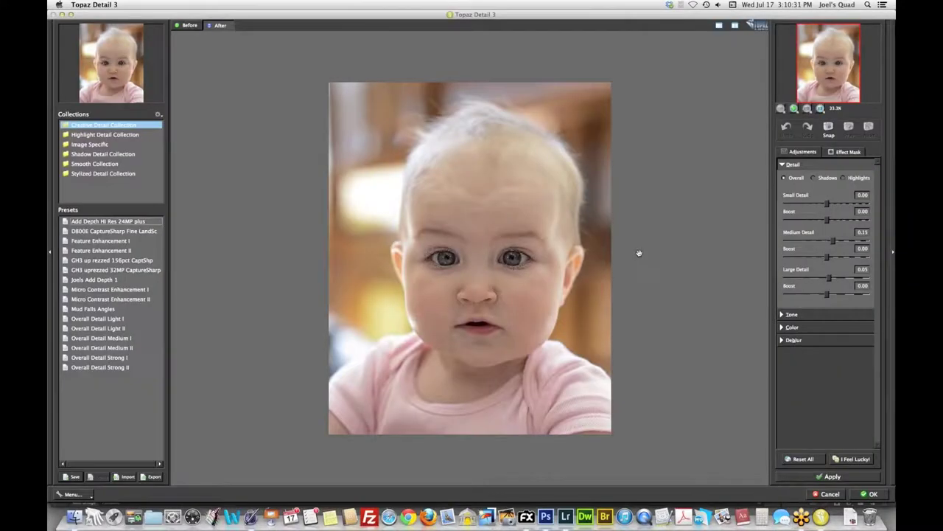
{"action": "left_click", "coordinate": [820, 109]}
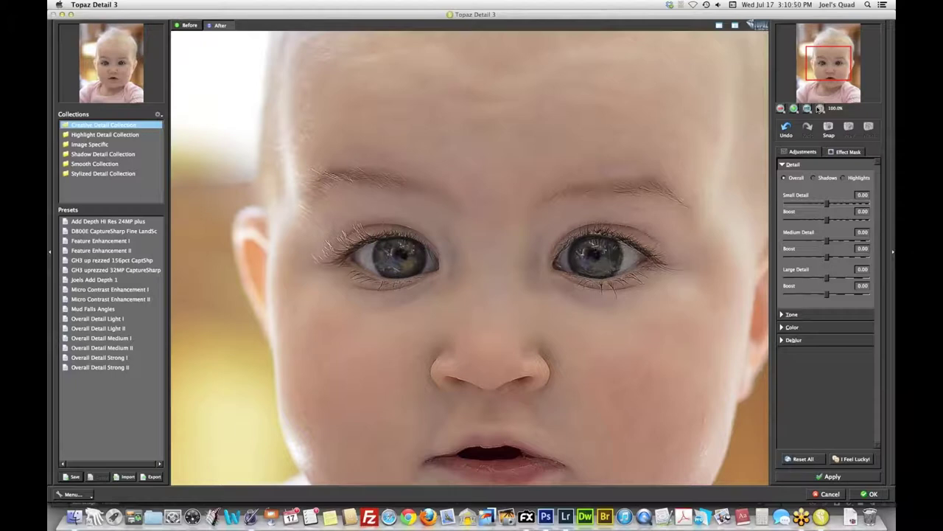
{"action": "left_click", "coordinate": [825, 495]}
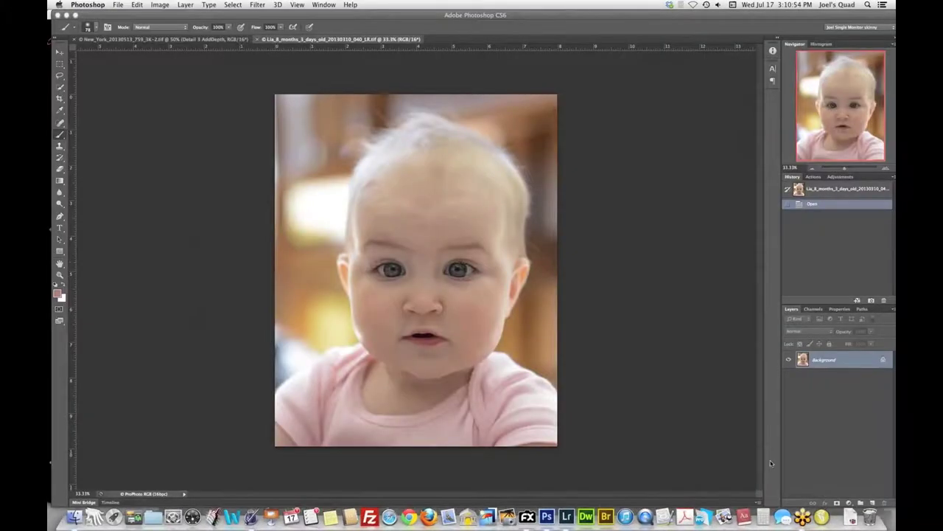
Step: Open the New York sneakers photo's Detail 3 AddDepth layer in Topaz Detail 3 and increase overall Small Detail while viewing at 100%
{"action": "left_click", "coordinate": [241, 39]}
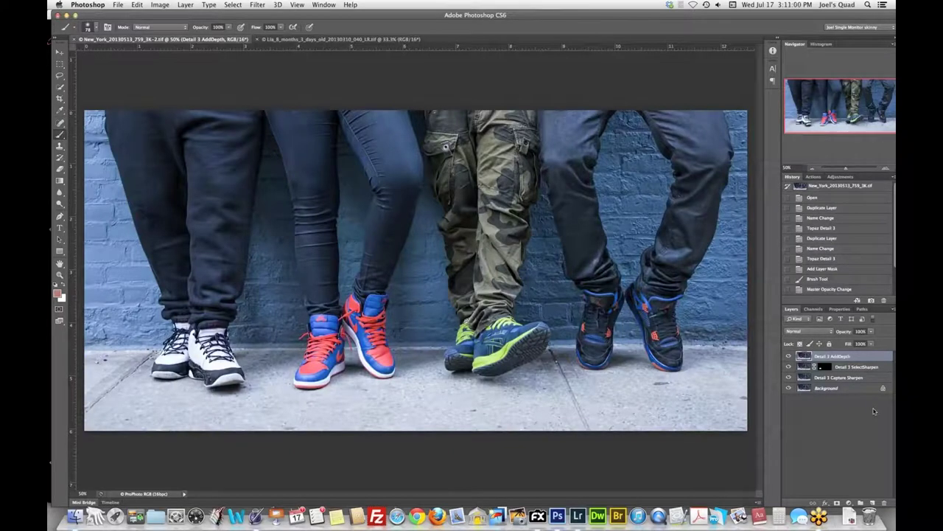
{"action": "left_click", "coordinate": [255, 6]}
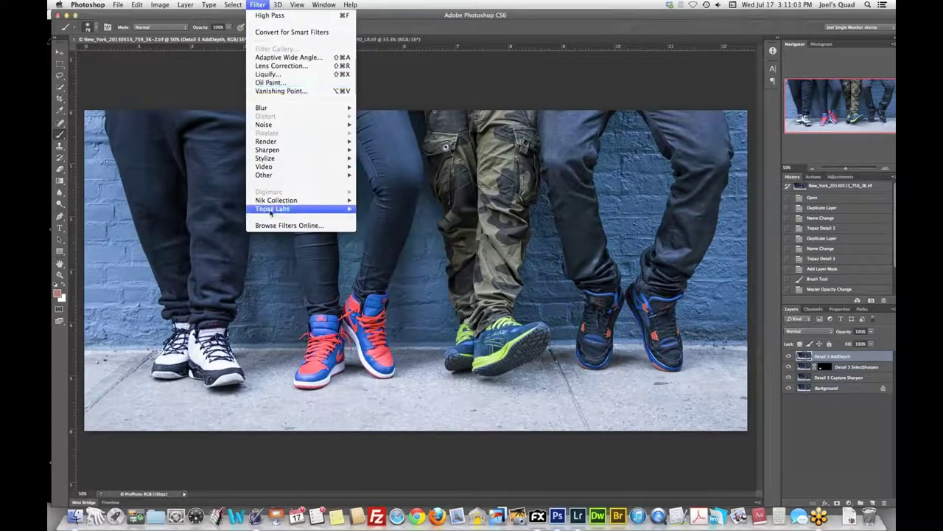
{"action": "mouse_move", "coordinate": [271, 213]}
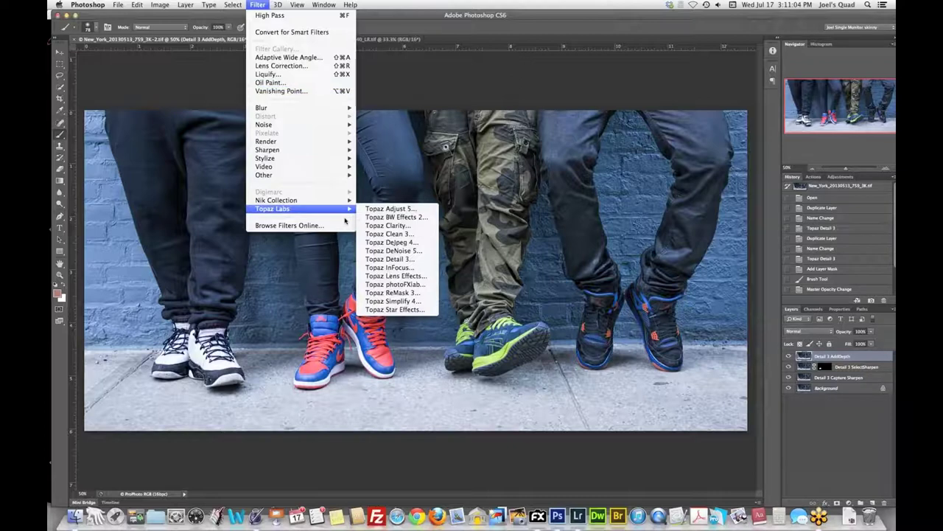
{"action": "left_click", "coordinate": [398, 260]}
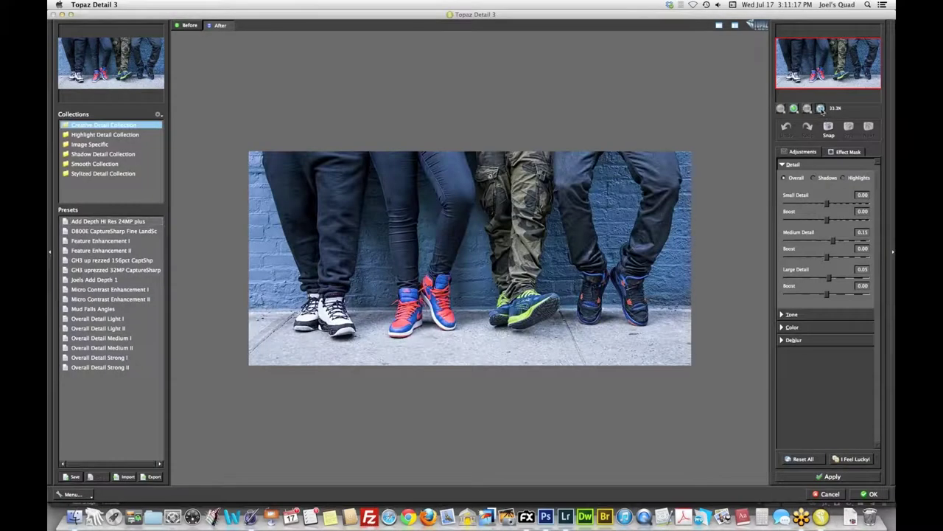
{"action": "left_click", "coordinate": [821, 108]}
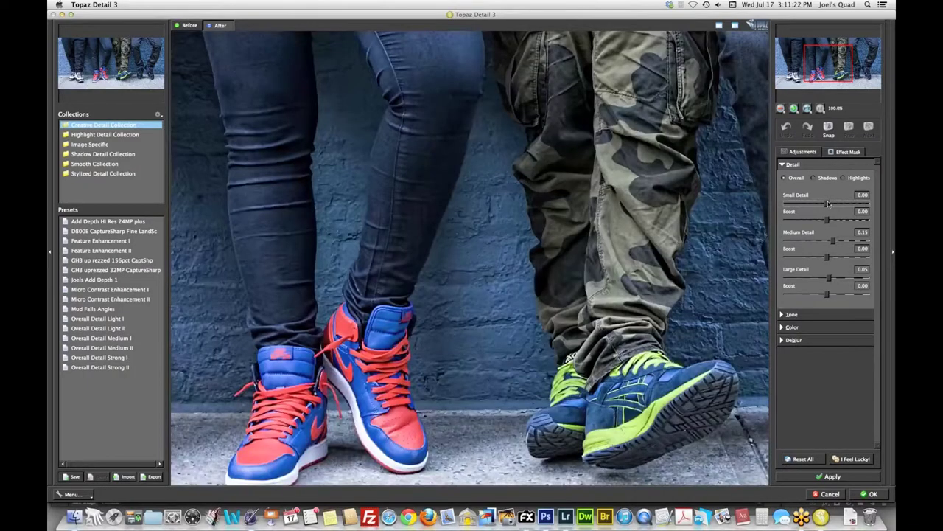
{"action": "left_click_drag", "start_coordinate": [827, 204], "coordinate": [829, 203]}
Step: Invert the effect mask to black and set the mask brush to size 0.16, Flow 1.00 and Strength 1.00
{"action": "left_click", "coordinate": [844, 152]}
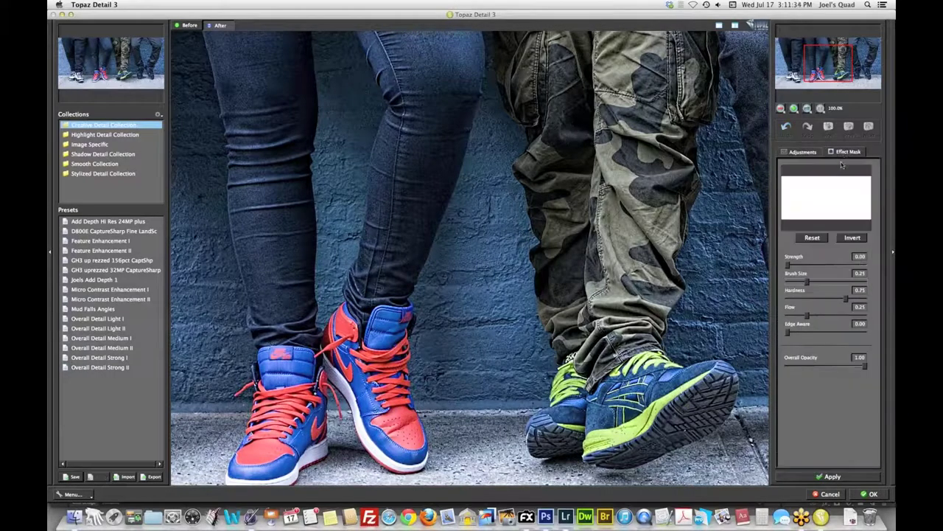
{"action": "left_click", "coordinate": [848, 238]}
{"action": "left_click", "coordinate": [847, 238]}
{"action": "left_click_drag", "start_coordinate": [807, 281], "coordinate": [799, 281]}
{"action": "left_click_drag", "start_coordinate": [807, 315], "coordinate": [865, 315]}
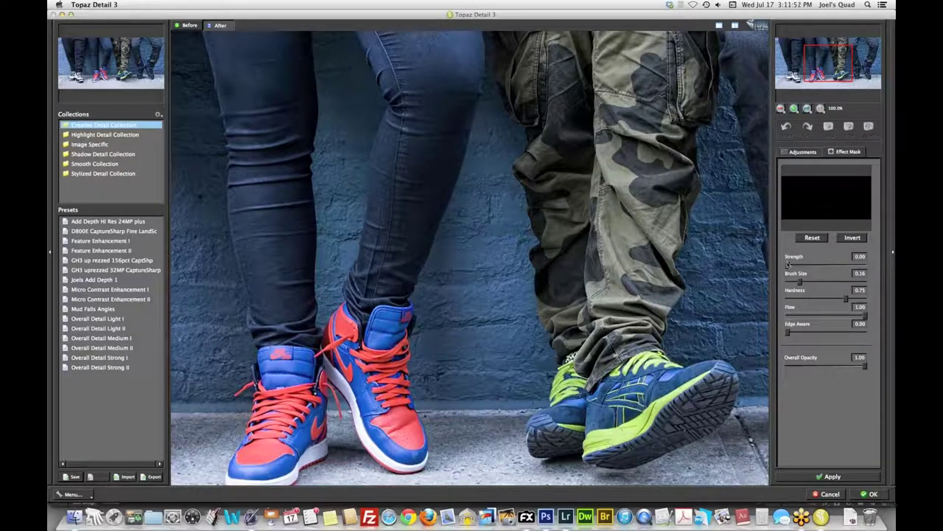
{"action": "left_click_drag", "start_coordinate": [788, 266], "coordinate": [877, 268]}
Step: Paint the detail effect onto the blue-green shoes and the red-and-blue sneakers, and cancel the filter
{"action": "mouse_move", "coordinate": [593, 413]}
{"action": "left_mouse_down"}
{"action": "mouse_move", "coordinate": [675, 396]}
{"action": "mouse_move", "coordinate": [606, 435]}
{"action": "mouse_move", "coordinate": [711, 392]}
{"action": "mouse_move", "coordinate": [557, 431]}
{"action": "mouse_move", "coordinate": [574, 378]}
{"action": "mouse_move", "coordinate": [667, 416]}
{"action": "mouse_move", "coordinate": [630, 419]}
{"action": "mouse_move", "coordinate": [611, 376]}
{"action": "mouse_move", "coordinate": [564, 431]}
{"action": "left_mouse_up"}
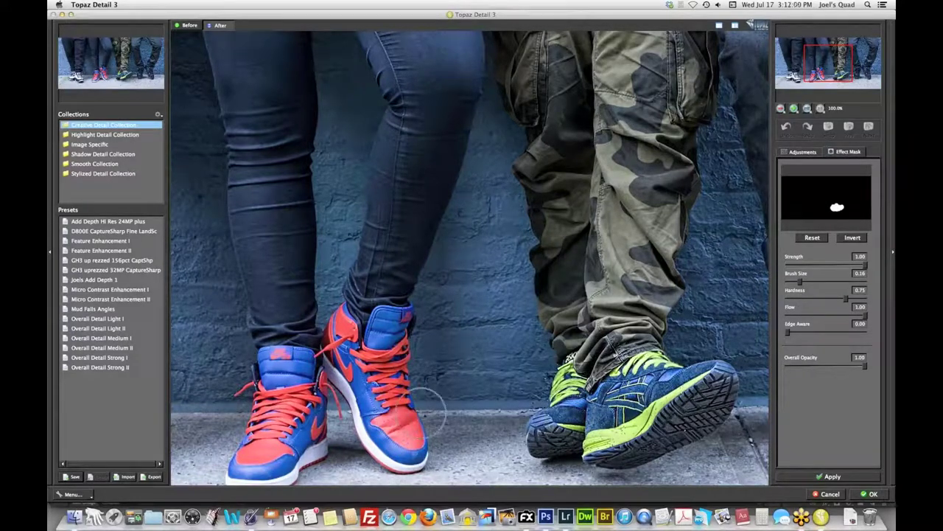
{"action": "mouse_move", "coordinate": [425, 410]}
{"action": "left_mouse_down"}
{"action": "mouse_move", "coordinate": [368, 420]}
{"action": "mouse_move", "coordinate": [356, 324]}
{"action": "mouse_move", "coordinate": [339, 369]}
{"action": "mouse_move", "coordinate": [253, 480]}
{"action": "mouse_move", "coordinate": [312, 393]}
{"action": "left_mouse_up"}
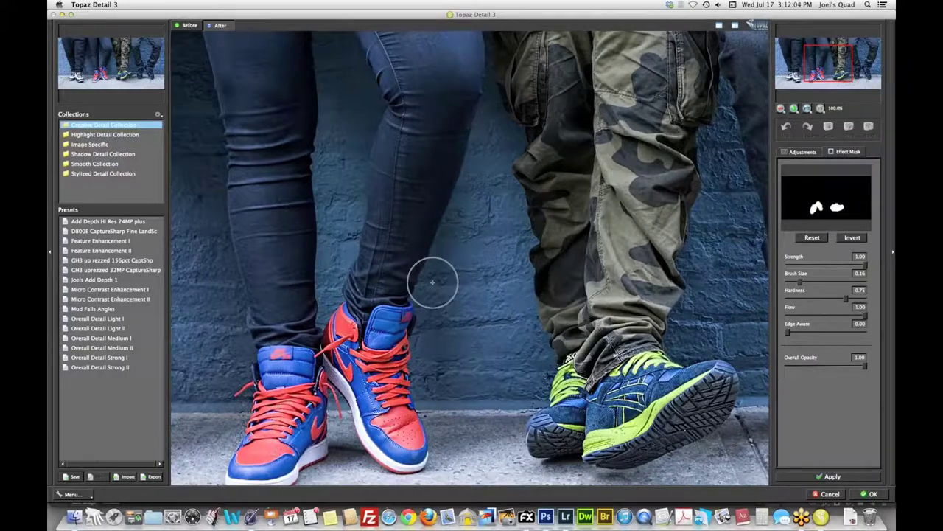
{"action": "left_click", "coordinate": [832, 498]}
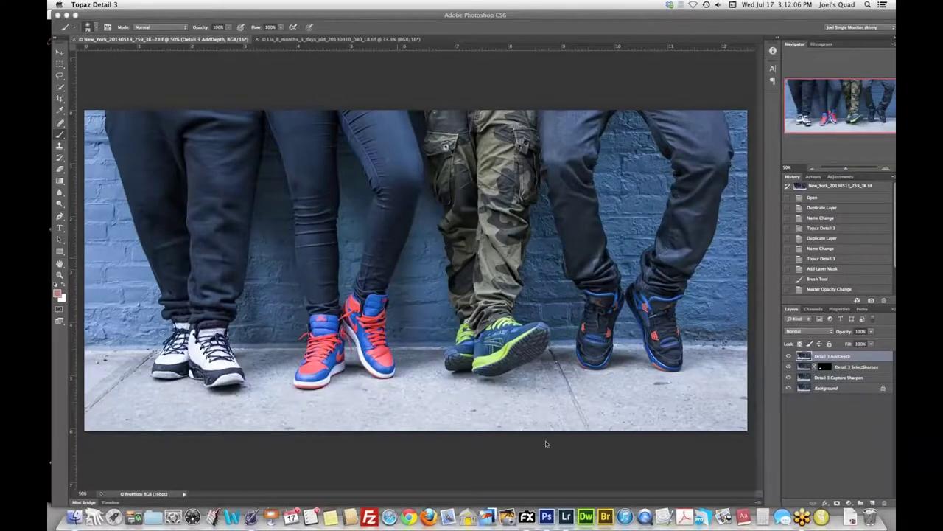